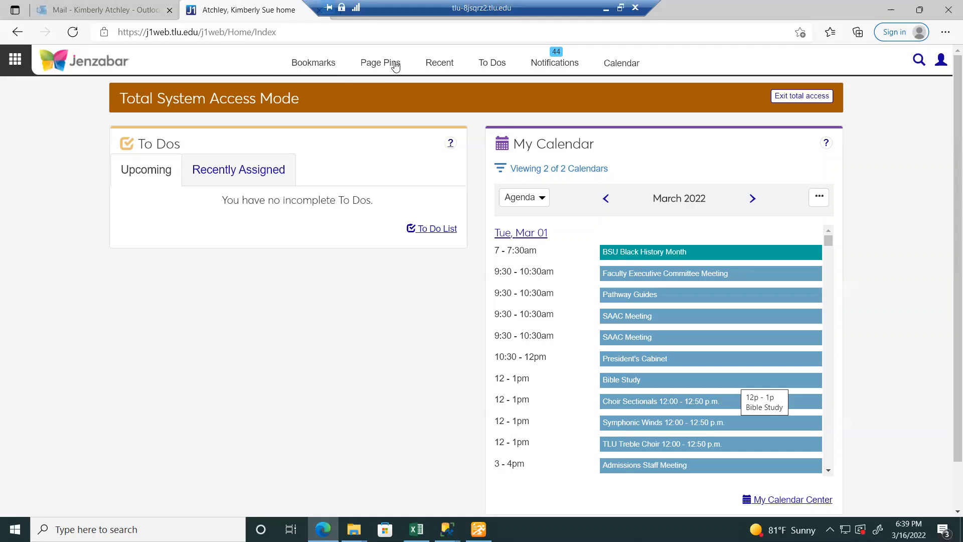
- Open Core > Facilities > View places to list the 66 active and temporarily inactive places
click(15, 60)
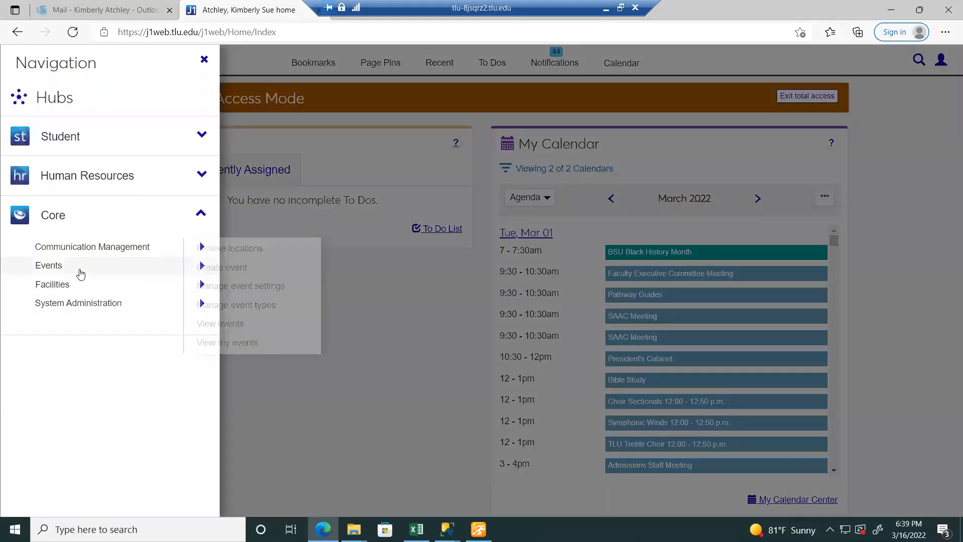
mouse_move(107, 295)
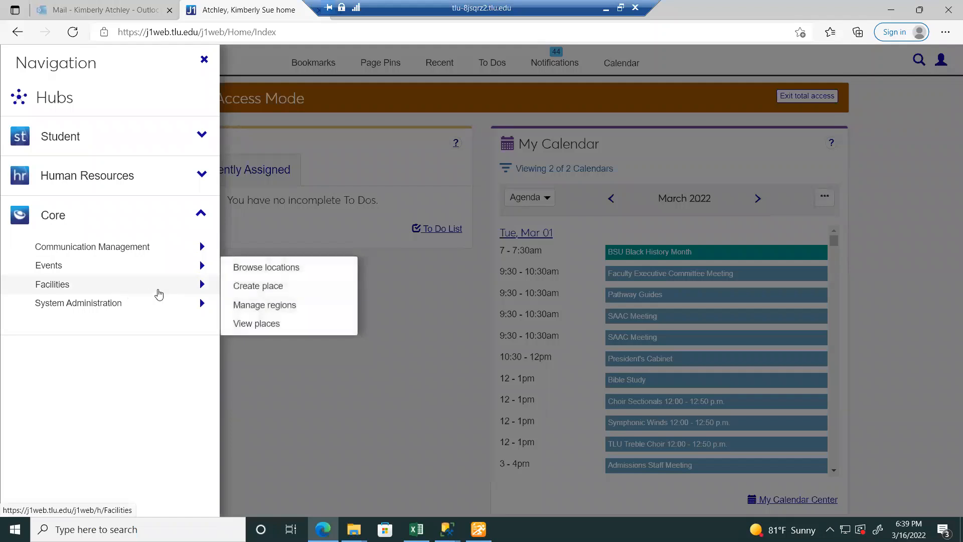
click(259, 323)
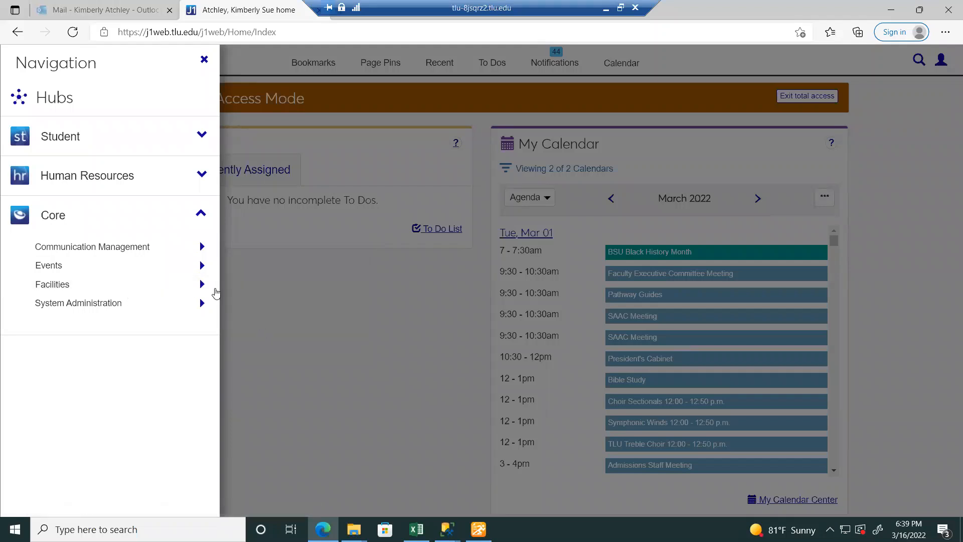
mouse_move(206, 284)
click(259, 324)
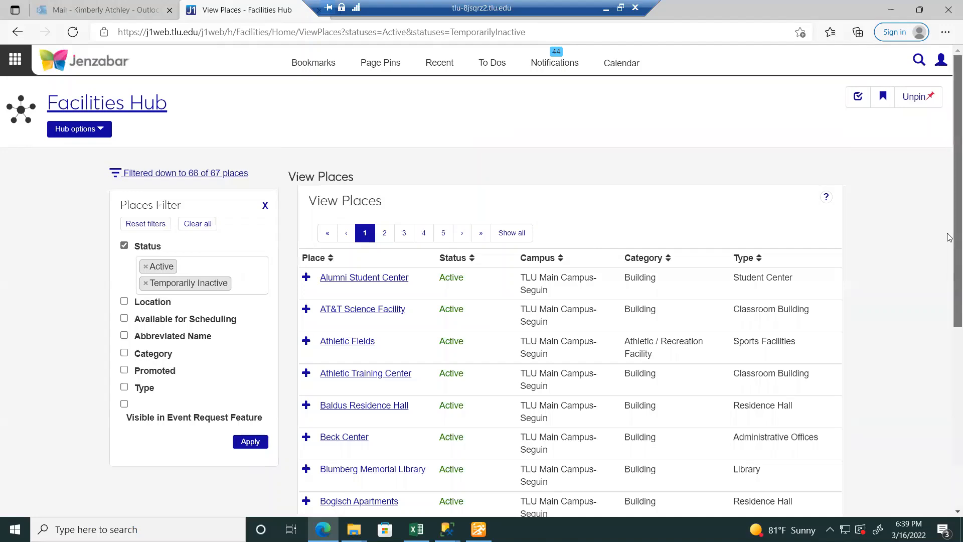
scroll(948, 241, down, 2)
scroll(938, 243, up, 2)
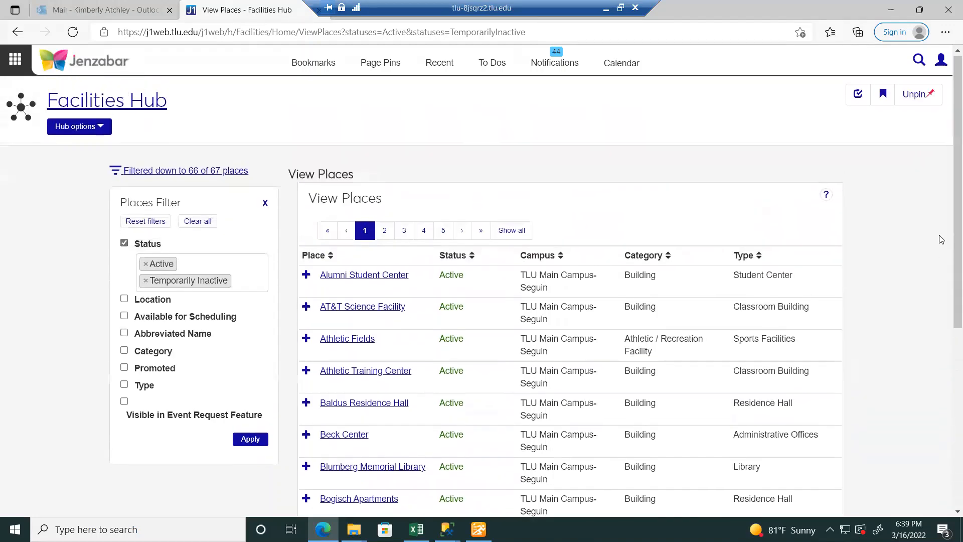
- Open the Alumni Student Center page and scroll to its 14 spaces and weekly calendar
click(390, 278)
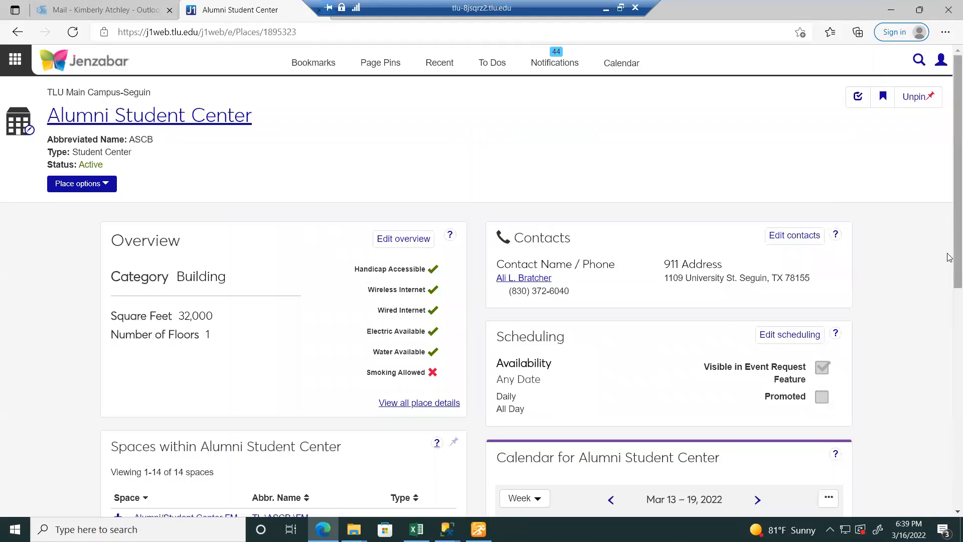
scroll(949, 257, down, 2)
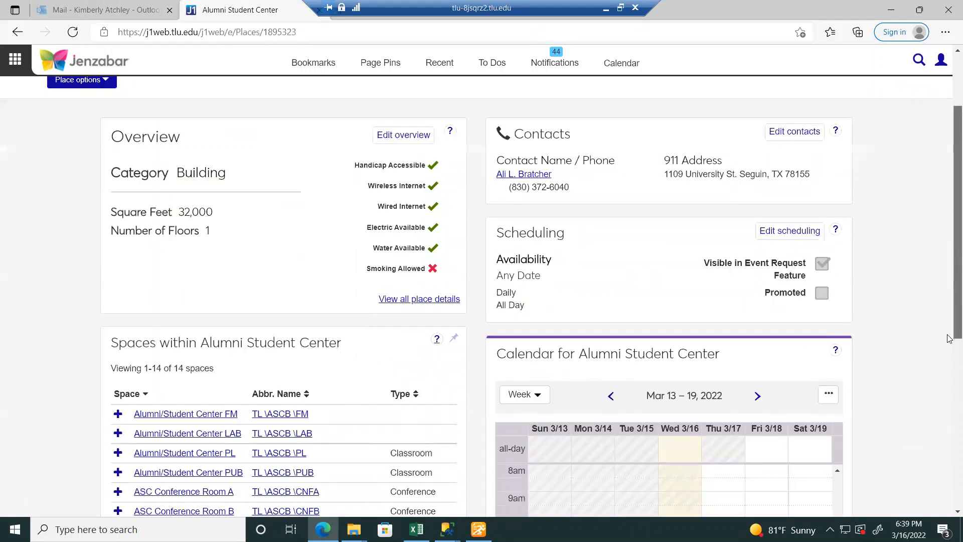
scroll(949, 338, down, 3)
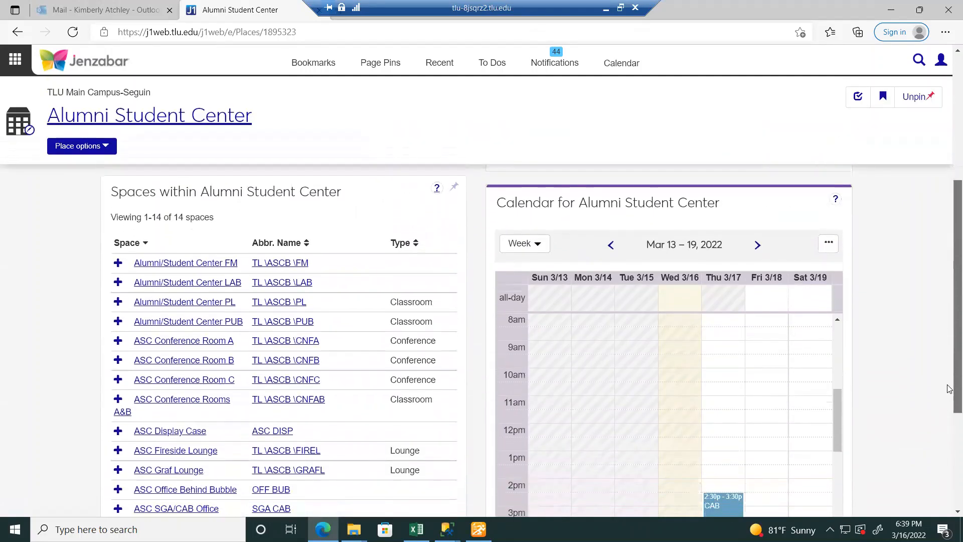
drag(948, 385, 947, 397)
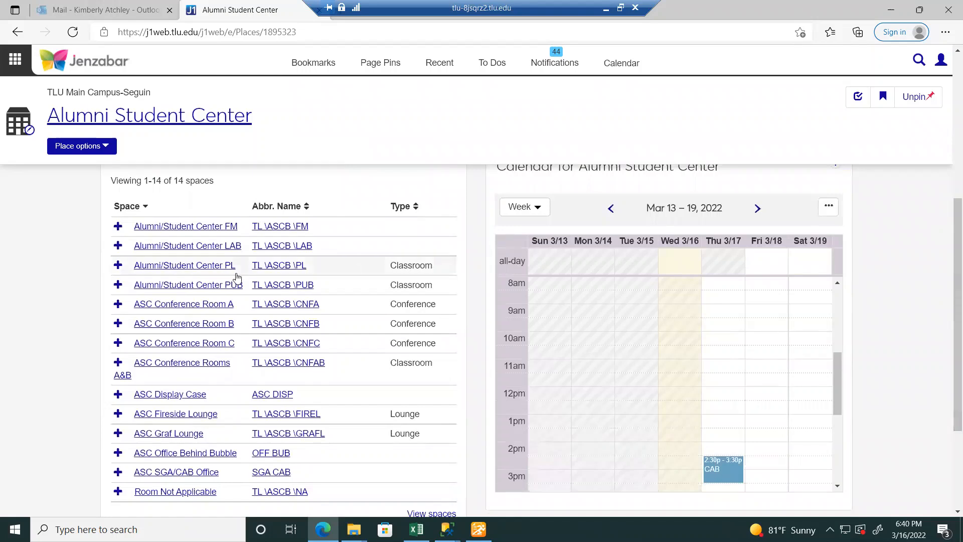
- From the ASC Conference Rooms A&B calendar, choose Create event from the '...' menu
click(182, 365)
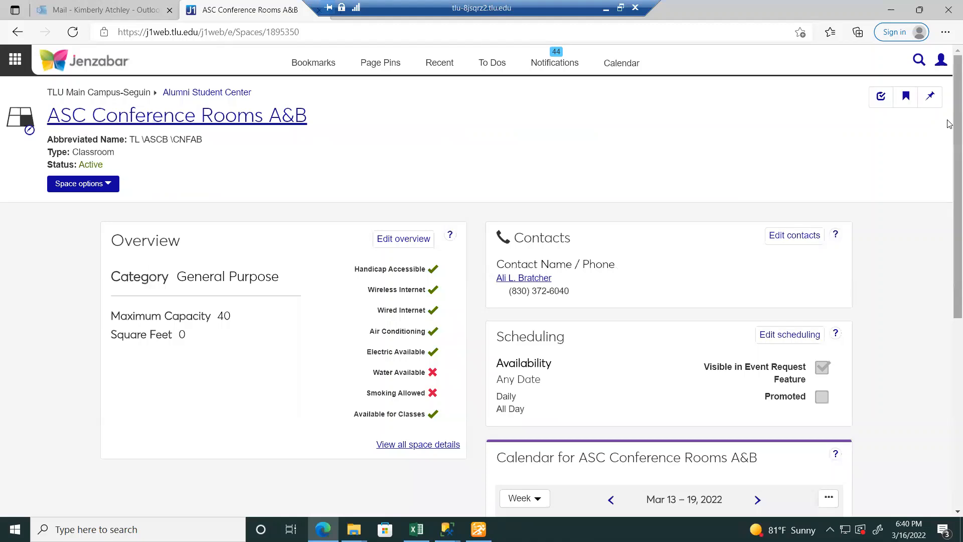
drag(950, 124, 949, 282)
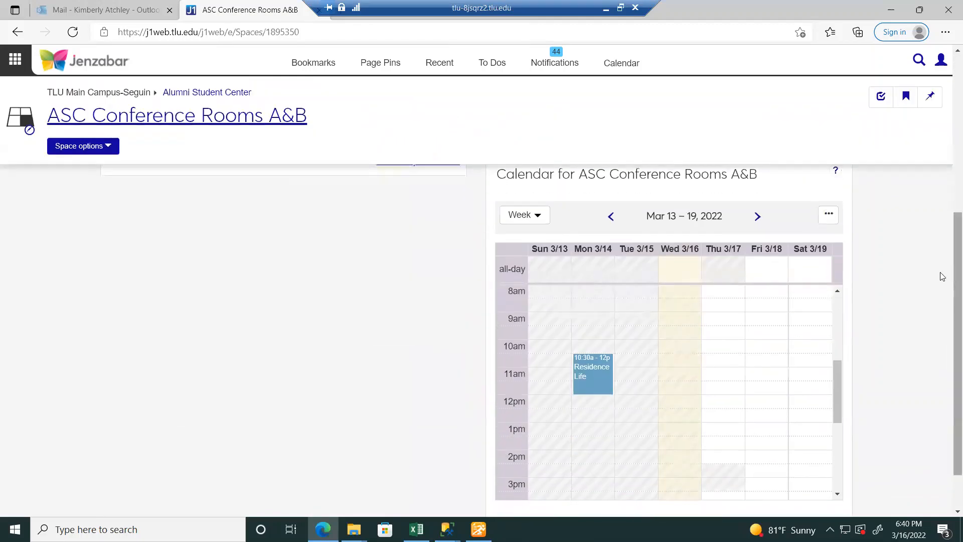
click(829, 217)
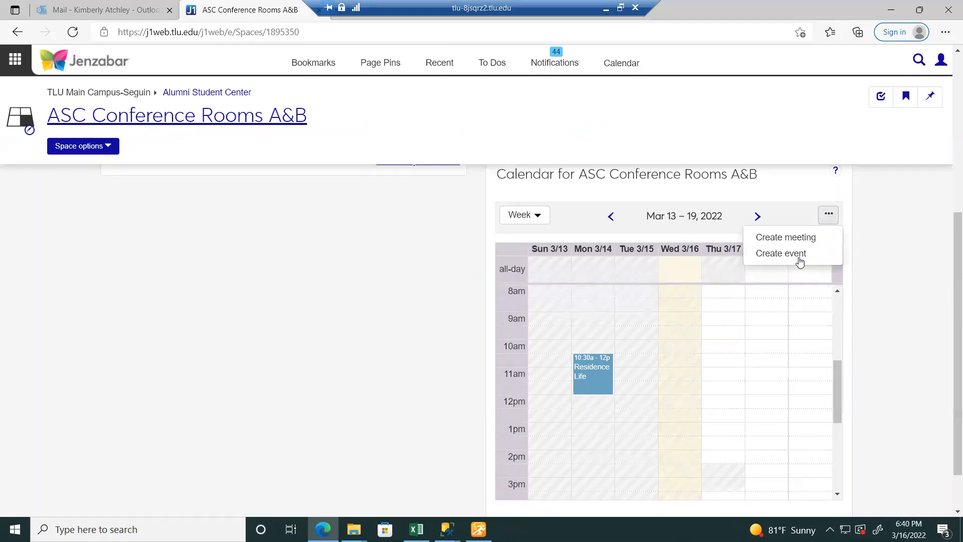
click(788, 255)
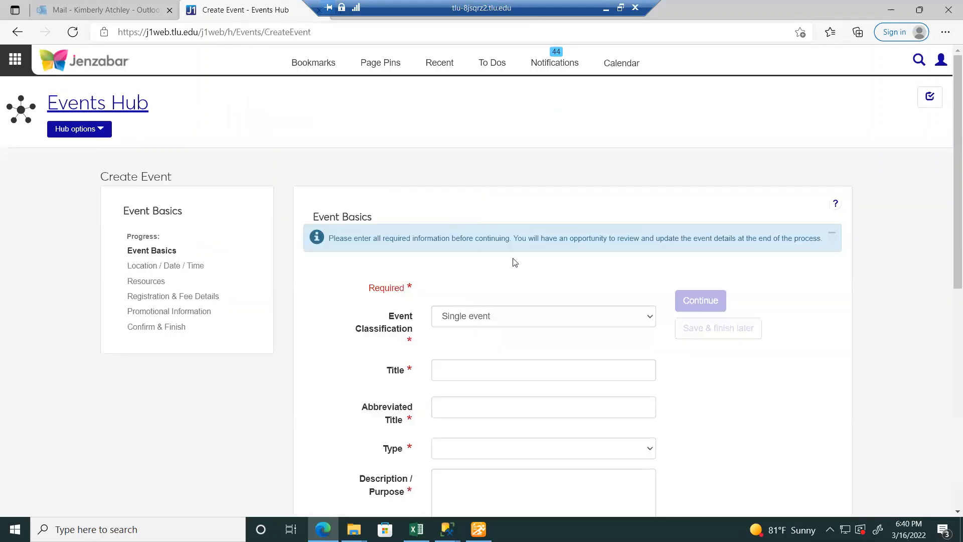
- Scroll through the Create Event form, then expand the Event Classification choices (Single event)
scroll(950, 203, down, 1)
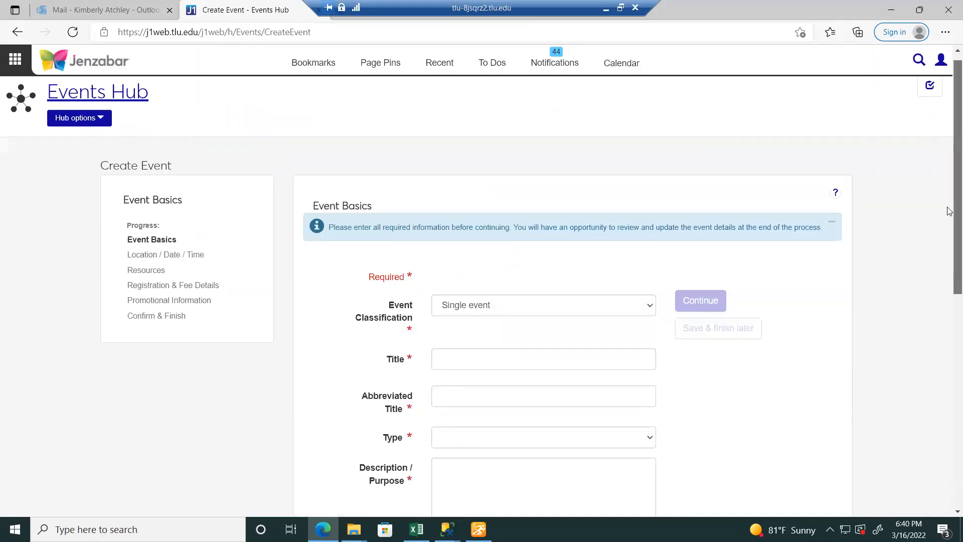
scroll(949, 224, down, 2)
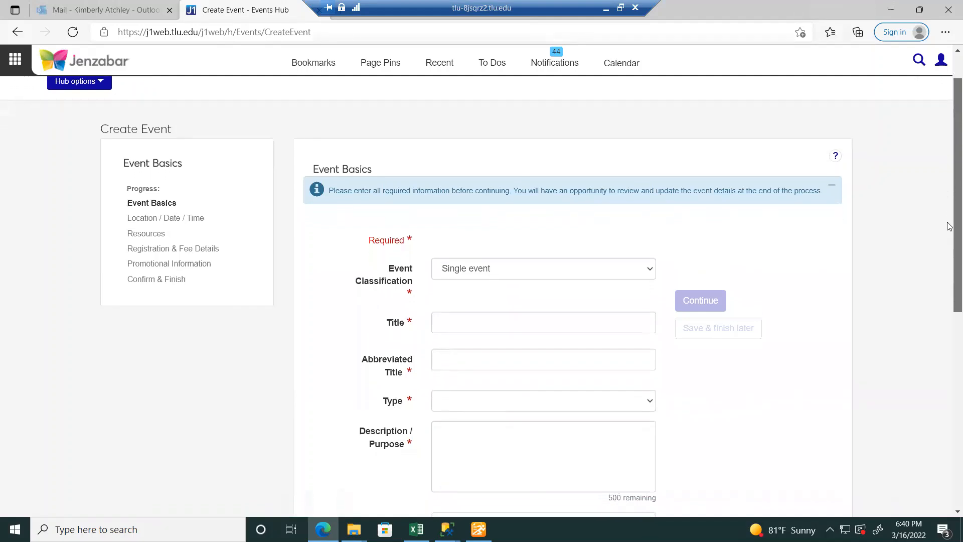
scroll(949, 265, down, 4)
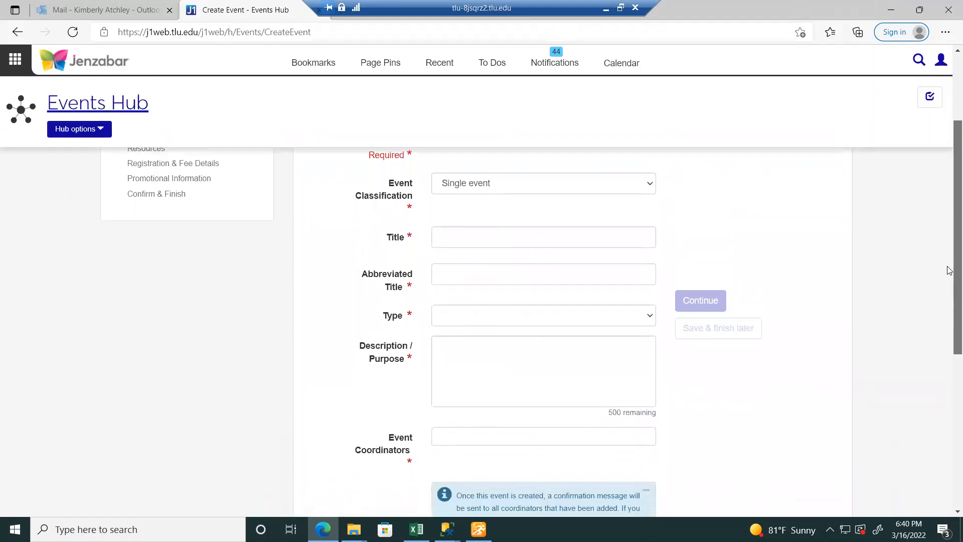
scroll(950, 349, down, 2)
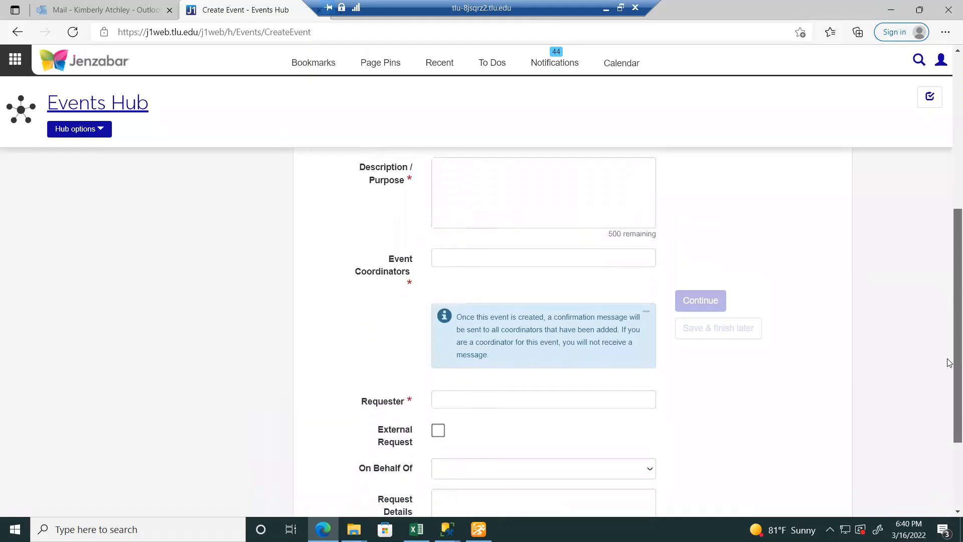
scroll(950, 353, up, 6)
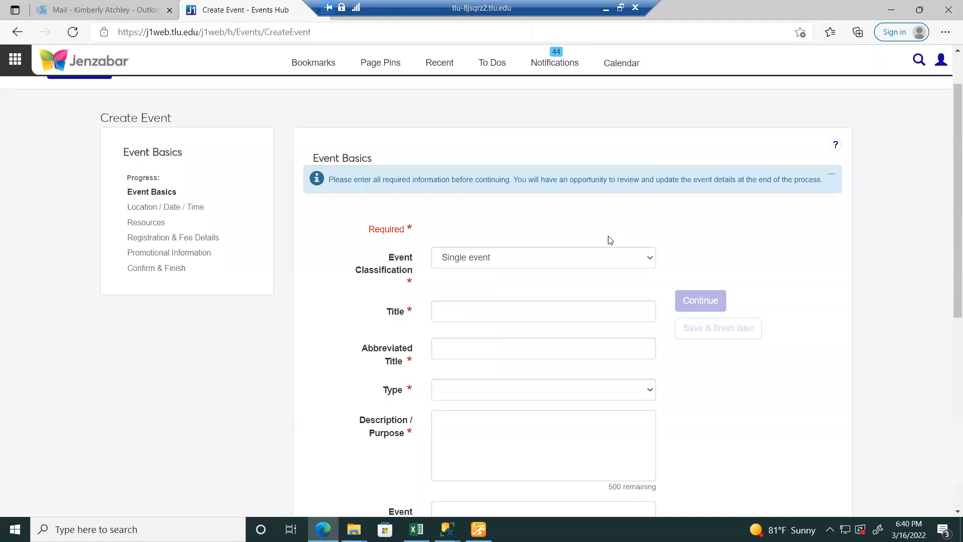
click(586, 258)
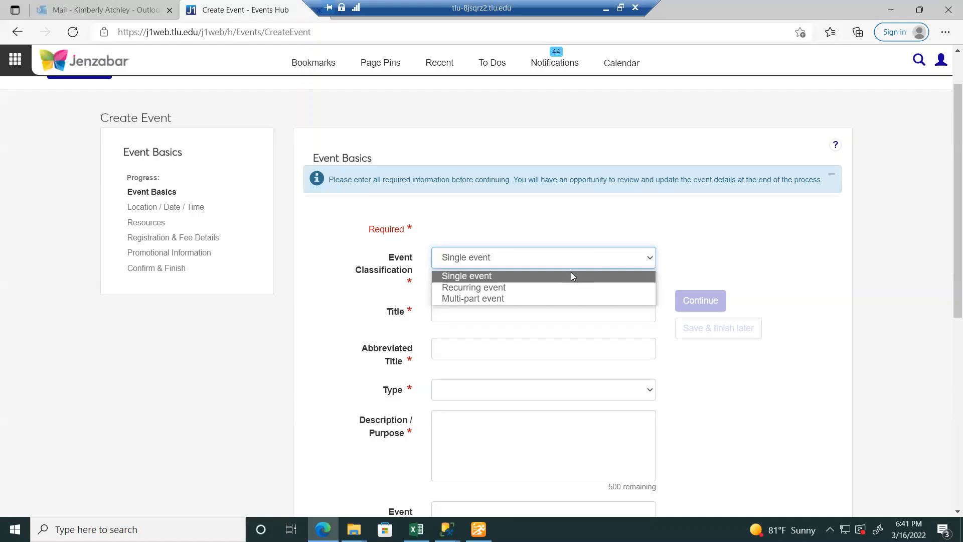
- Keep Single event and fill the Title with the saved brass quintet rehearsal entry
click(572, 276)
click(534, 316)
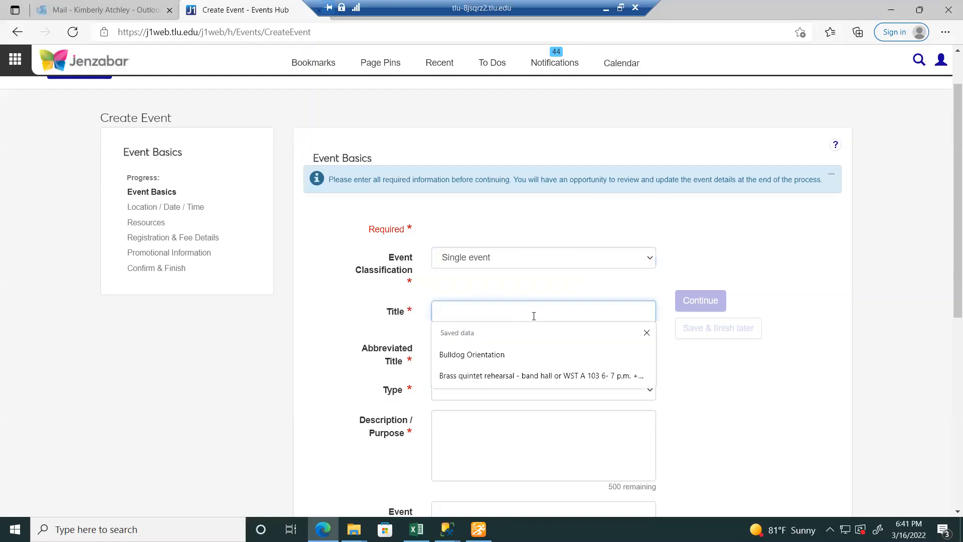
click(549, 376)
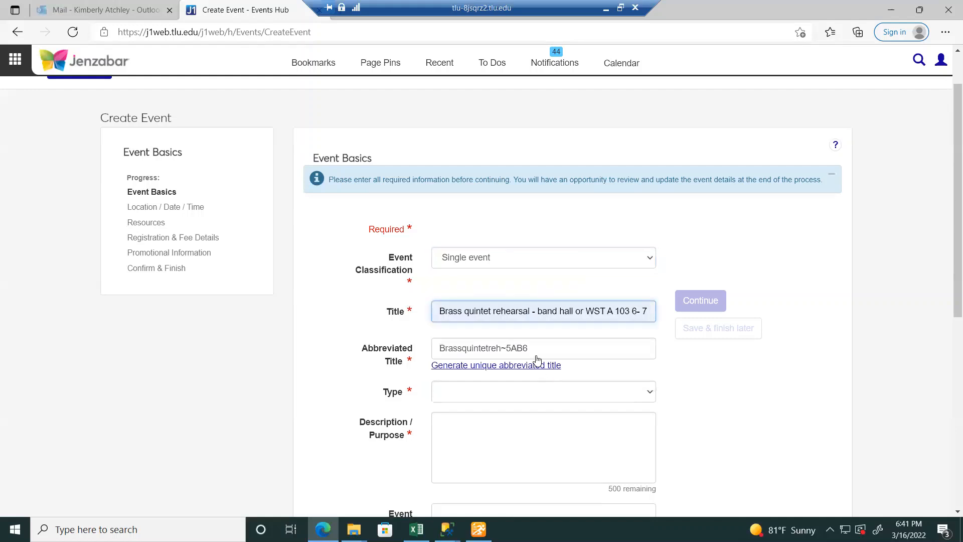
- Set the Abbreviated Title to the saved BrassquinteSP22A106
click(565, 345)
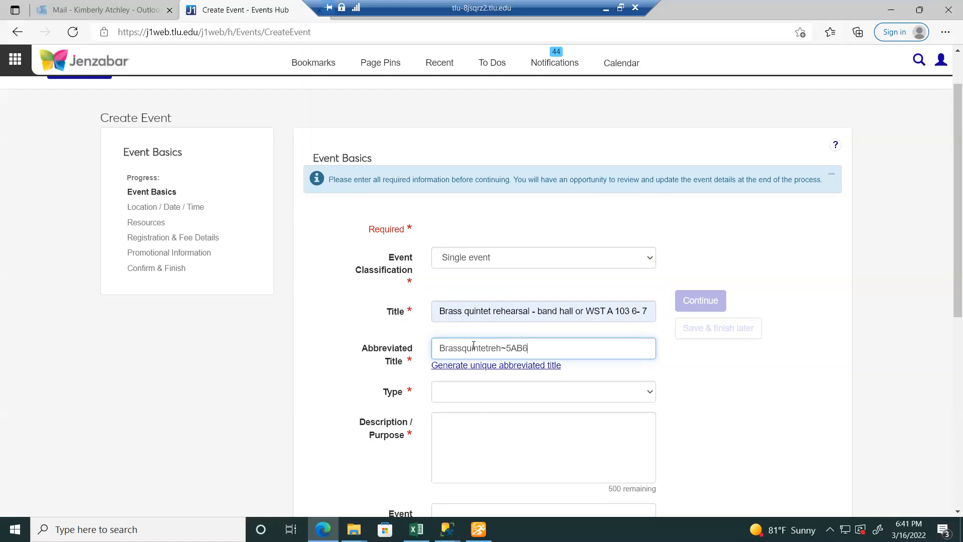
key(BackSpace)
key(BackSpace)
key(BackSpace)
key(BackSpace)
key(BackSpace)
key(BackSpace)
key(BackSpace)
key(BackSpace)
key(BackSpace)
key(BackSpace)
key(BackSpace)
key(BackSpace)
key(BackSpace)
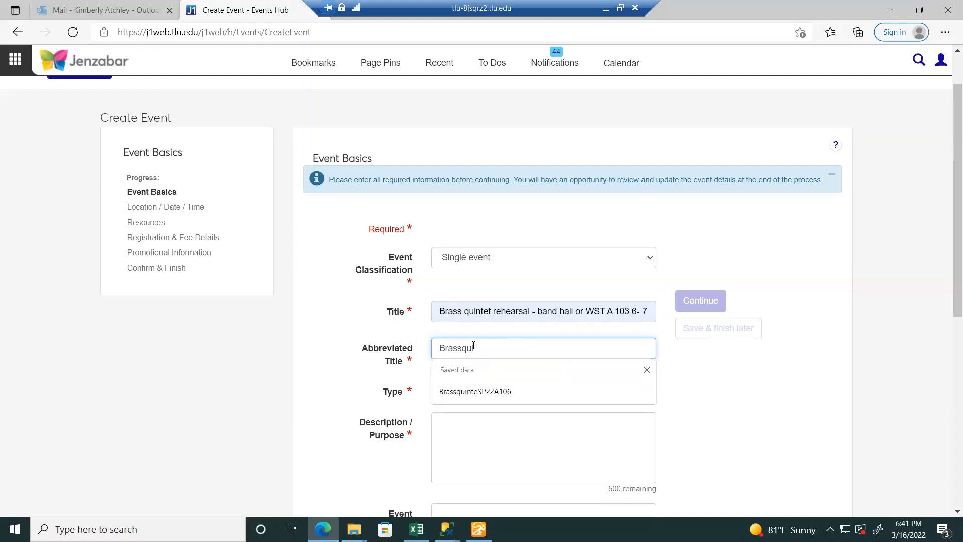
text(inteSP22A106)
click(487, 400)
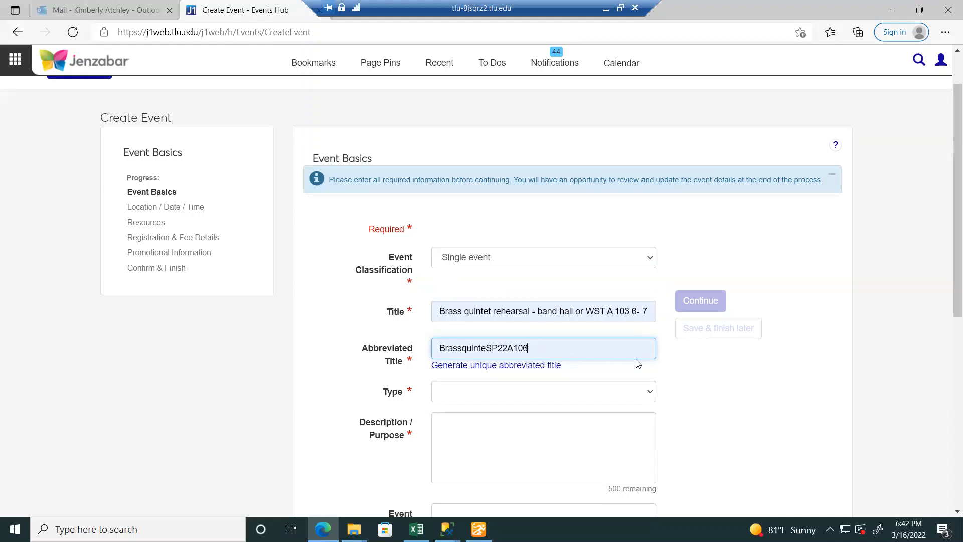
- Set Type to Student Events and Description / Purpose to 'Test - for J1 Web Training Video'
scroll(950, 243, down, 2)
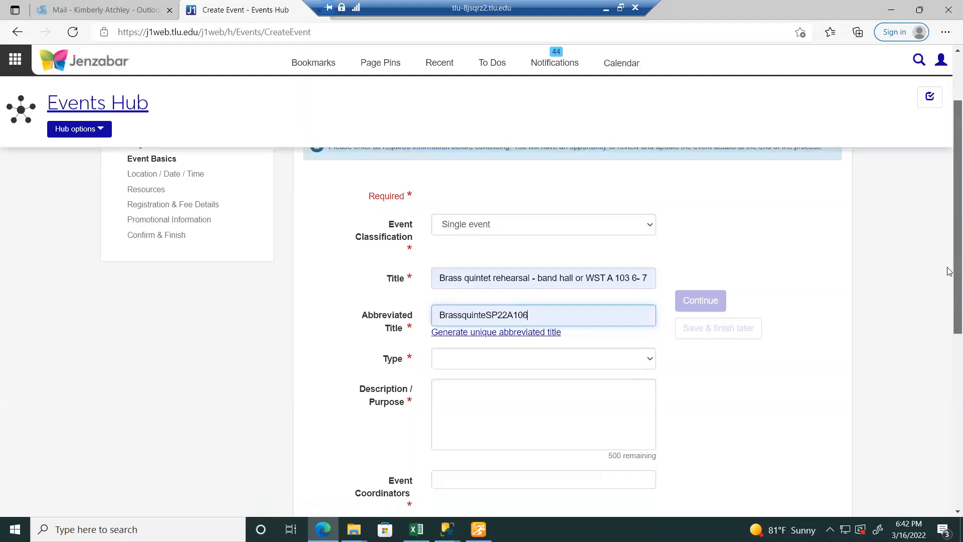
scroll(950, 291, down, 1)
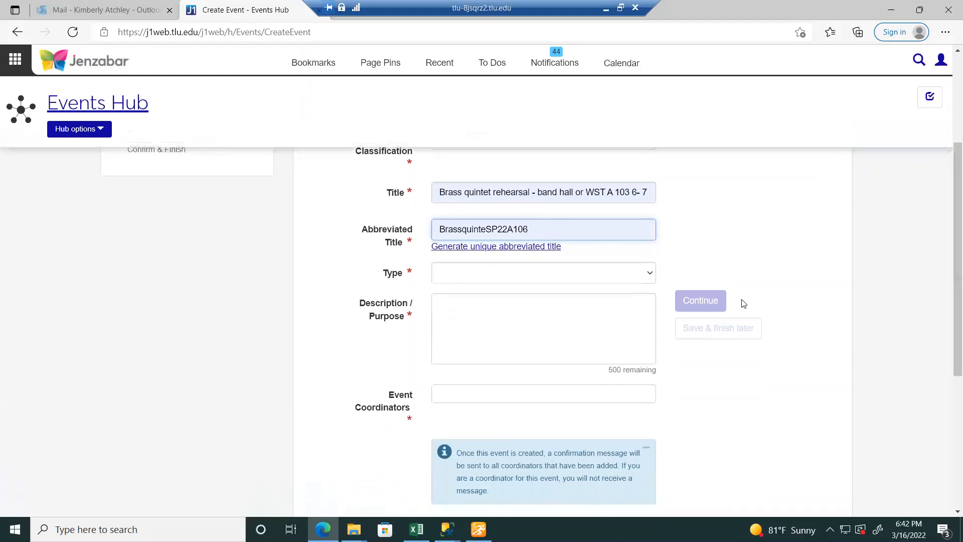
click(627, 279)
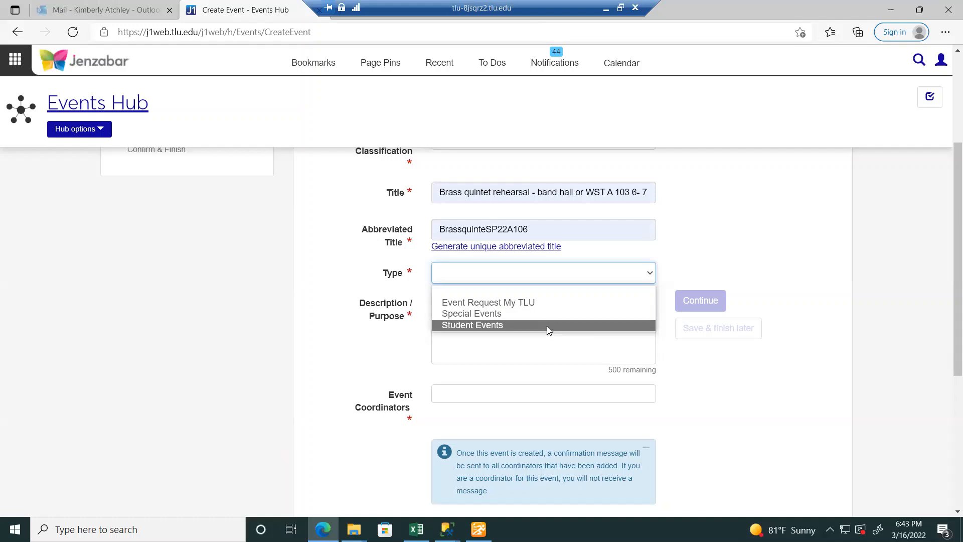
click(548, 325)
click(528, 325)
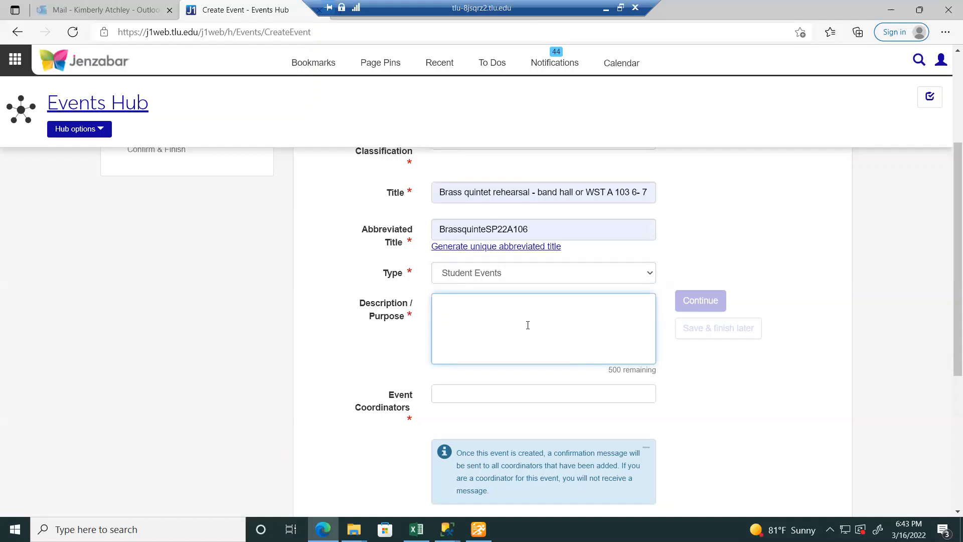
text(Test - for J1 Web Training Video)
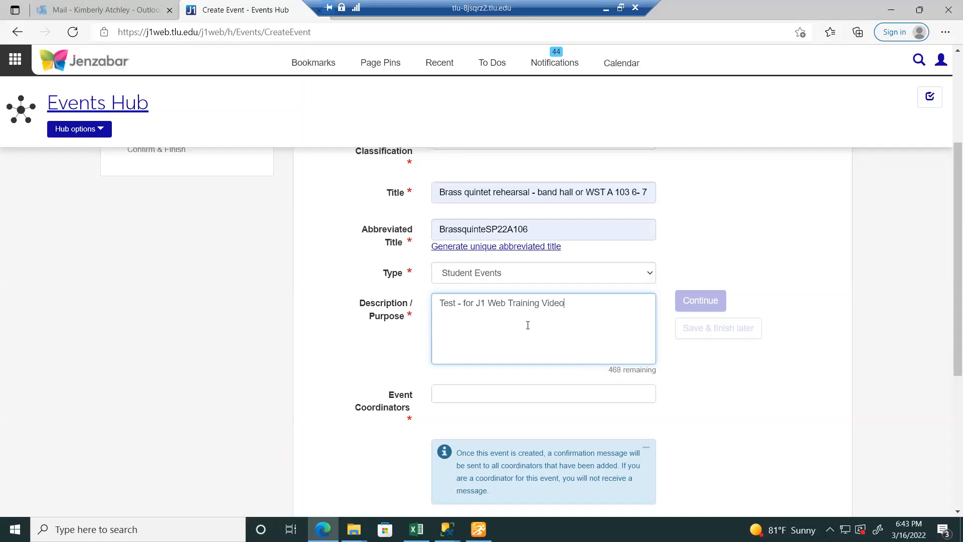
- Search several surnames and add the matching person to Event Coordinators
scroll(950, 318, down, 2)
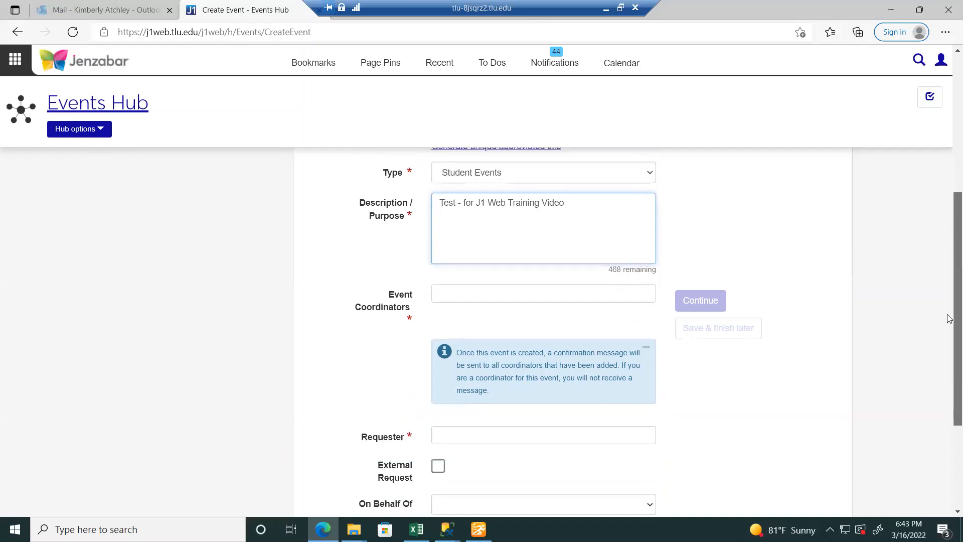
scroll(949, 319, down, 1)
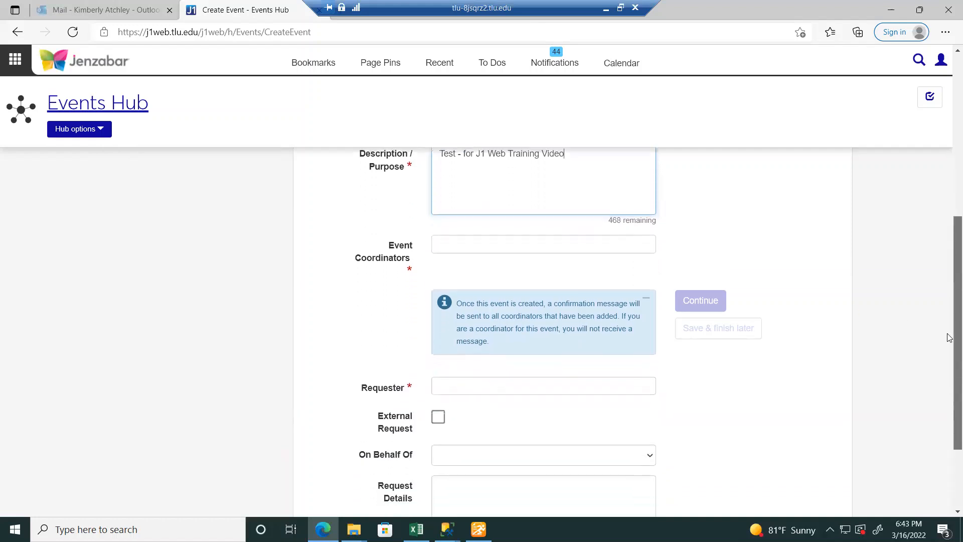
click(550, 244)
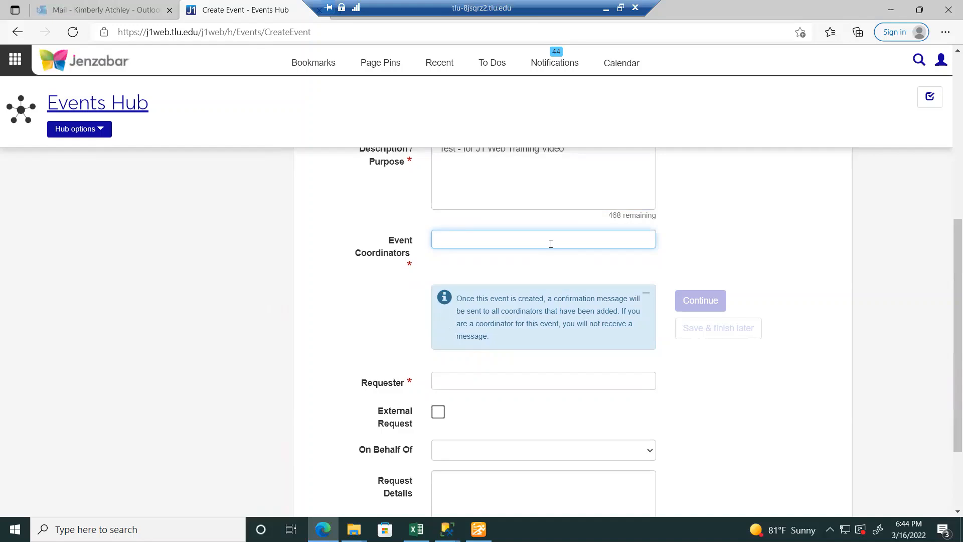
text(casas)
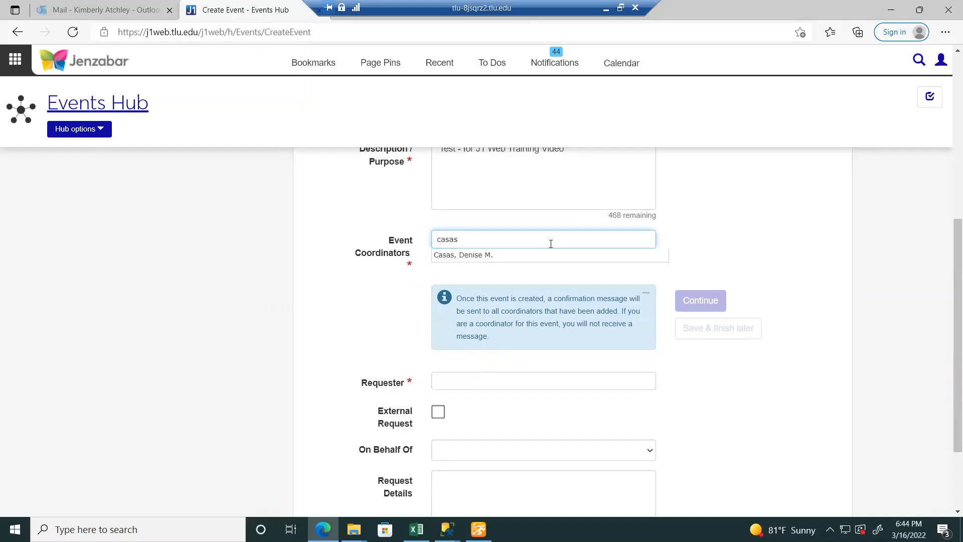
key(BackSpace)
key(BackSpace)
key(BackSpace)
key(BackSpace)
key(BackSpace)
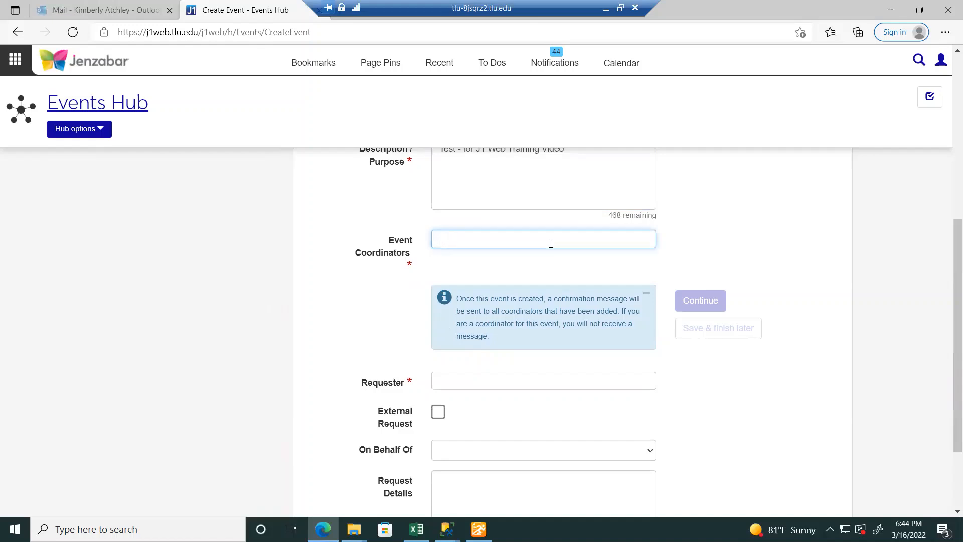
text(cva)
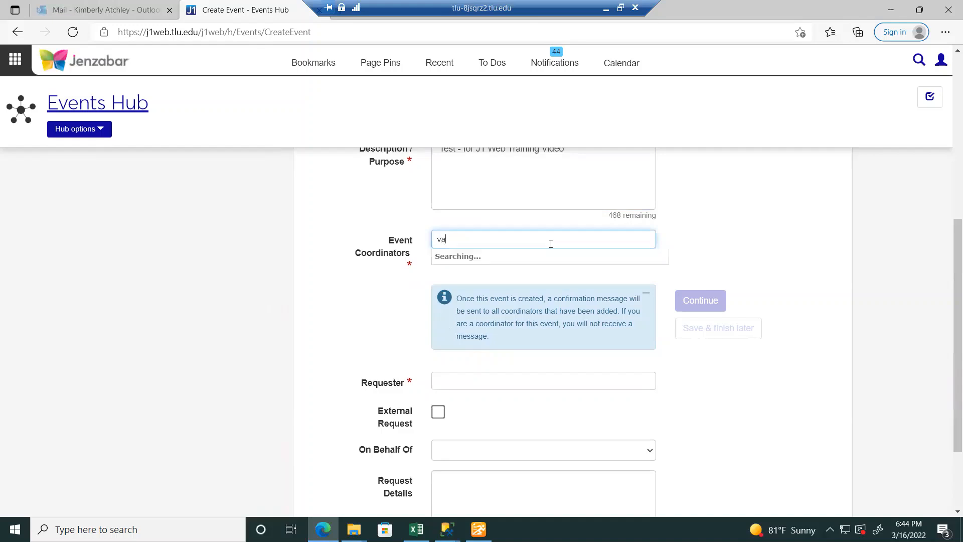
text(n hook)
key(BackSpace)
key(BackSpace)
key(BackSpace)
key(BackSpace)
key(BackSpace)
key(BackSpace)
key(BackSpace)
key(BackSpace)
text(mcask)
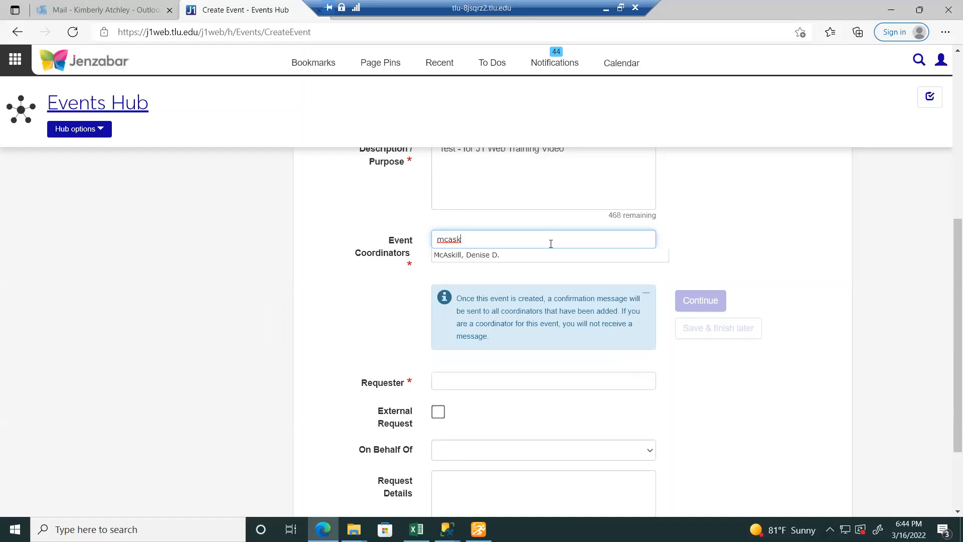
key(BackSpace)
key(BackSpace)
key(BackSpace)
key(BackSpace)
key(BackSpace)
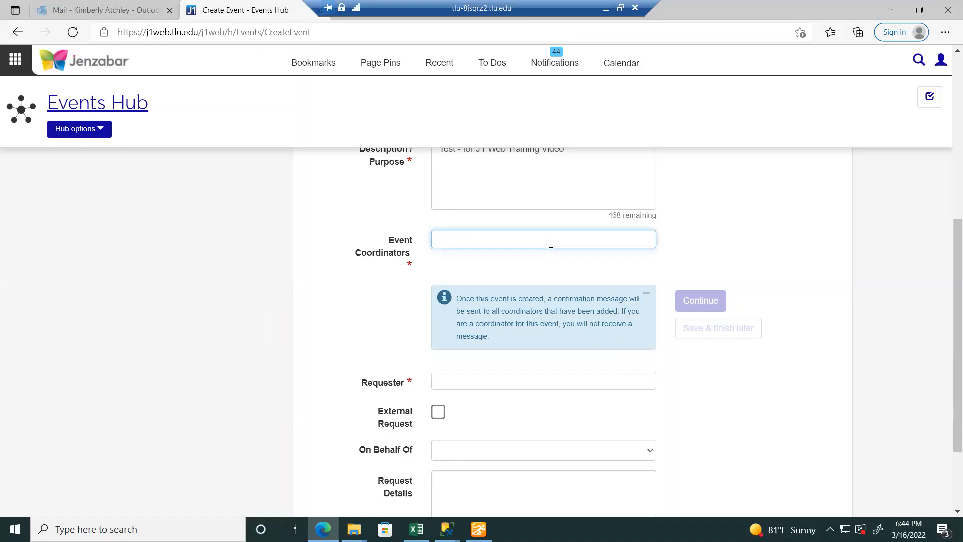
text(allen)
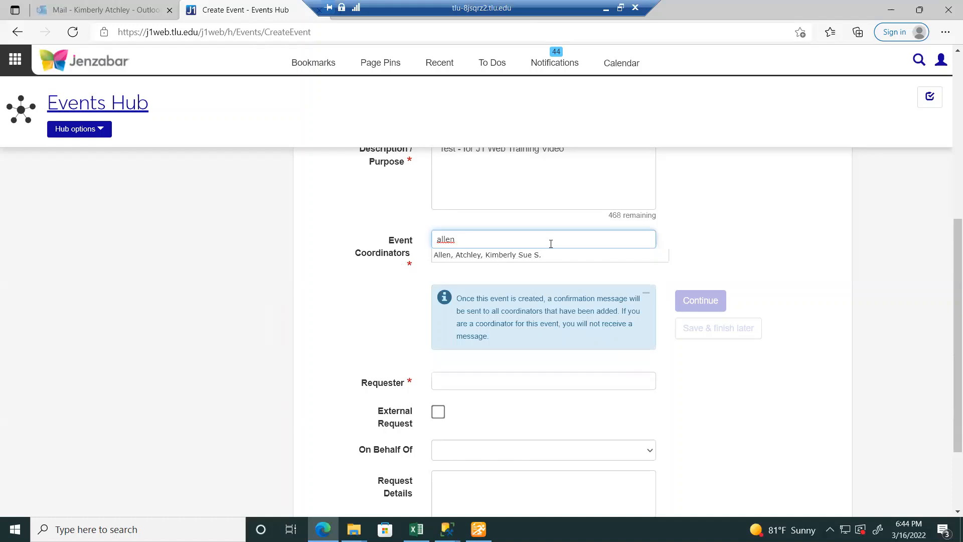
click(550, 256)
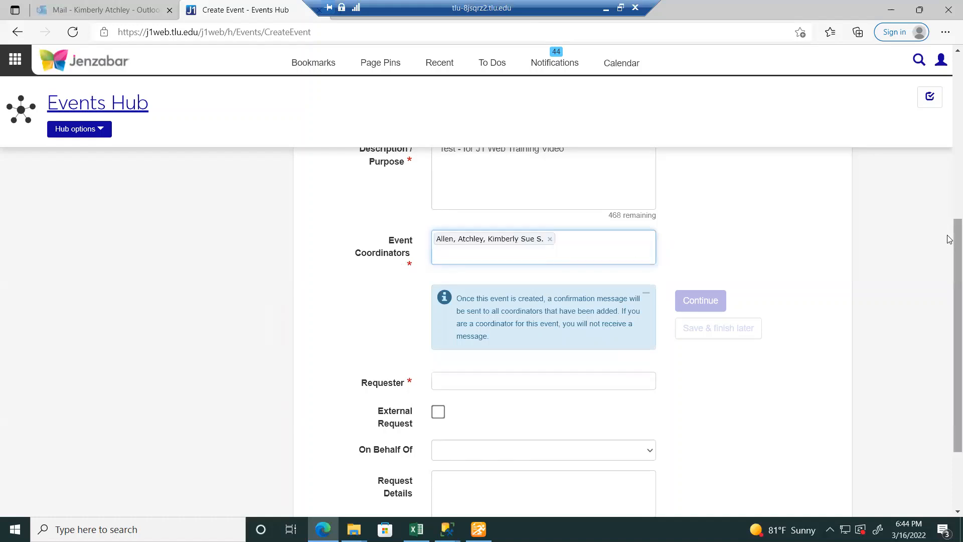
drag(949, 240, 950, 291)
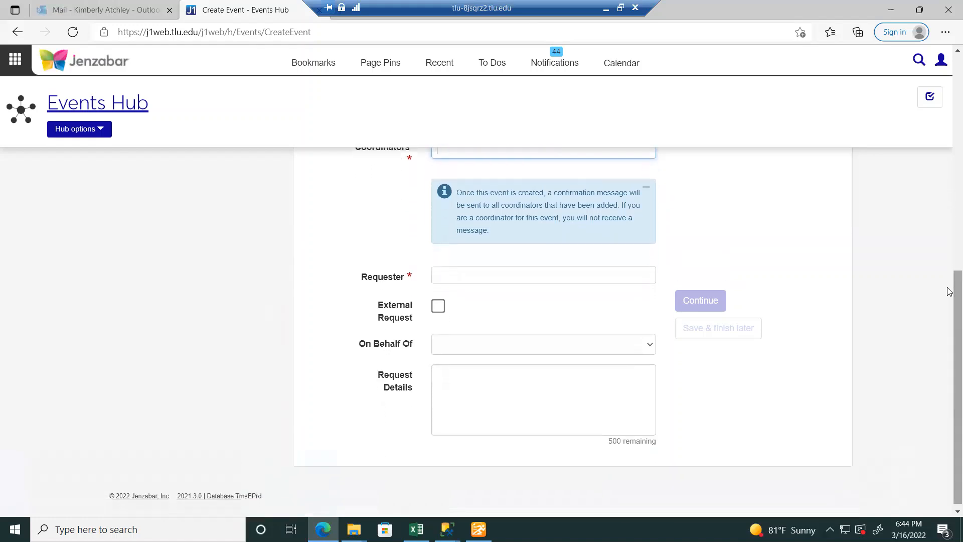
click(536, 280)
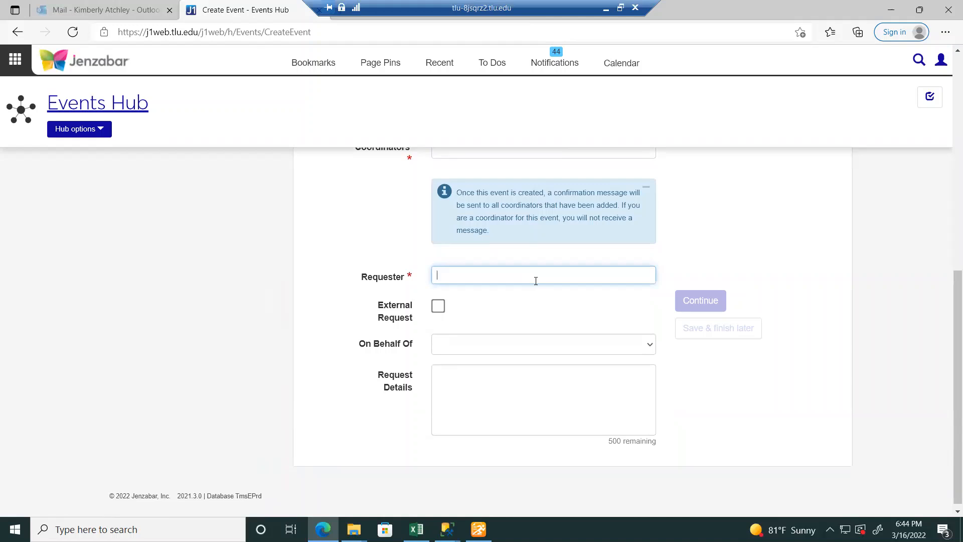
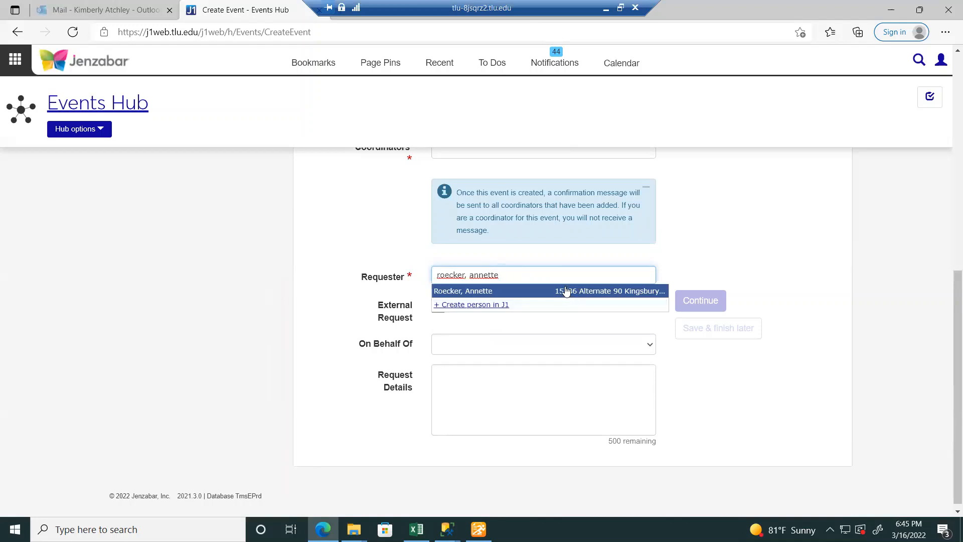
- Pick the requester from the name search and continue, which returns an 'undefined' adding error
click(493, 293)
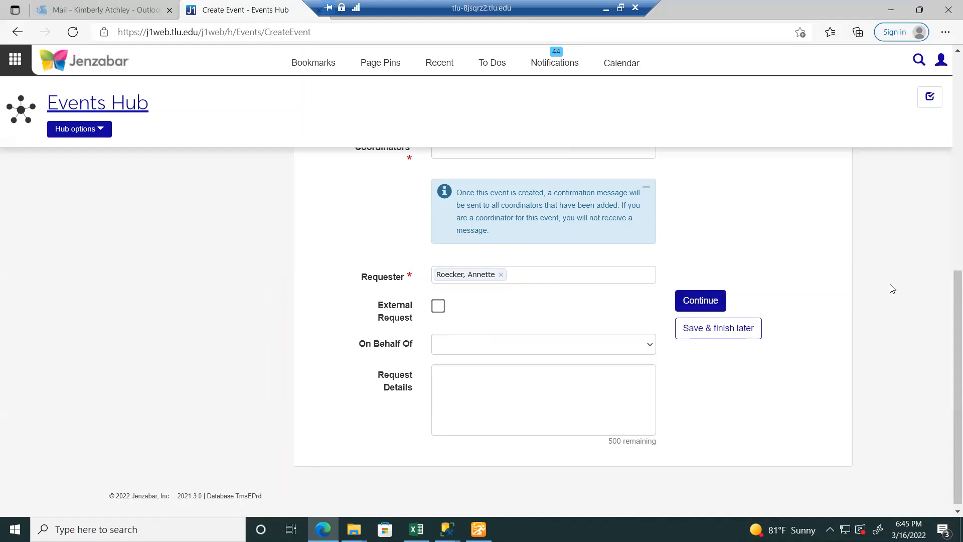
click(689, 303)
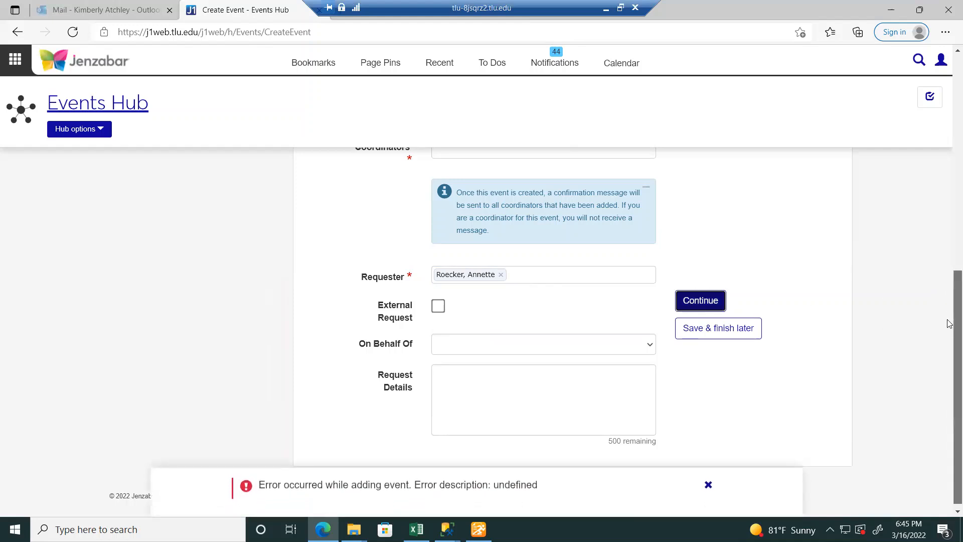
- Change the Abbreviated Title to BrassquinteSP22-2 and continue to Location / Date / Time
drag(950, 324, 904, 190)
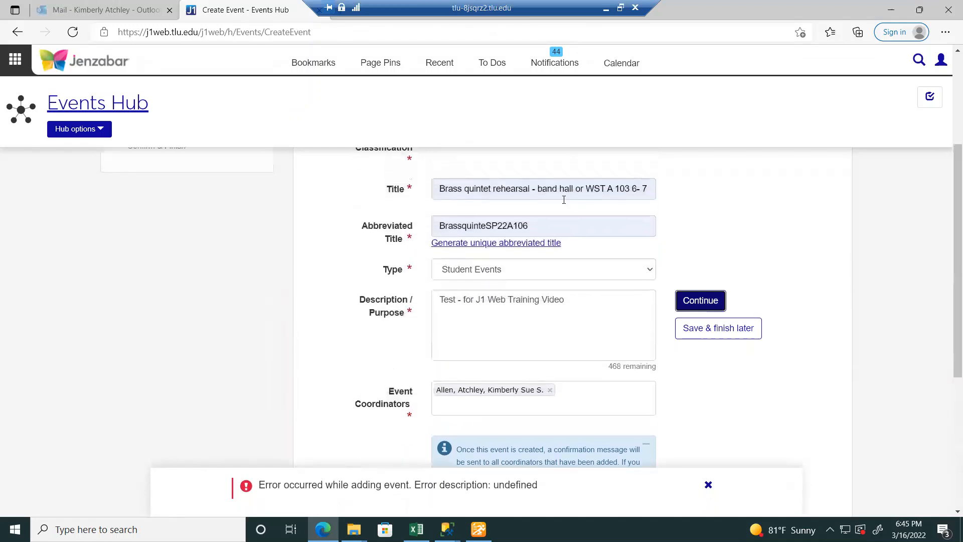
click(530, 228)
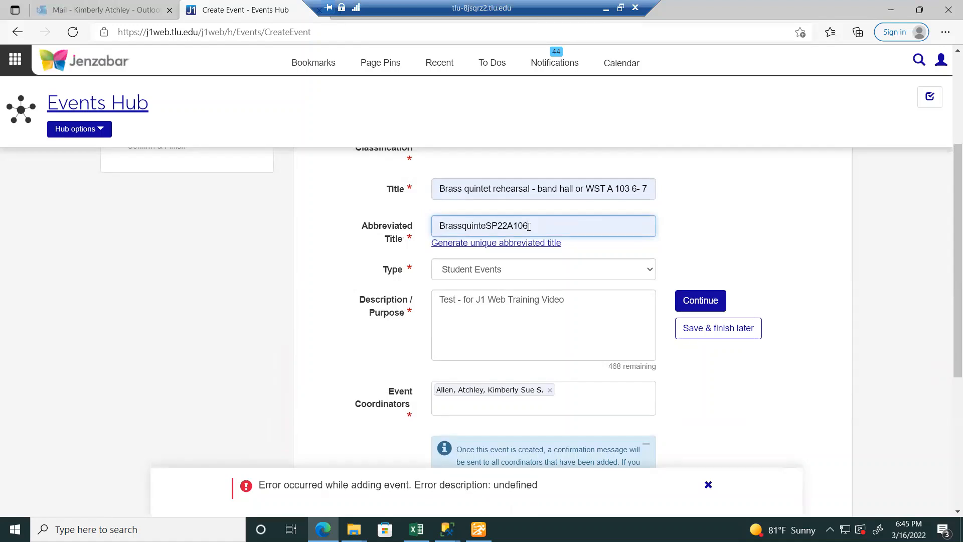
key(BackSpace)
key(BackSpace)
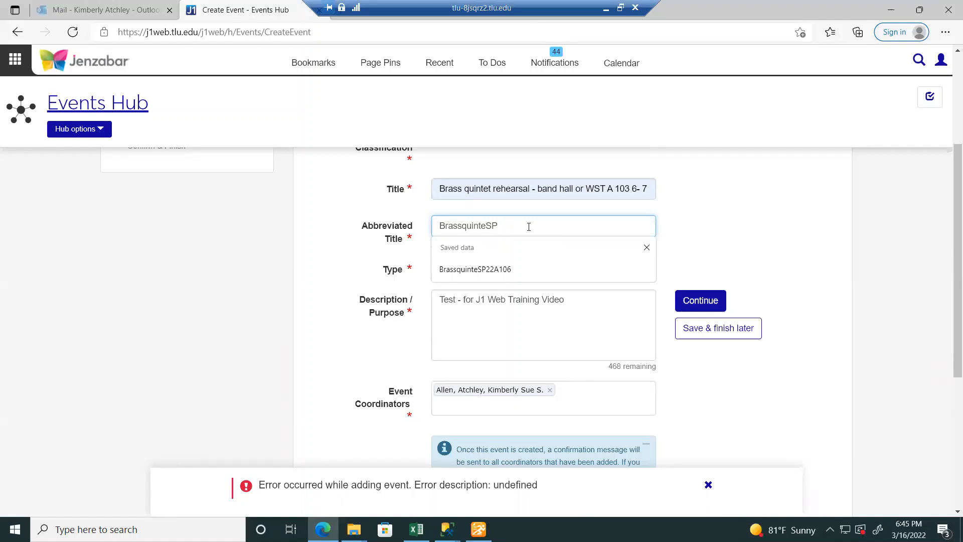
text(22-2)
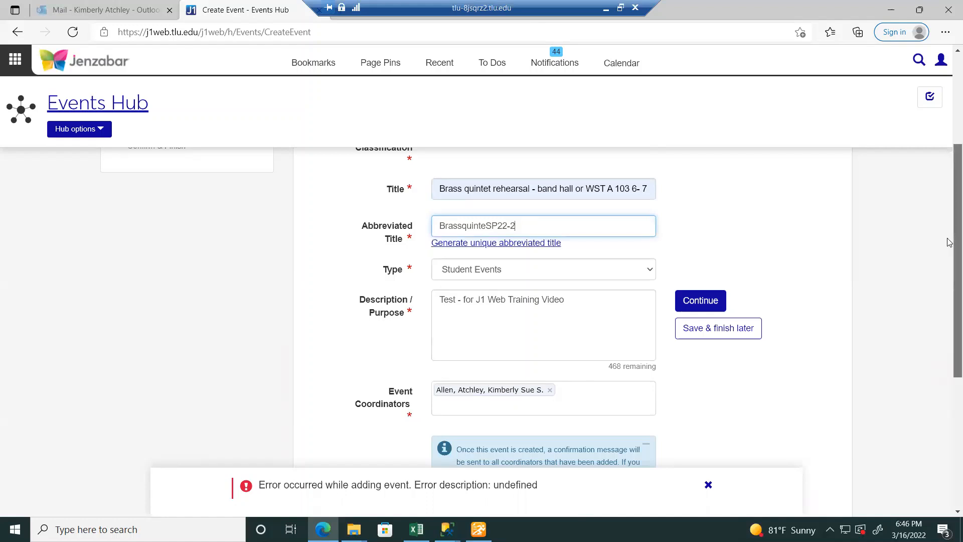
drag(950, 242, 950, 396)
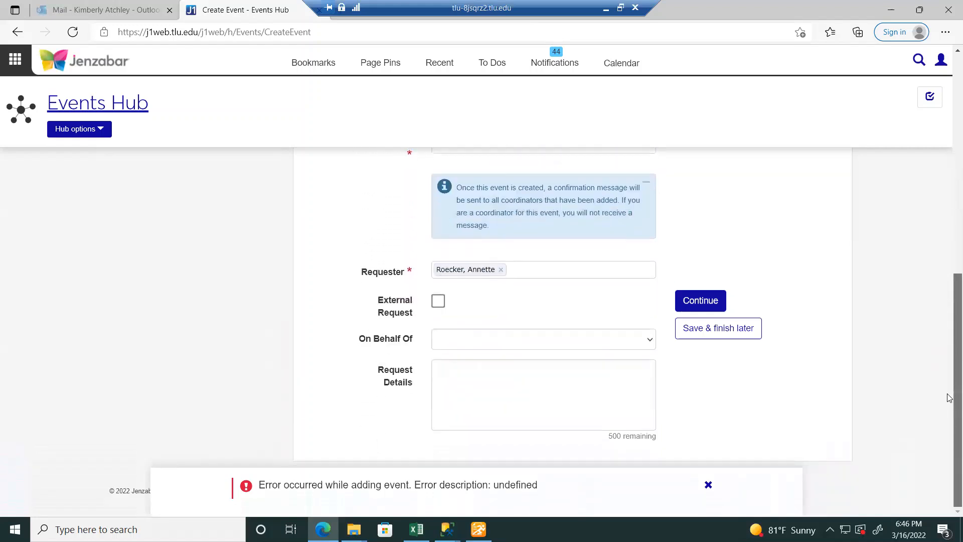
click(709, 303)
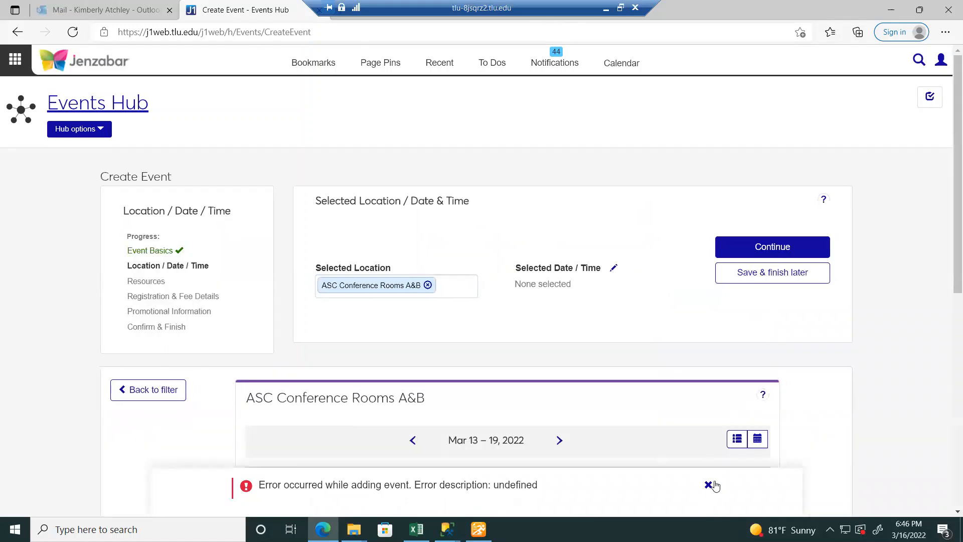
- Dismiss the error and open the Date and Time dialog for 03/16/2022, 8:00–9:00 PM
click(709, 485)
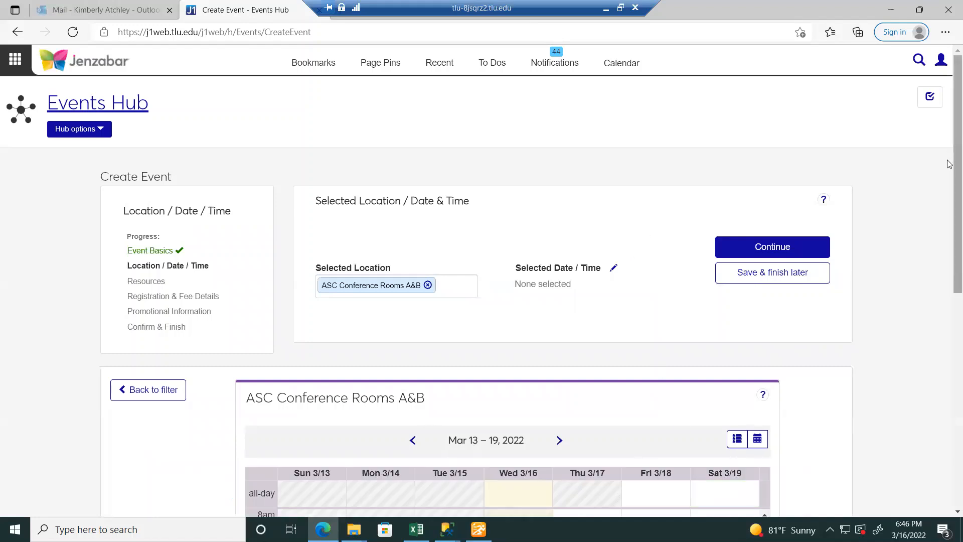
scroll(950, 170, down, 1)
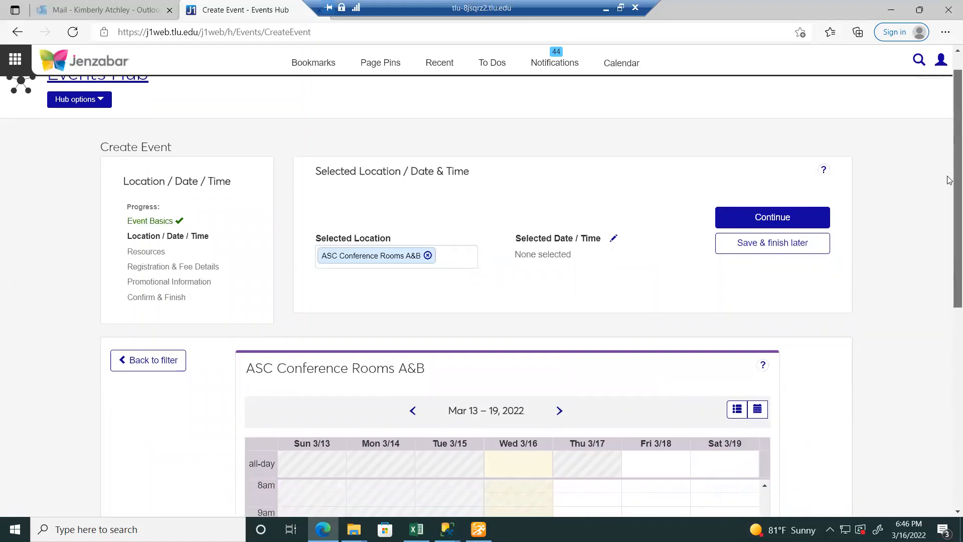
scroll(949, 179, down, 1)
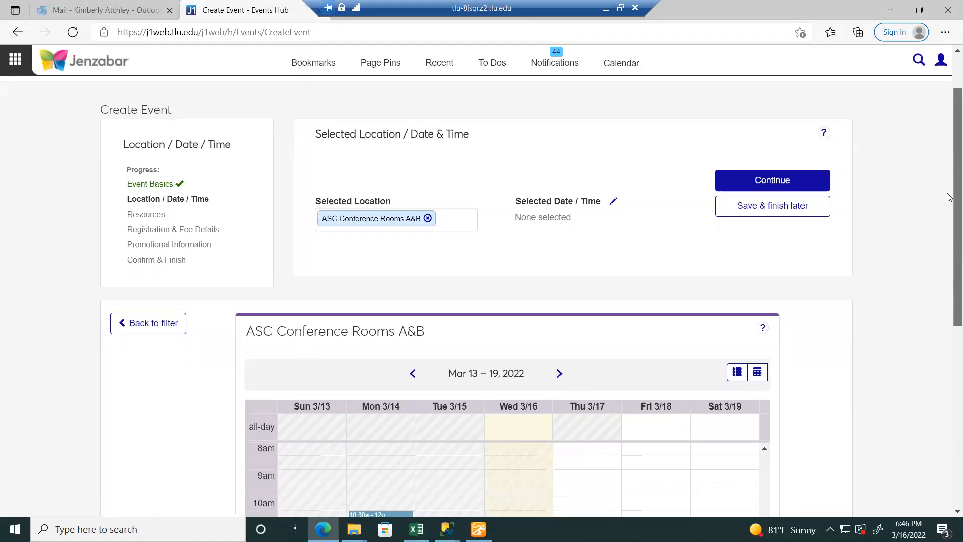
scroll(949, 191, up, 1)
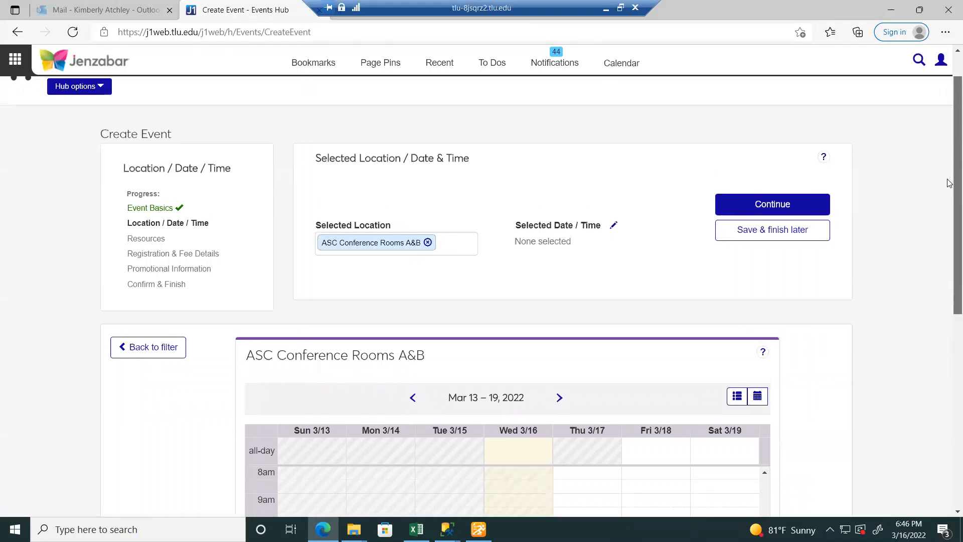
click(613, 232)
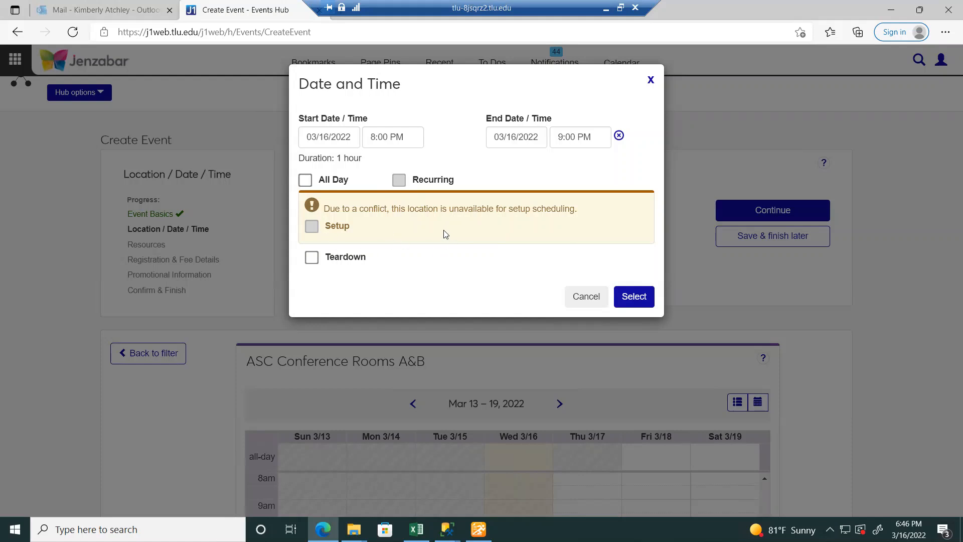
- Keep the start date at Wed 3/16/2022 and set the start time to 8:05 PM
click(334, 138)
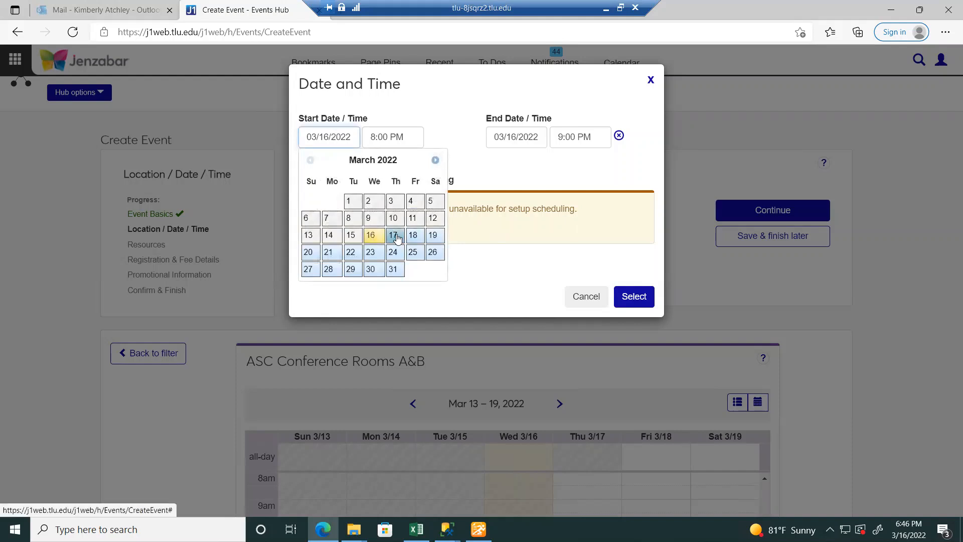
click(316, 139)
key(BackSpace)
text(4)
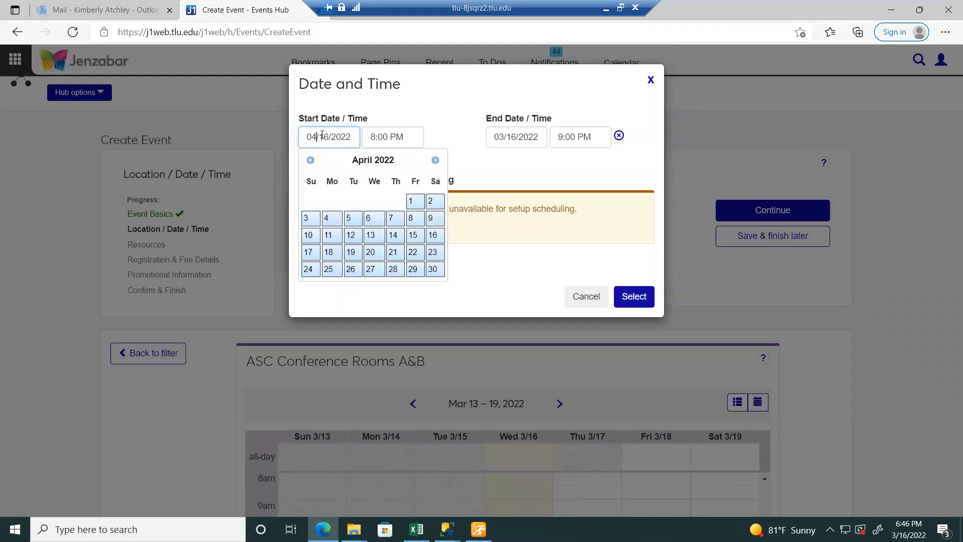
key(BackSpace)
text(3)
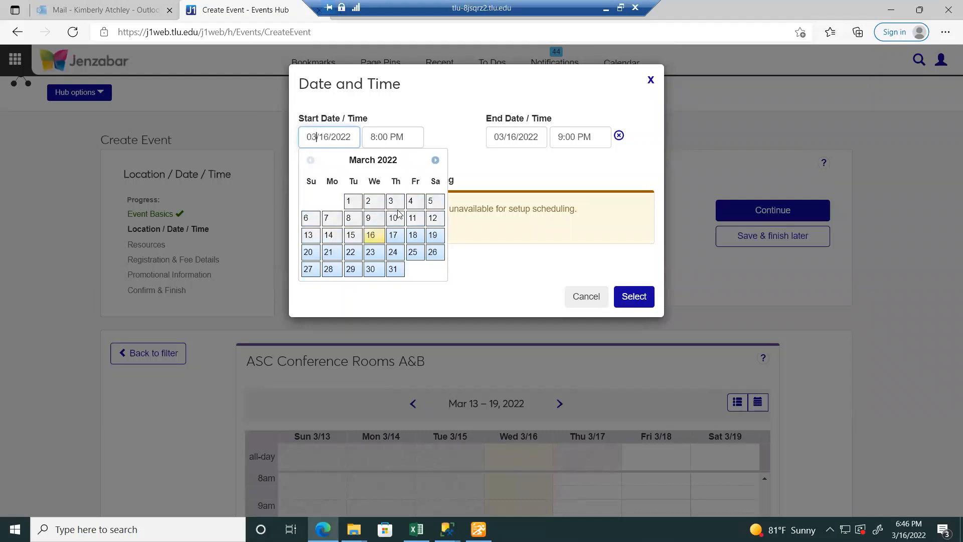
click(371, 243)
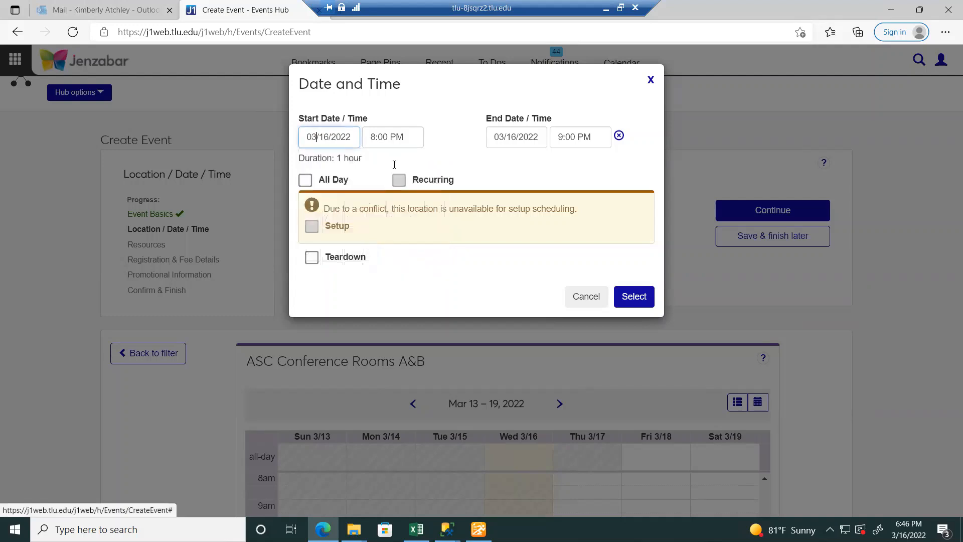
click(396, 145)
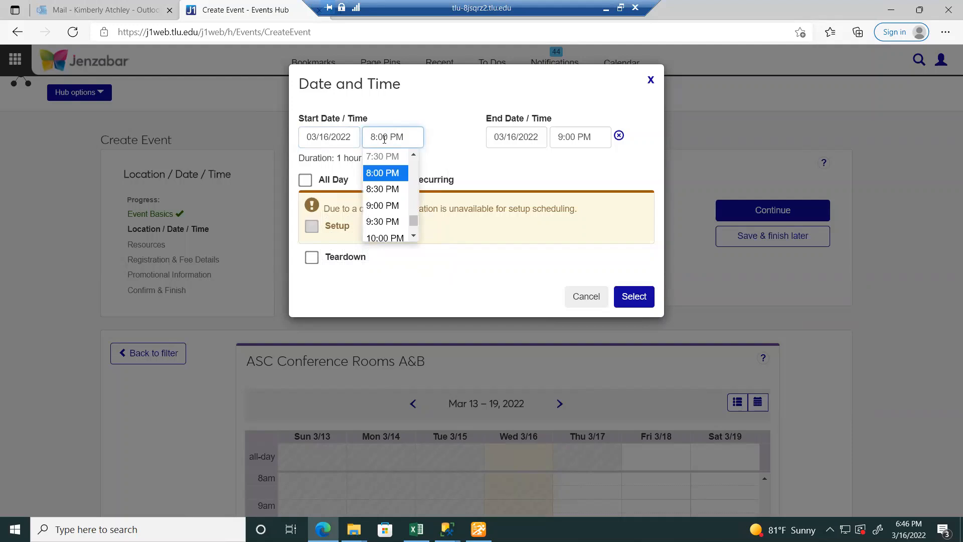
key(BackSpace)
text(5)
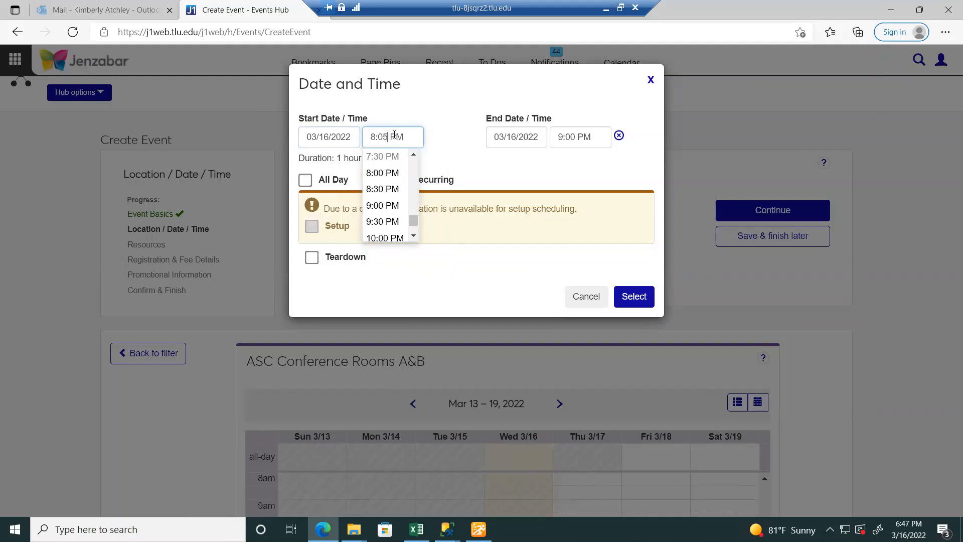
- Set the end time to 9:05 PM, leave setup and teardown unchecked, and confirm
click(584, 140)
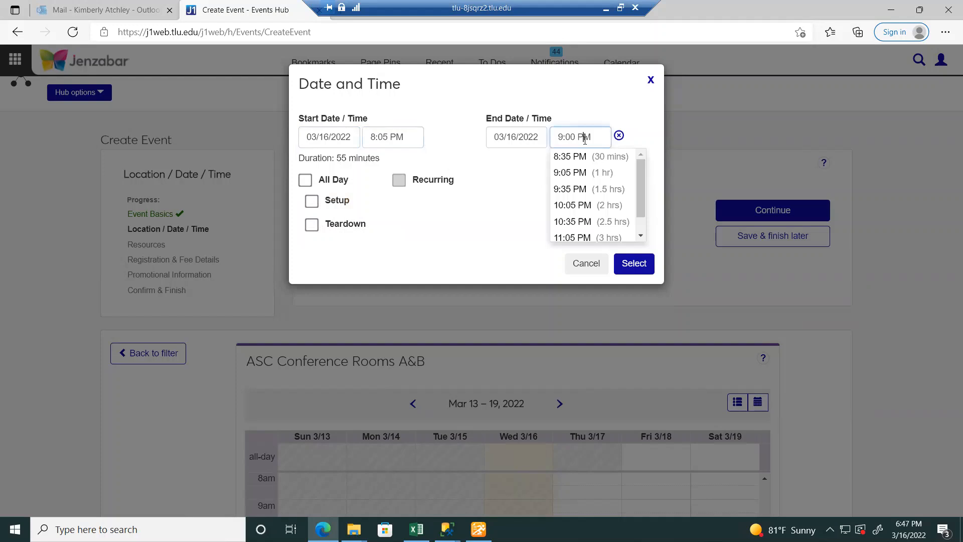
click(583, 176)
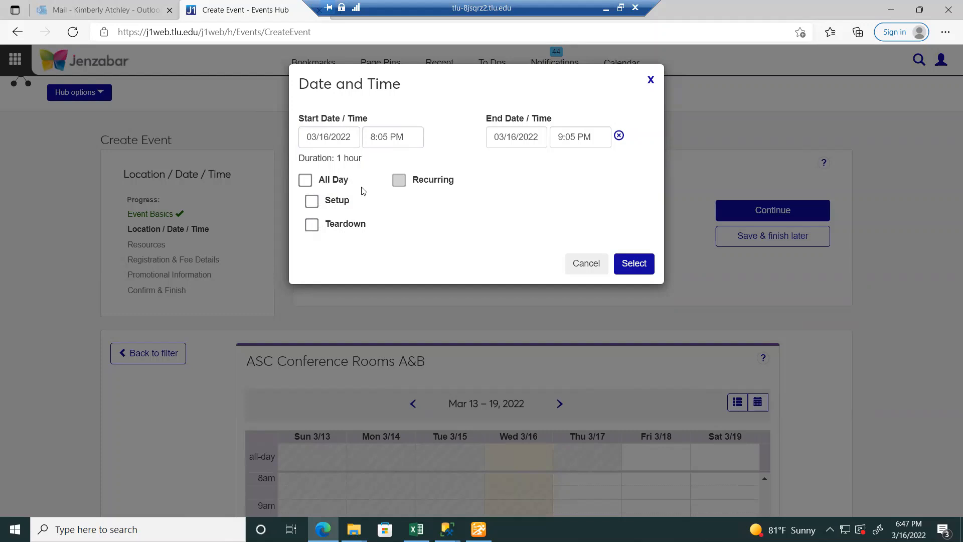
click(339, 202)
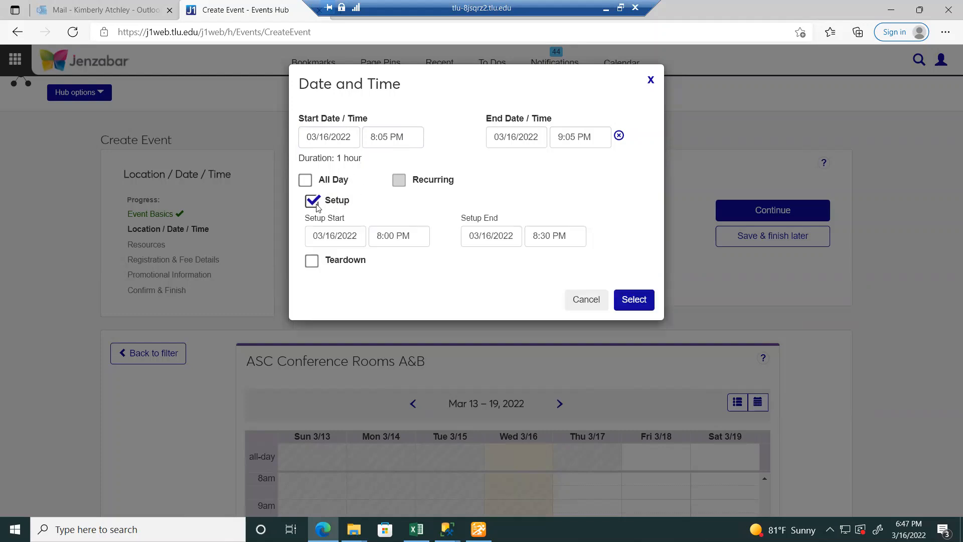
click(312, 262)
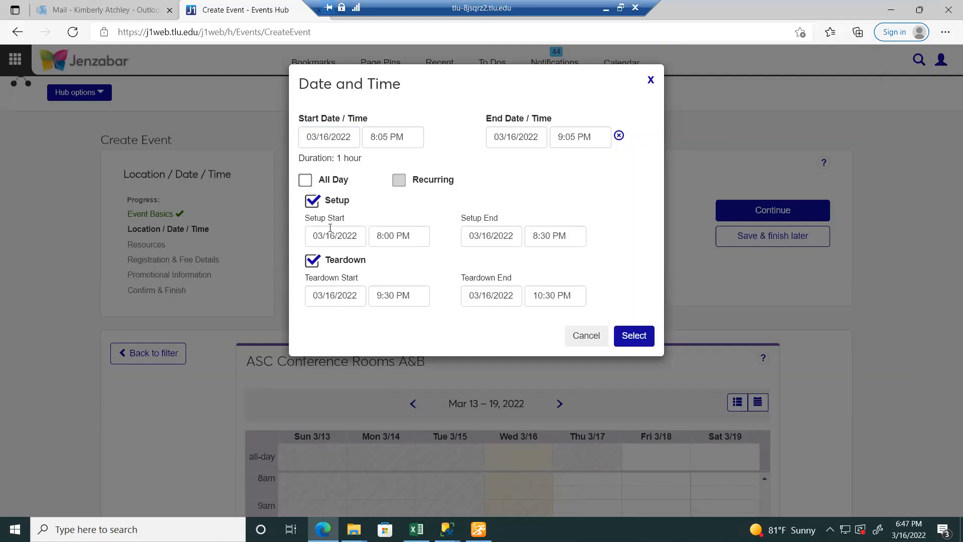
click(311, 203)
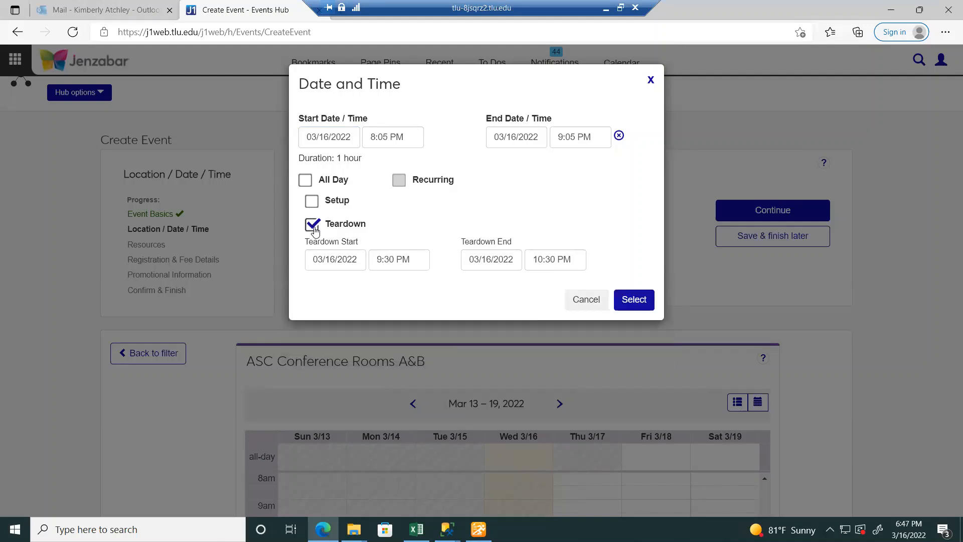
click(313, 226)
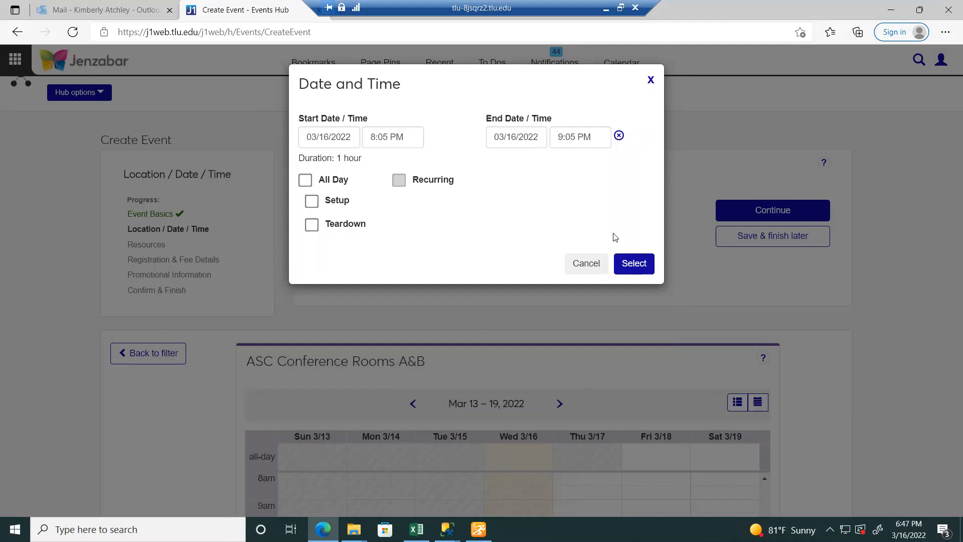
click(638, 271)
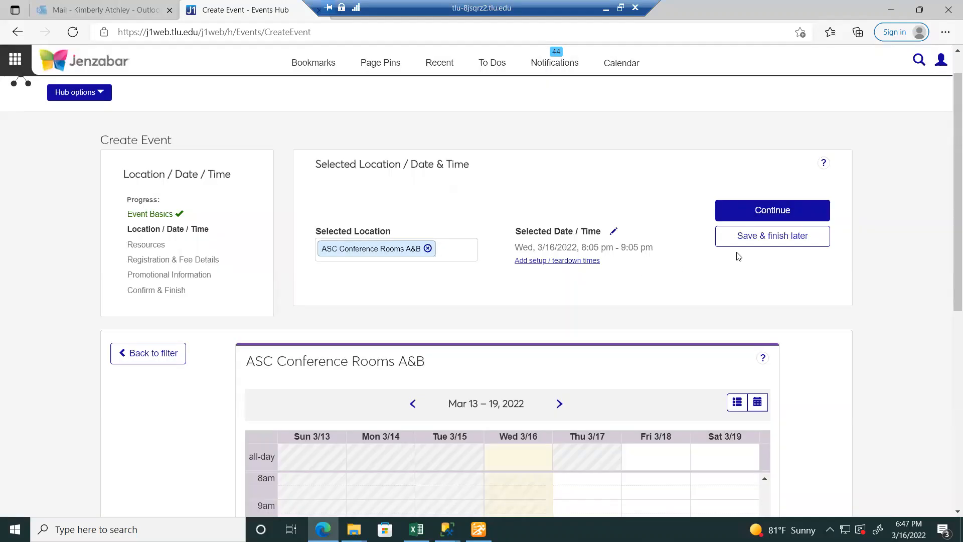
drag(957, 254, 948, 389)
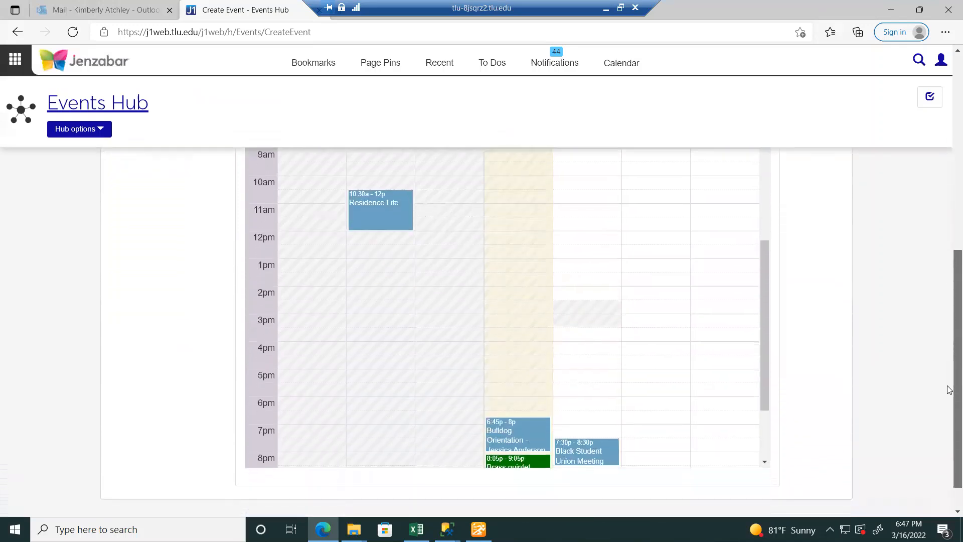
drag(761, 308, 774, 363)
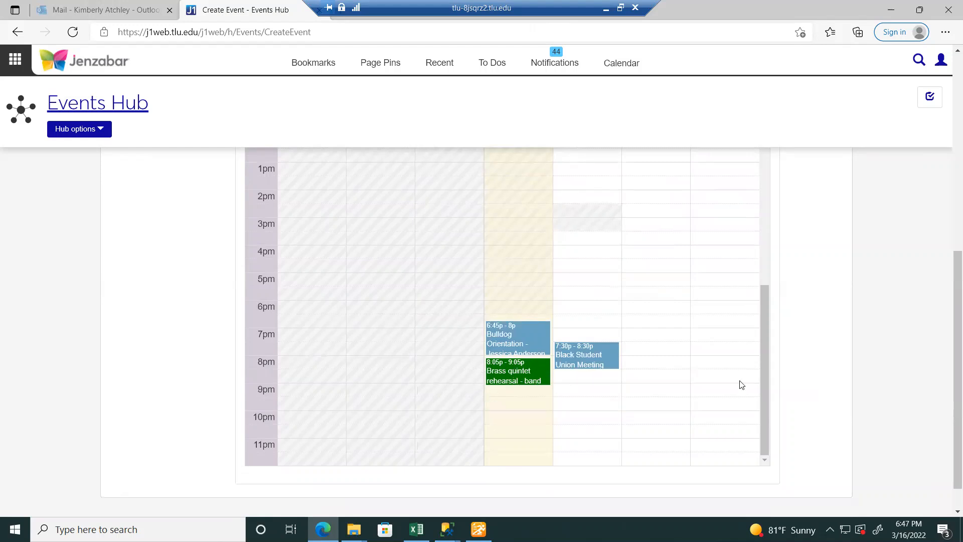
drag(950, 312, 949, 129)
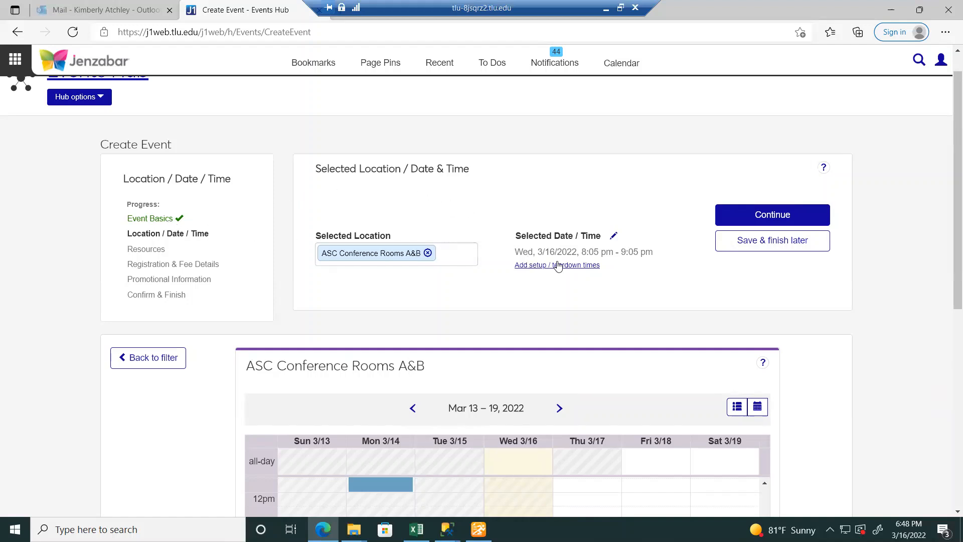
- Save the Brass quintet rehearsal with Save & finish later and review its event page details and agenda
click(761, 244)
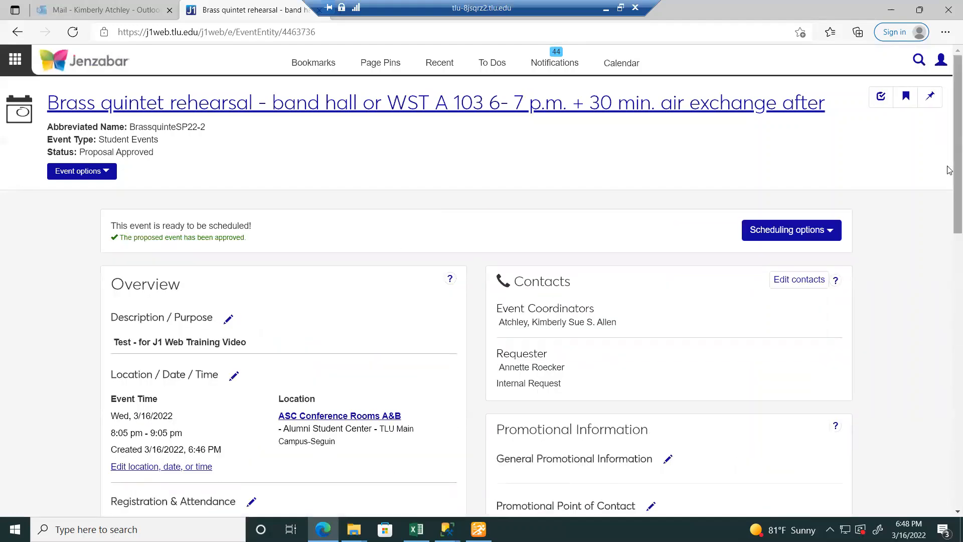
scroll(949, 190, down, 3)
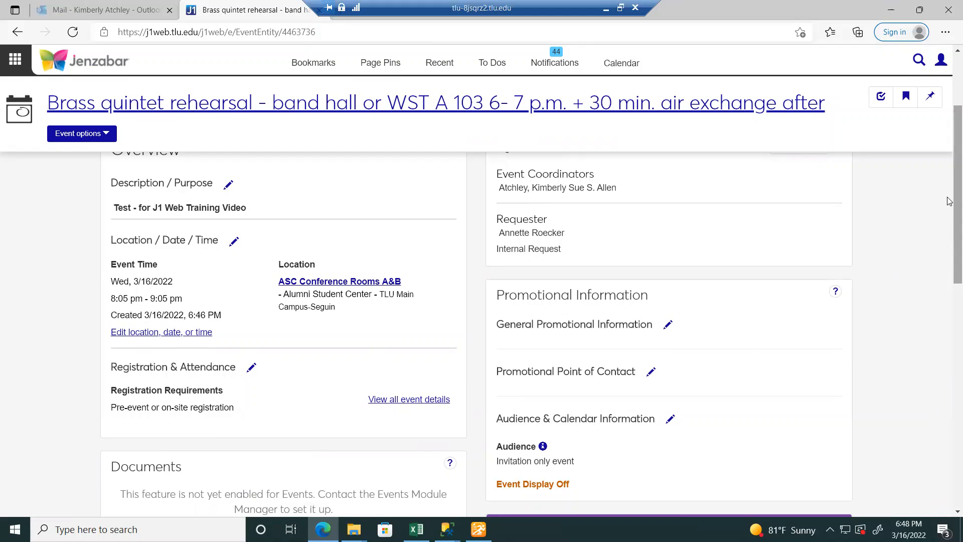
drag(950, 201, 949, 169)
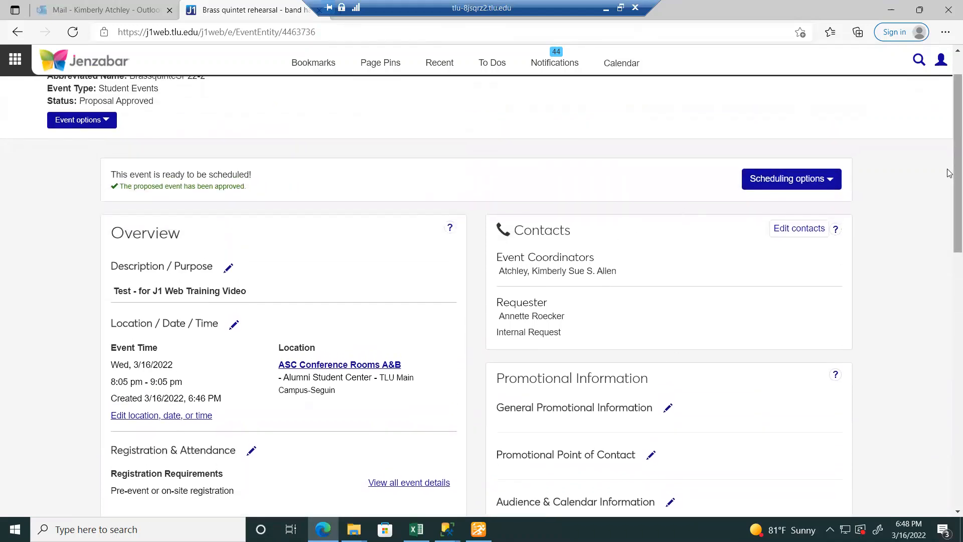
drag(949, 174, 950, 222)
scroll(752, 211, down, 2)
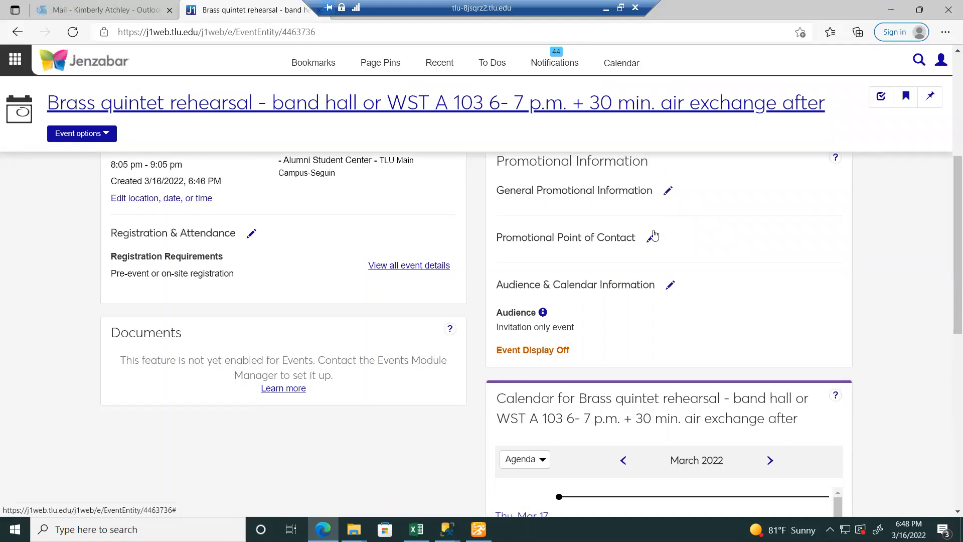
drag(950, 235, 950, 335)
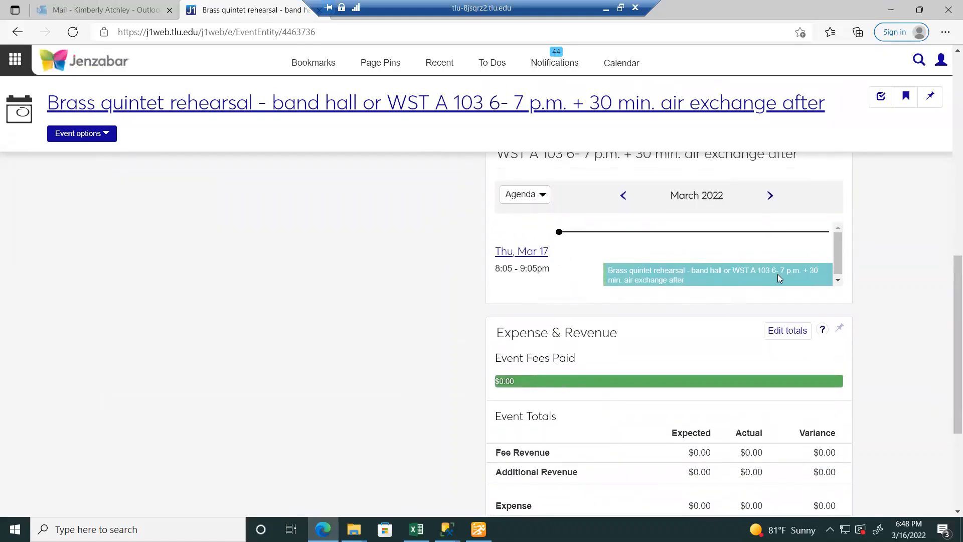
drag(950, 317, 950, 82)
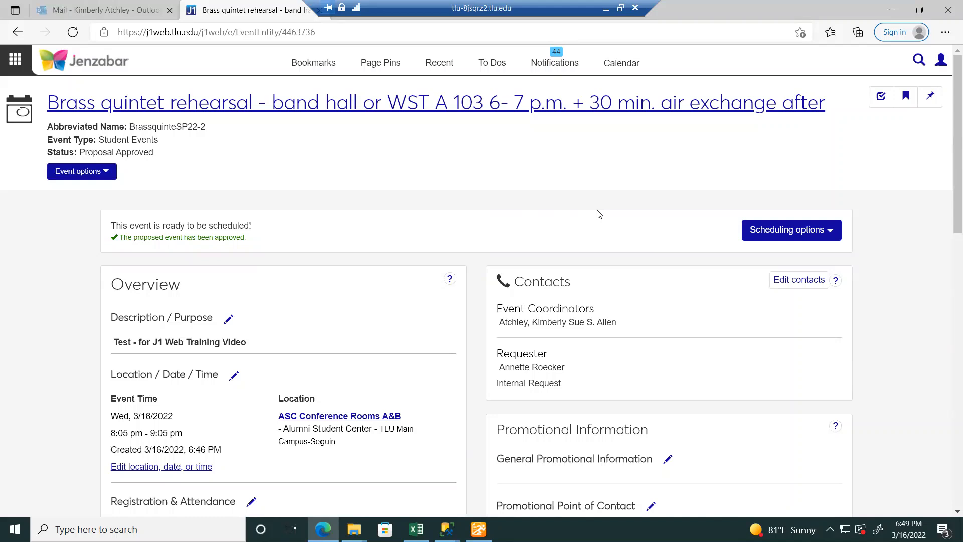
- Choose Schedule this event from Scheduling options for the Brass quintet rehearsal
click(783, 239)
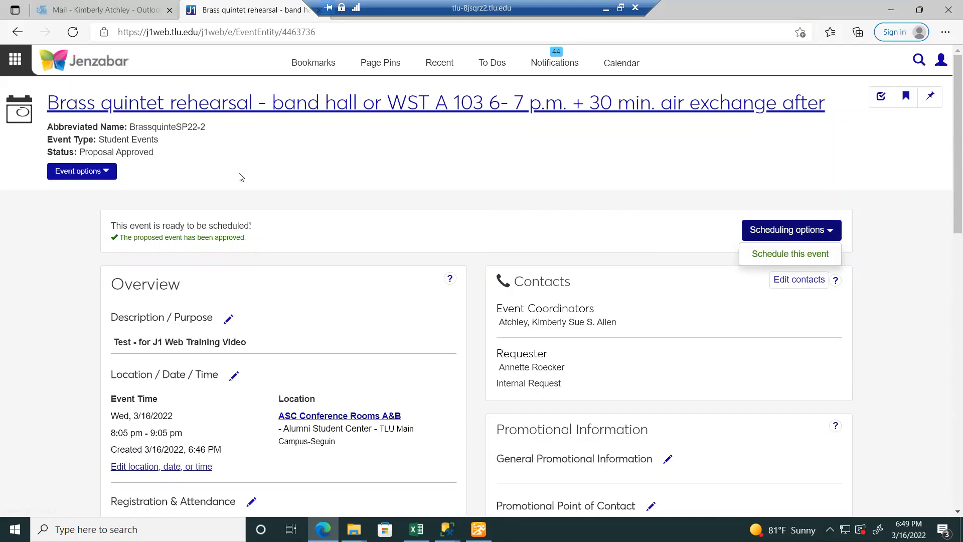
click(105, 172)
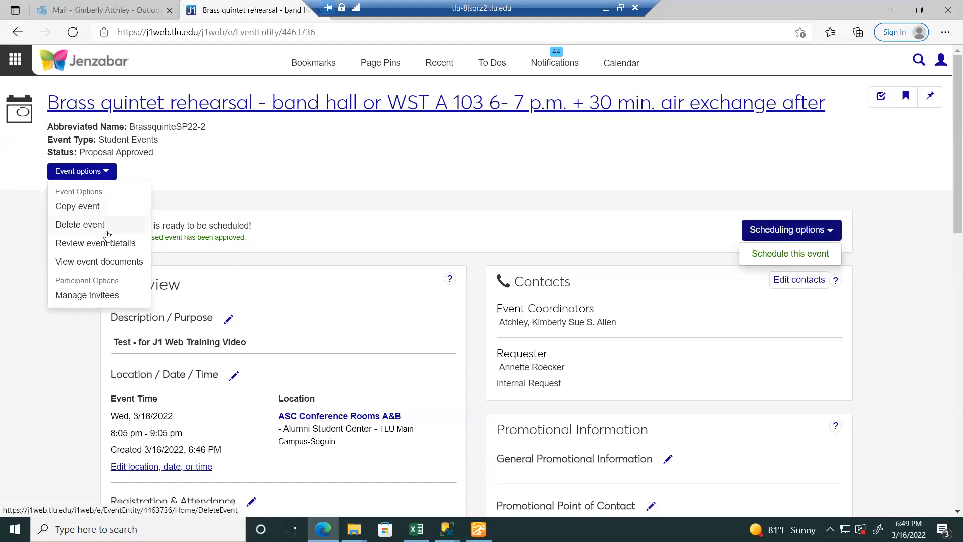
click(105, 174)
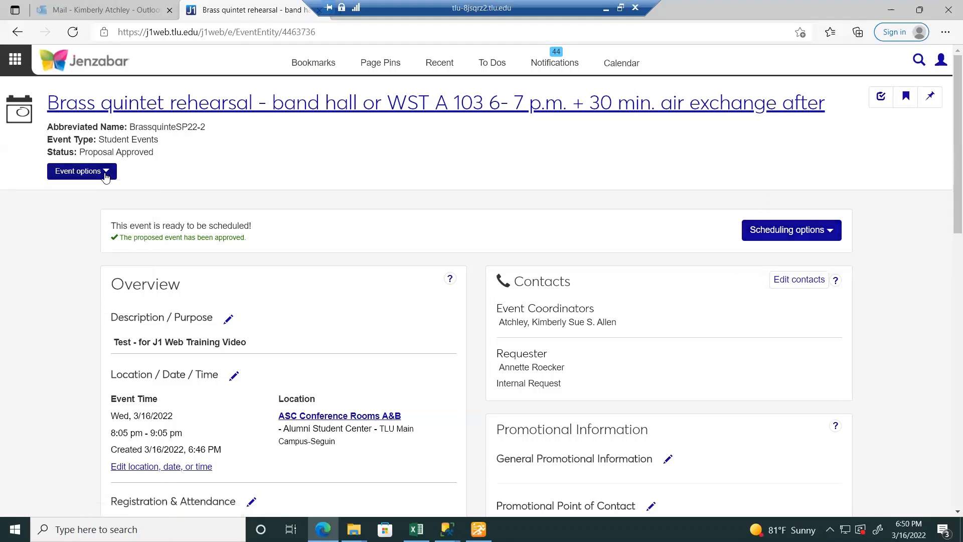
click(786, 240)
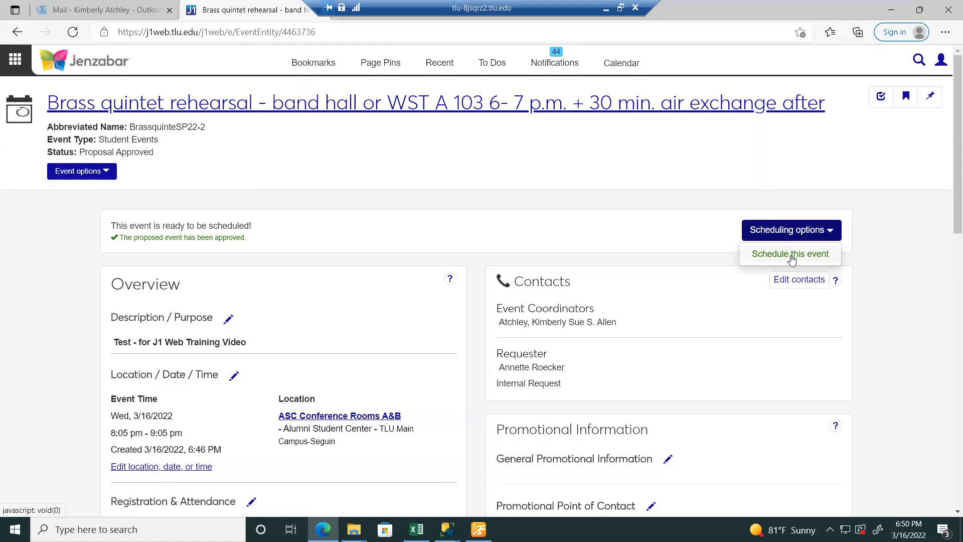
click(791, 256)
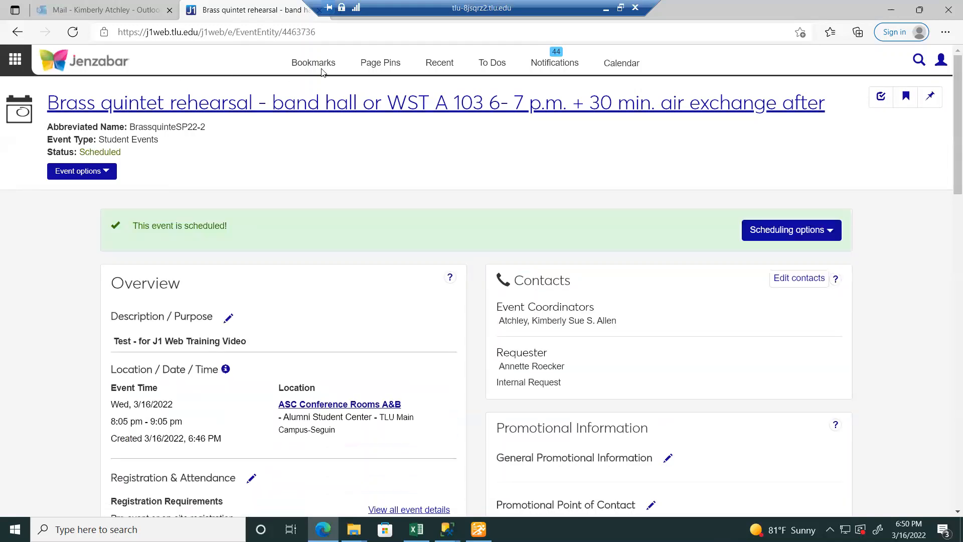
click(380, 62)
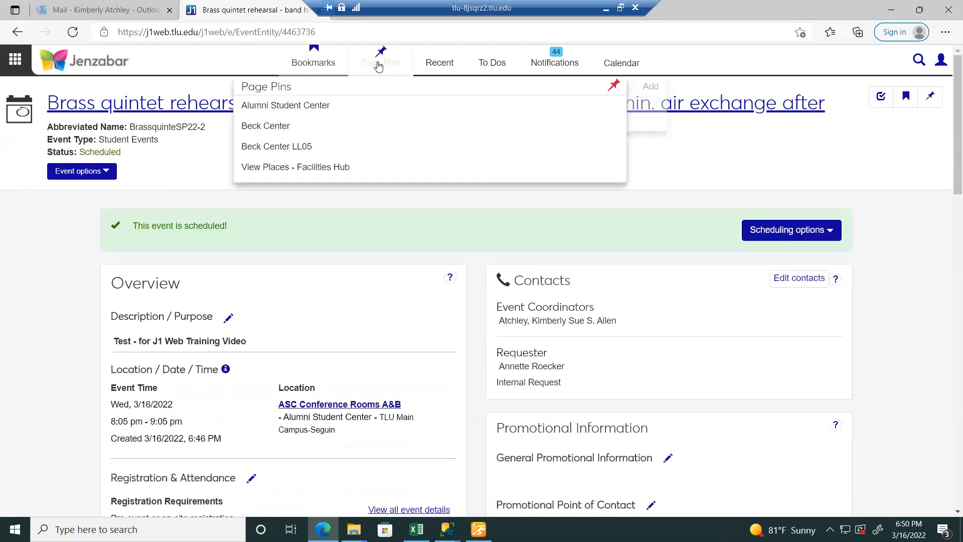
- Open the Alumni Student Center place page and scroll through its details
click(345, 115)
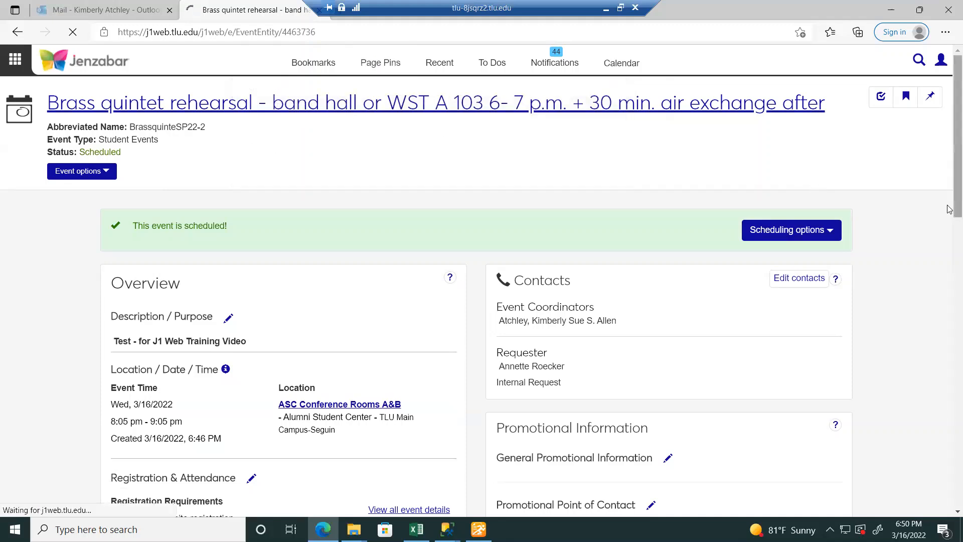
scroll(948, 279, down, 5)
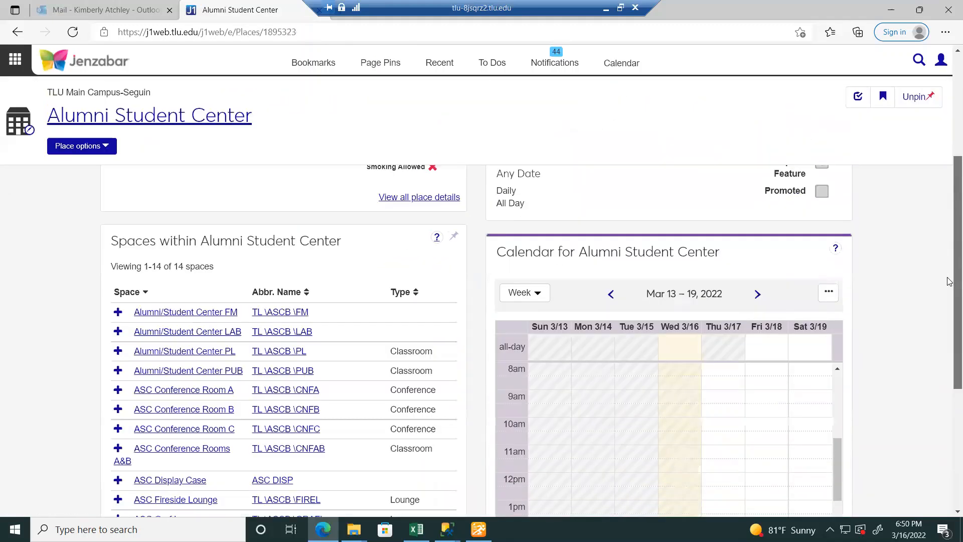
drag(838, 364, 849, 429)
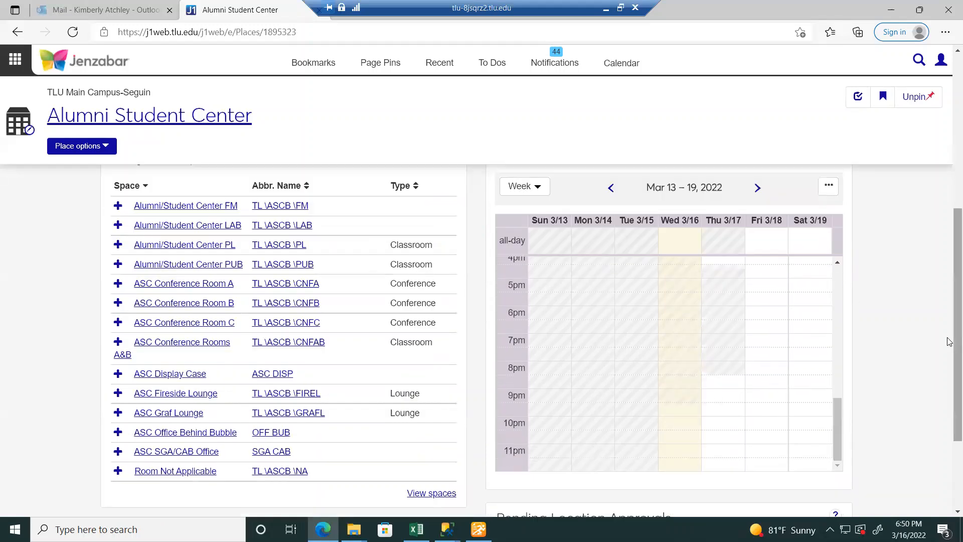
mouse_move(950, 344)
mouse_down()
mouse_move(950, 384)
mouse_move(946, 360)
mouse_up()
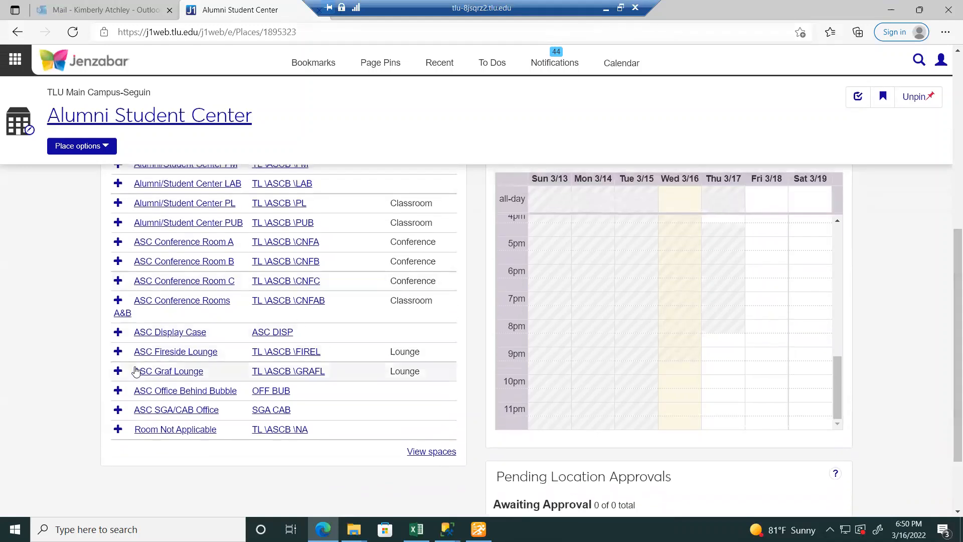
- View the ASC Conference Rooms A&B space page, then go back to the Brass quintet rehearsal event
click(161, 304)
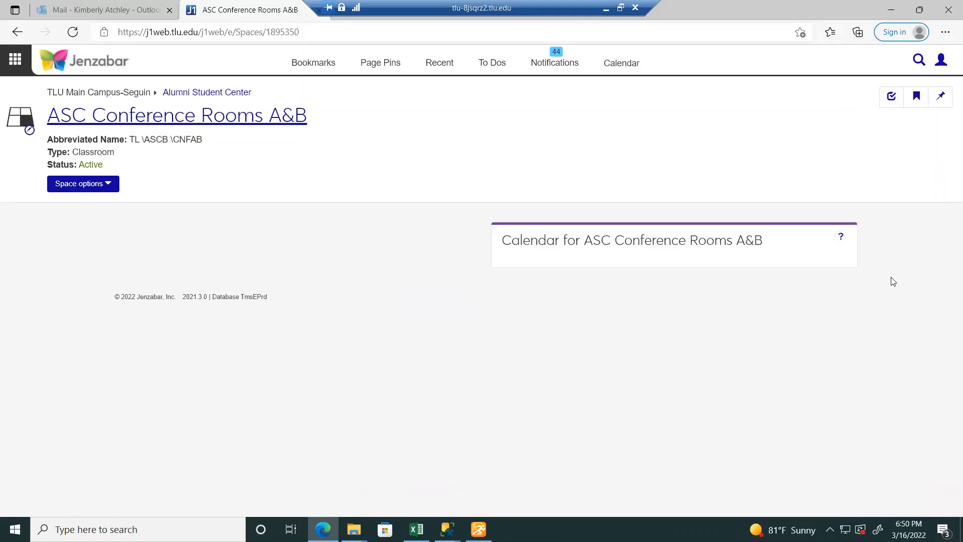
drag(948, 236, 949, 408)
drag(837, 378, 837, 460)
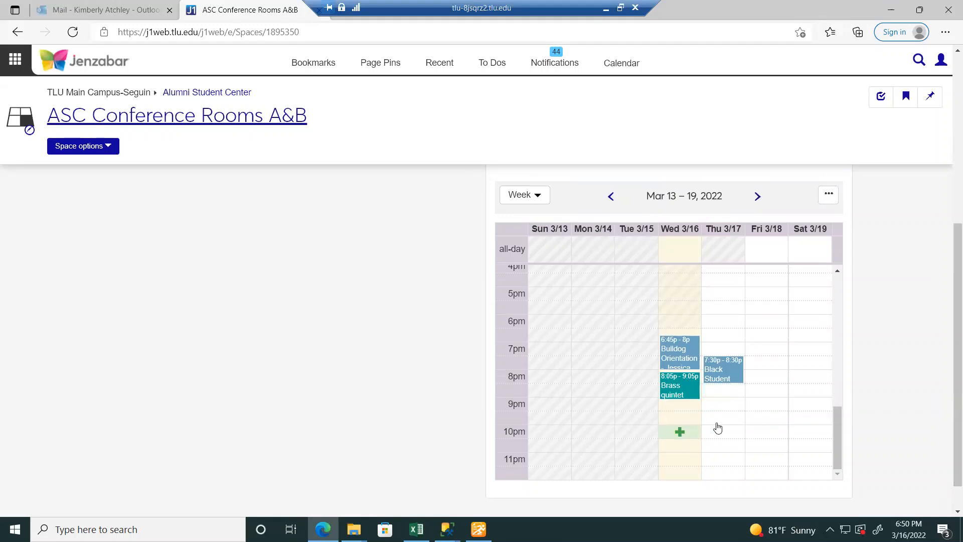
drag(953, 244, 950, 58)
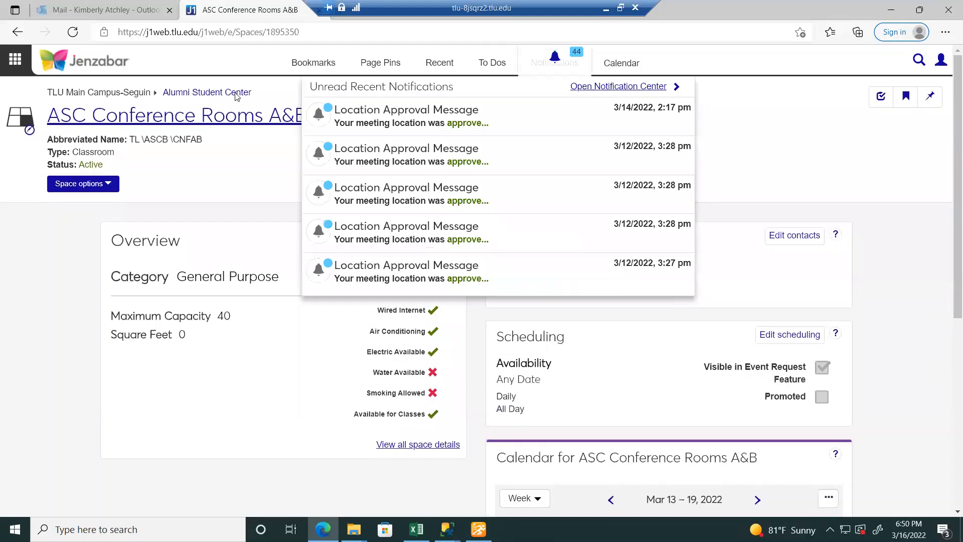
click(16, 59)
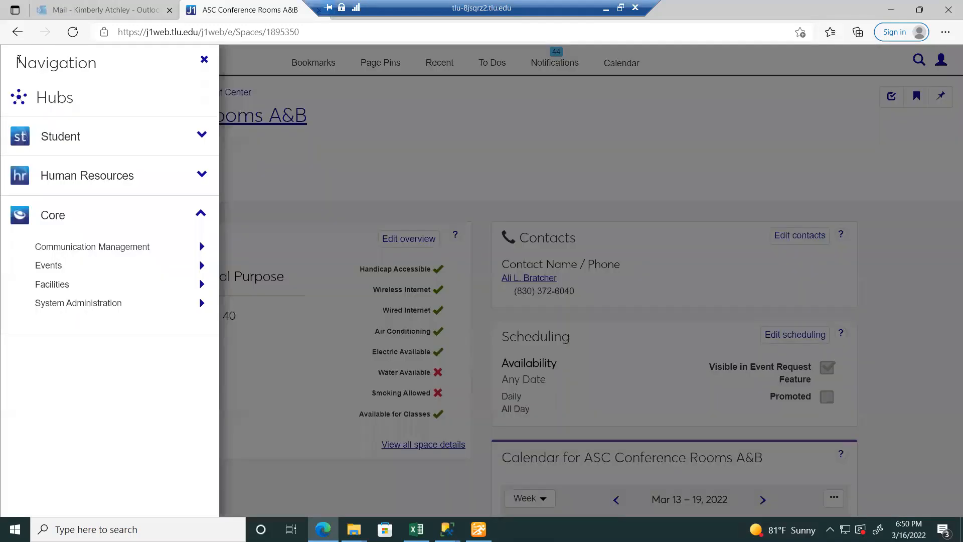
mouse_move(105, 269)
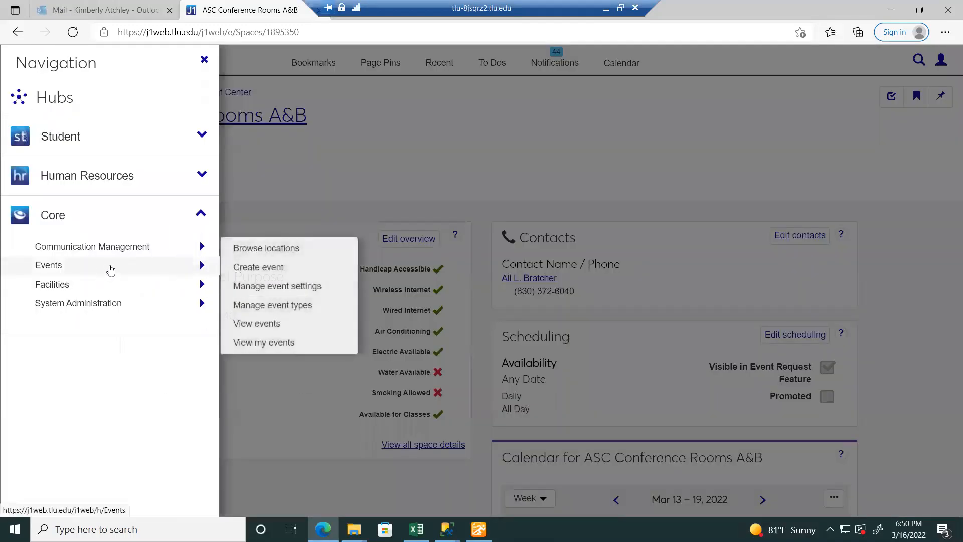
click(17, 36)
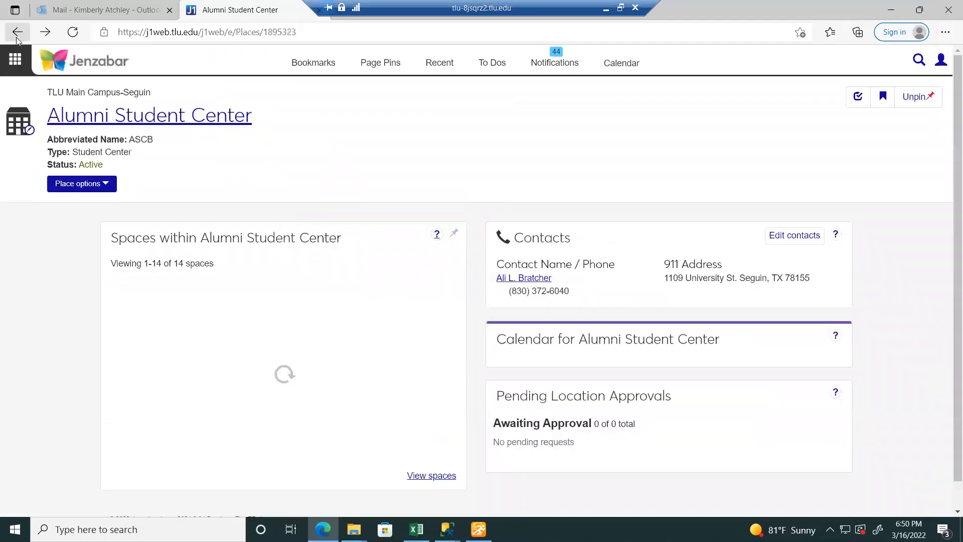
click(17, 34)
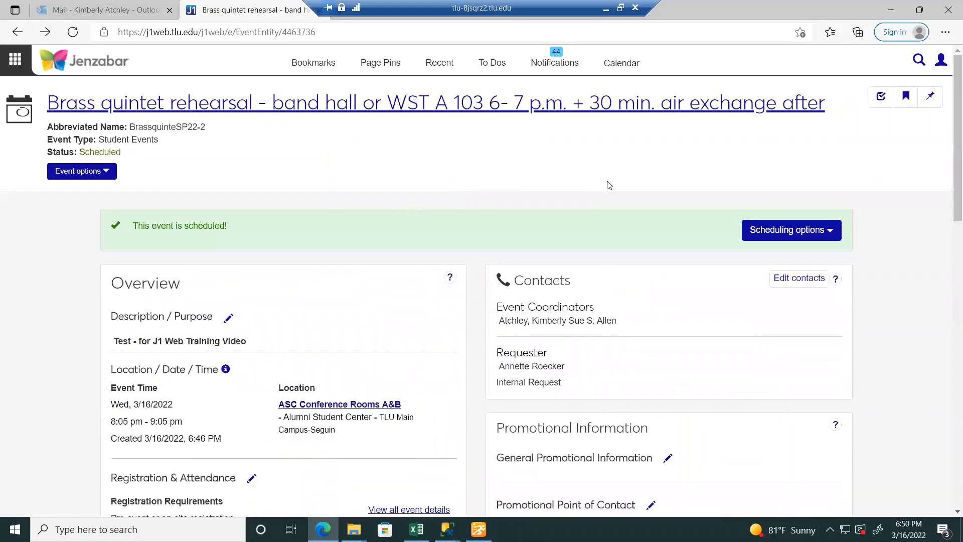
- Cancel the Brass quintet rehearsal via Scheduling options > Cancel this event
drag(950, 188, 946, 168)
click(787, 236)
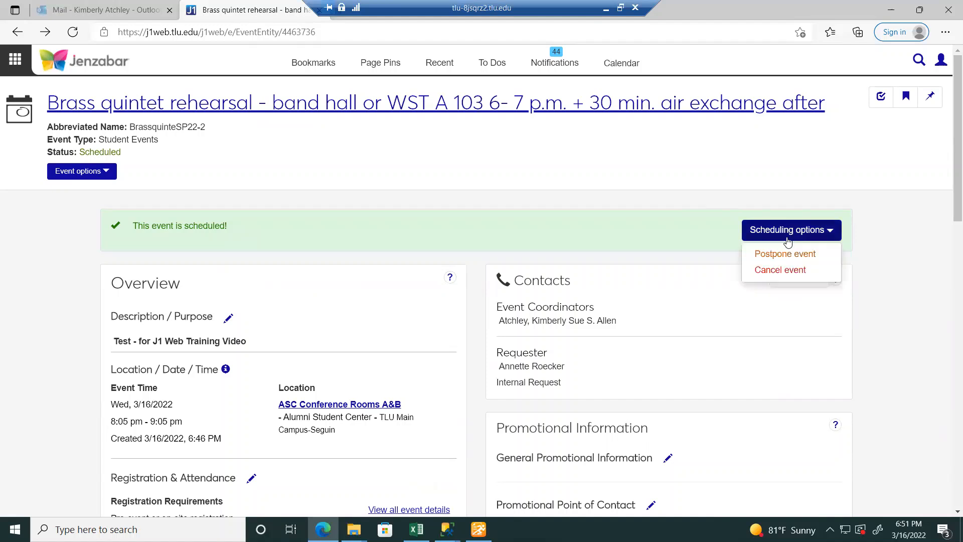
click(802, 271)
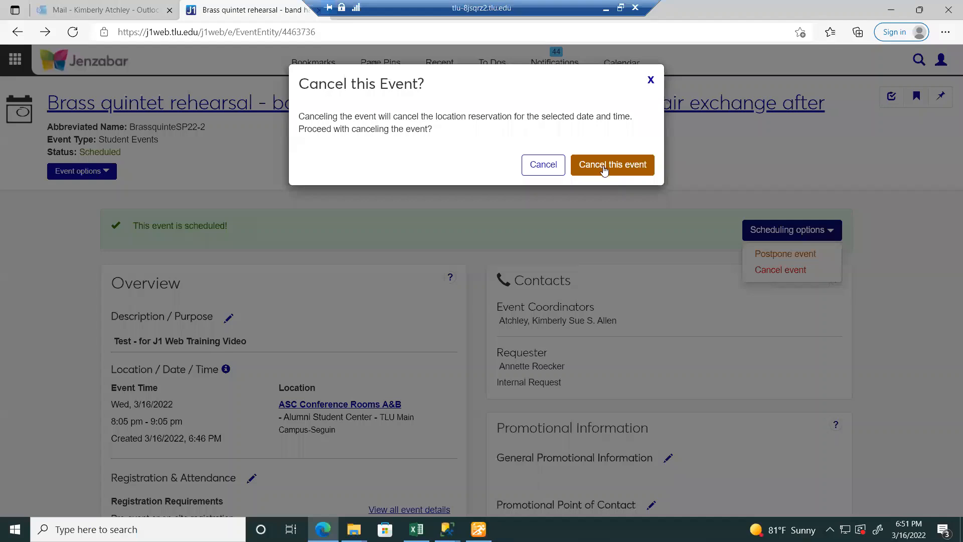
click(606, 166)
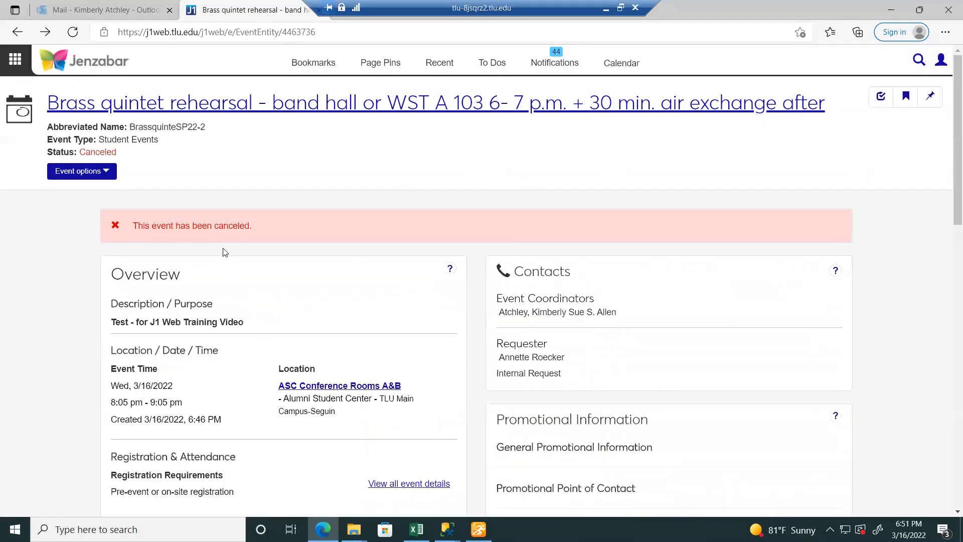
- Permanently delete the canceled event from Event options
click(106, 171)
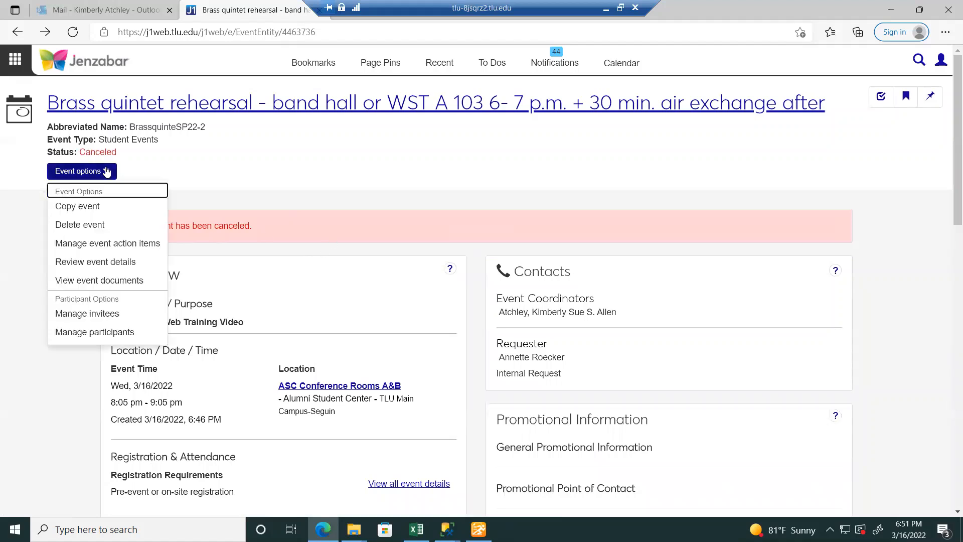
click(115, 230)
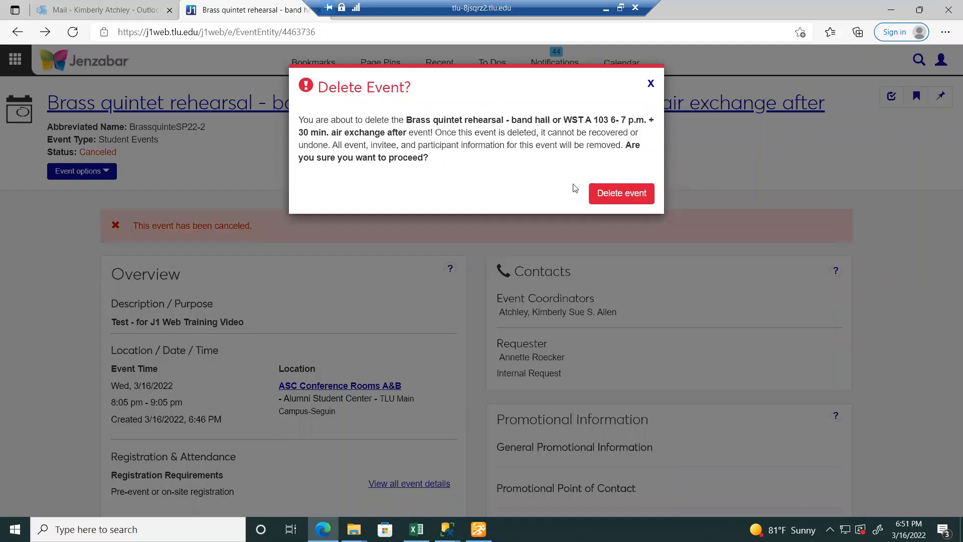
click(622, 193)
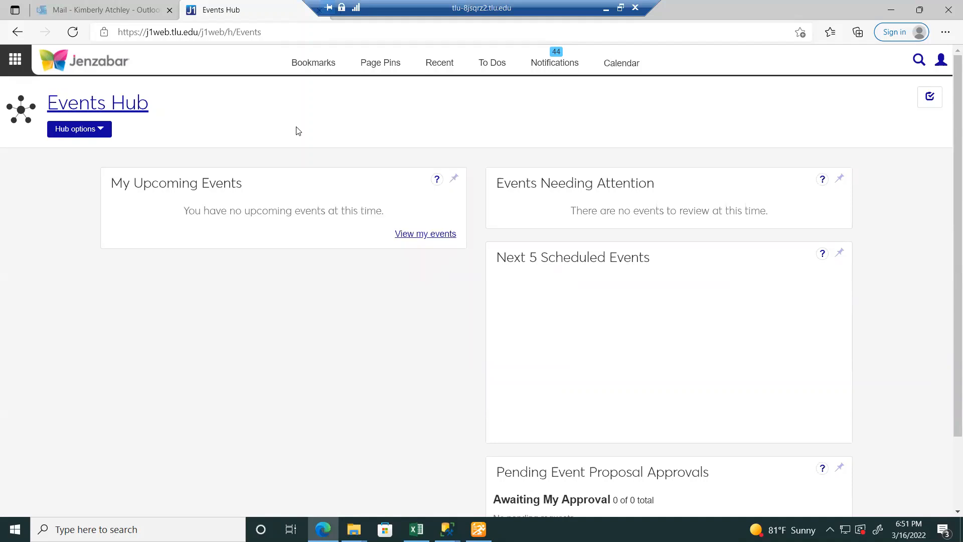
- Go to Core > Events > View events from the navigation menu
click(79, 129)
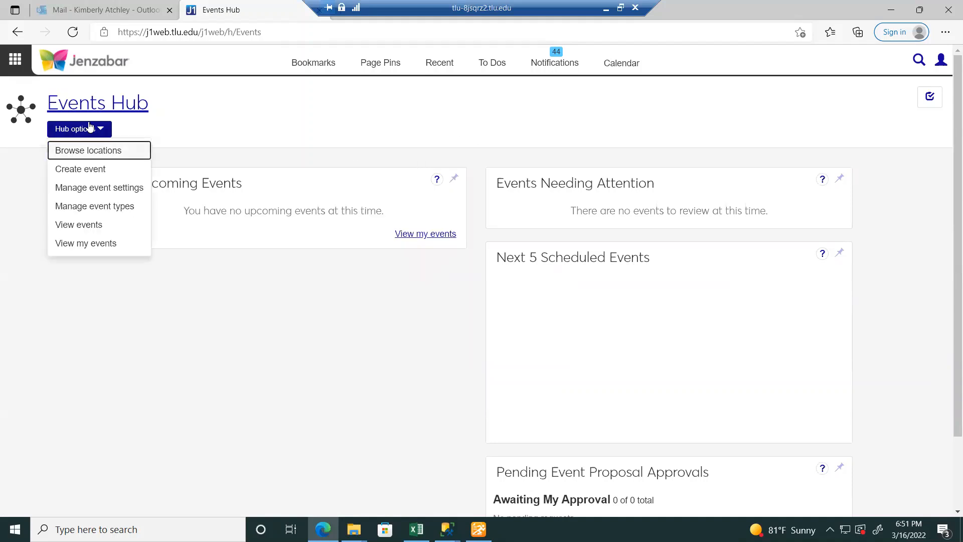
click(15, 59)
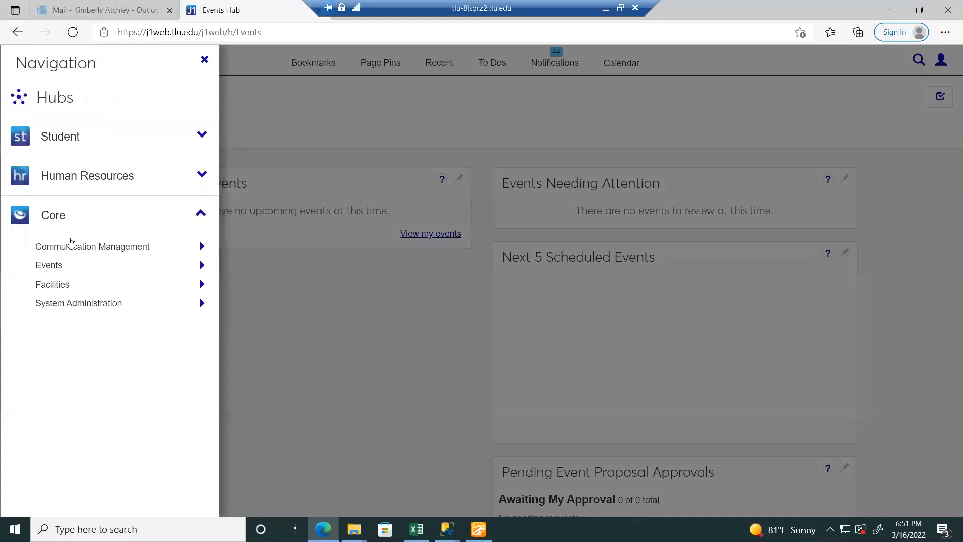
mouse_move(82, 266)
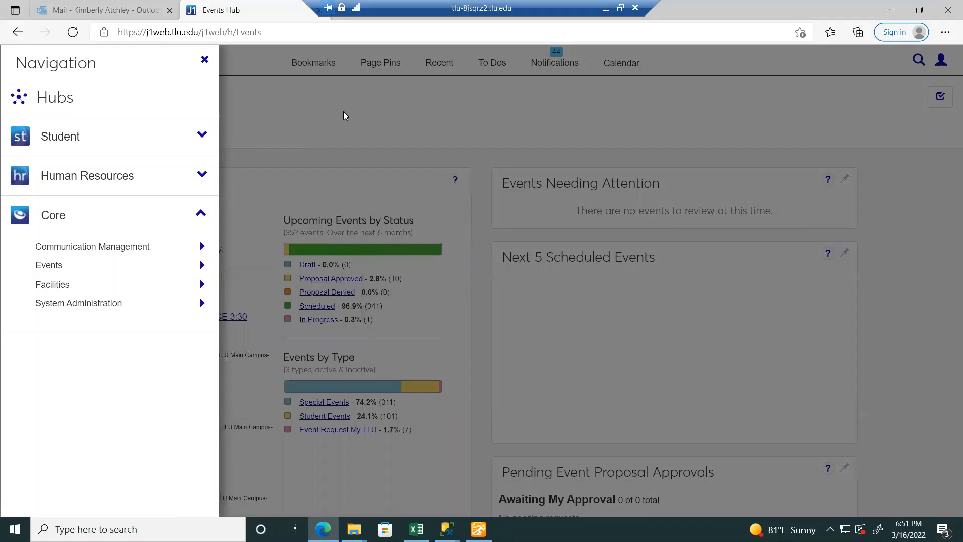
mouse_move(146, 271)
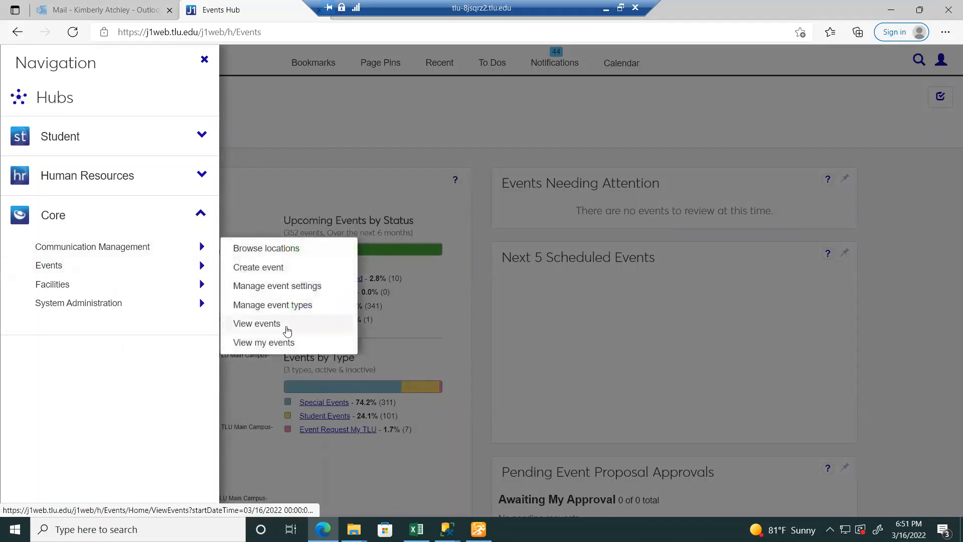
click(287, 330)
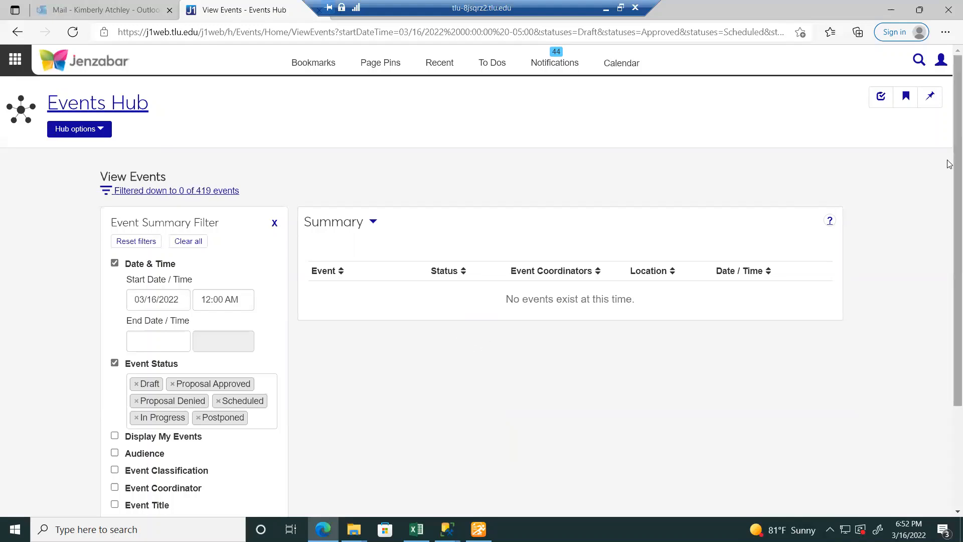
- Scroll through the 295 of 419 events listed from 03/16/2022
scroll(944, 226, down, 4)
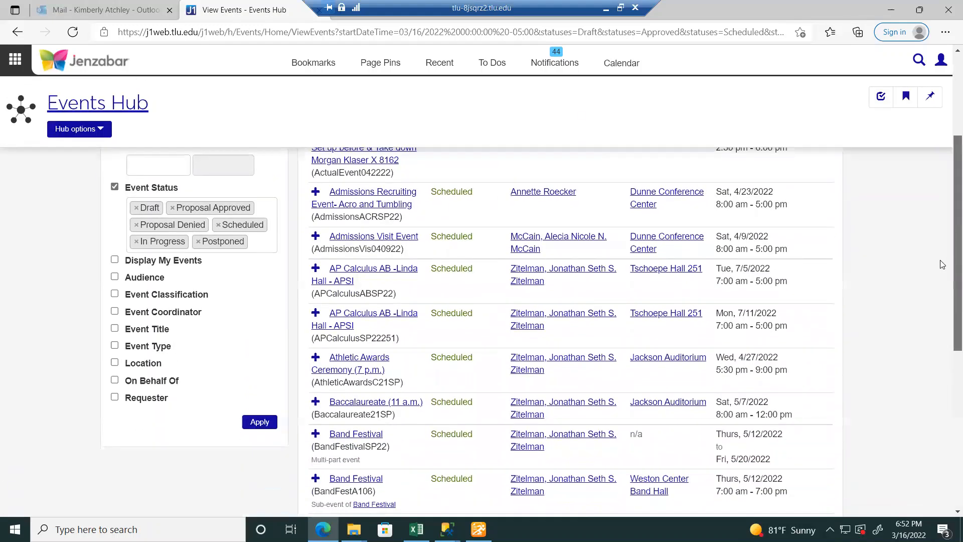
scroll(943, 265, down, 2)
scroll(938, 225, up, 2)
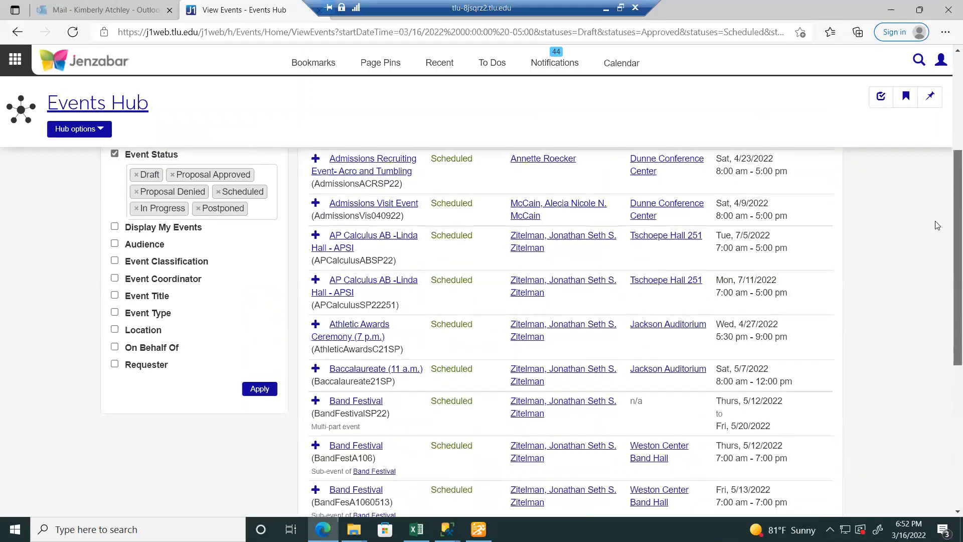
scroll(938, 225, up, 4)
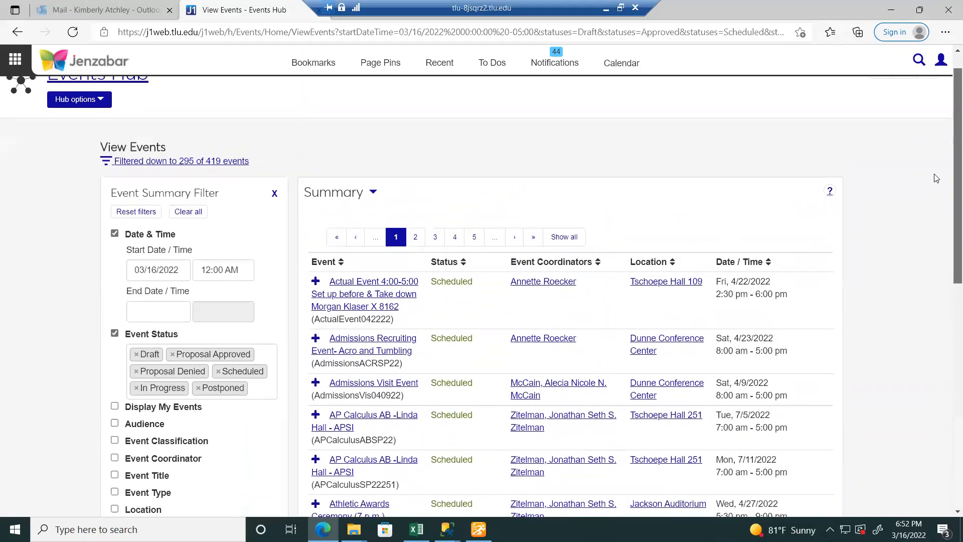
scroll(937, 195, down, 2)
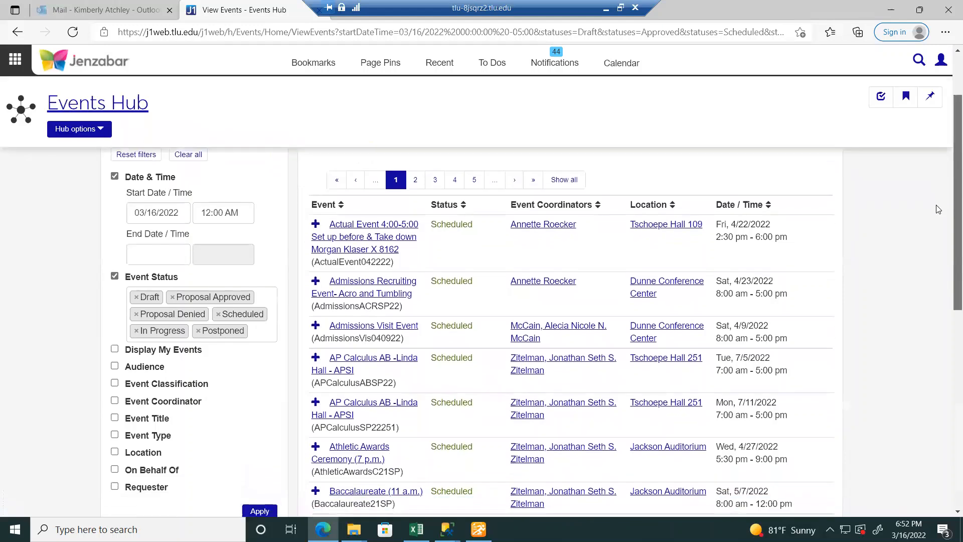
scroll(938, 209, down, 2)
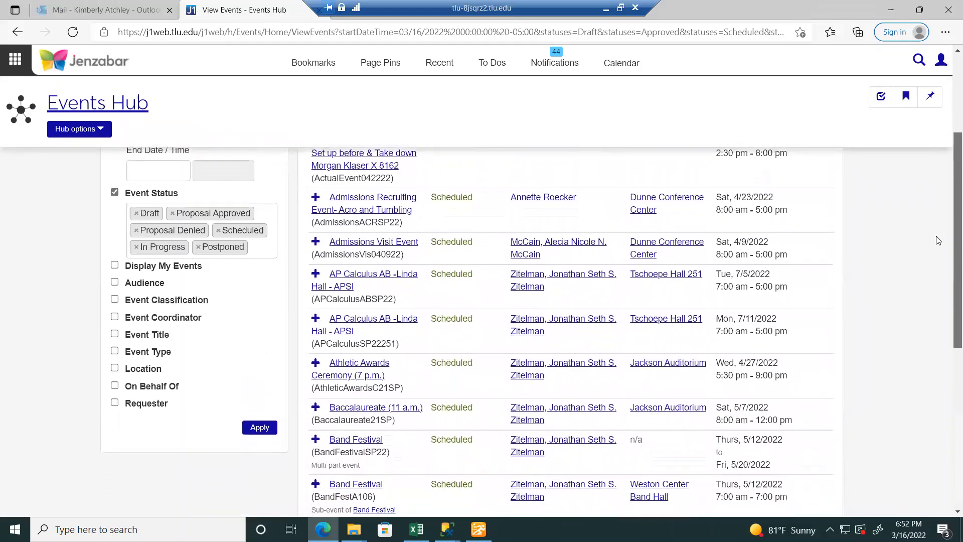
scroll(938, 235, up, 2)
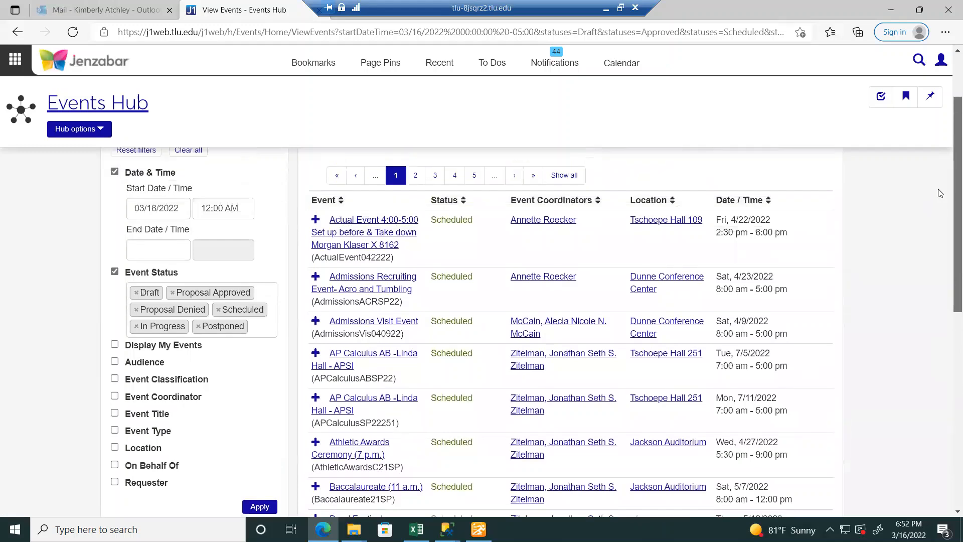
scroll(939, 192, up, 2)
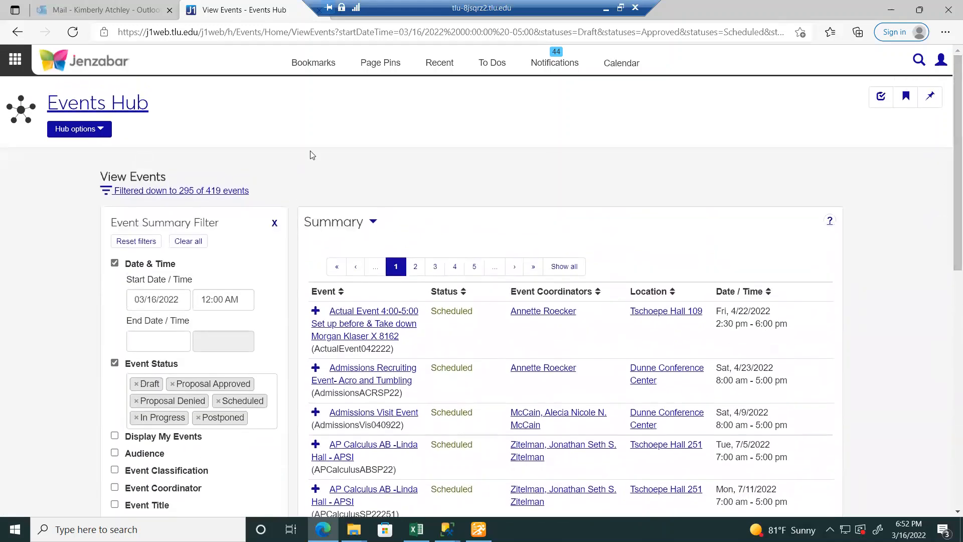
click(22, 63)
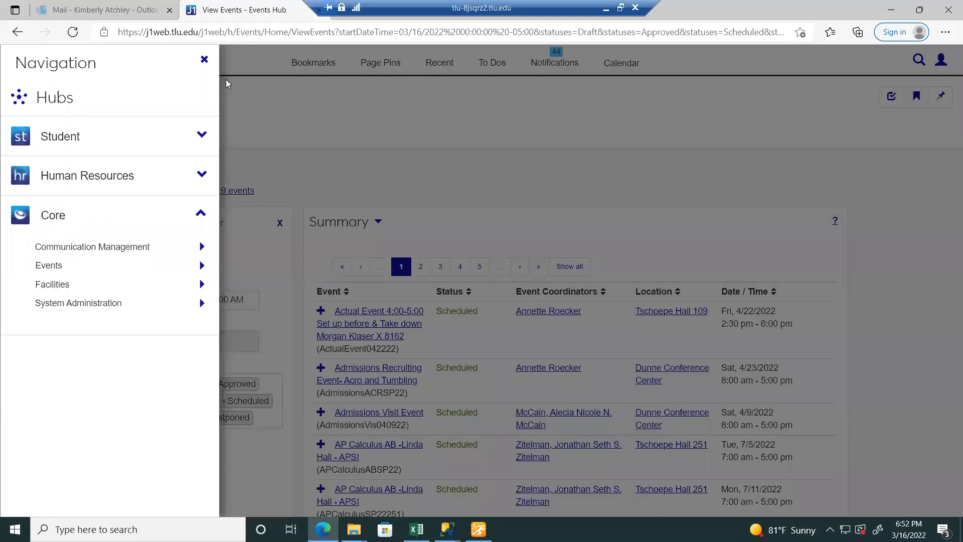
- Open the ASC Conference Rooms A&B space via Facilities > View places > Alumni Student Center
mouse_move(170, 283)
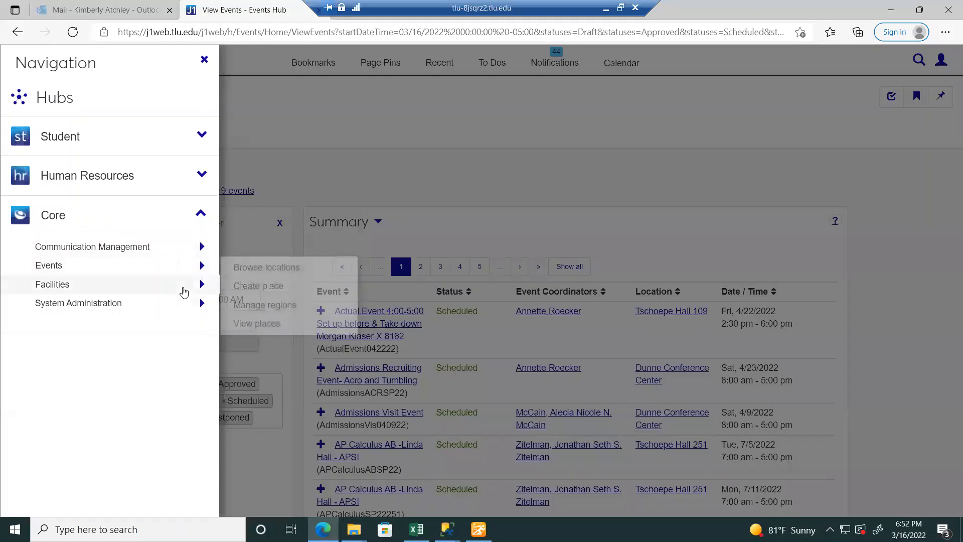
click(274, 326)
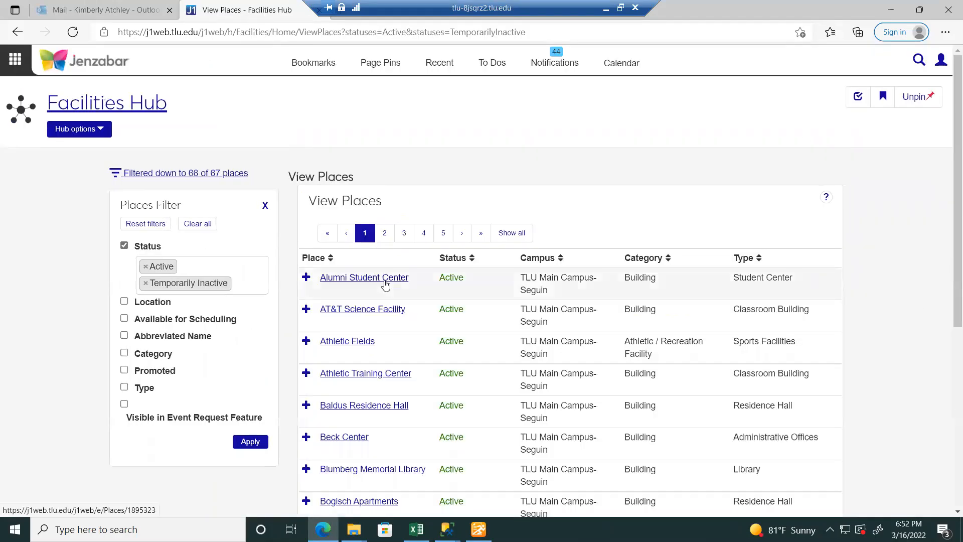
click(385, 284)
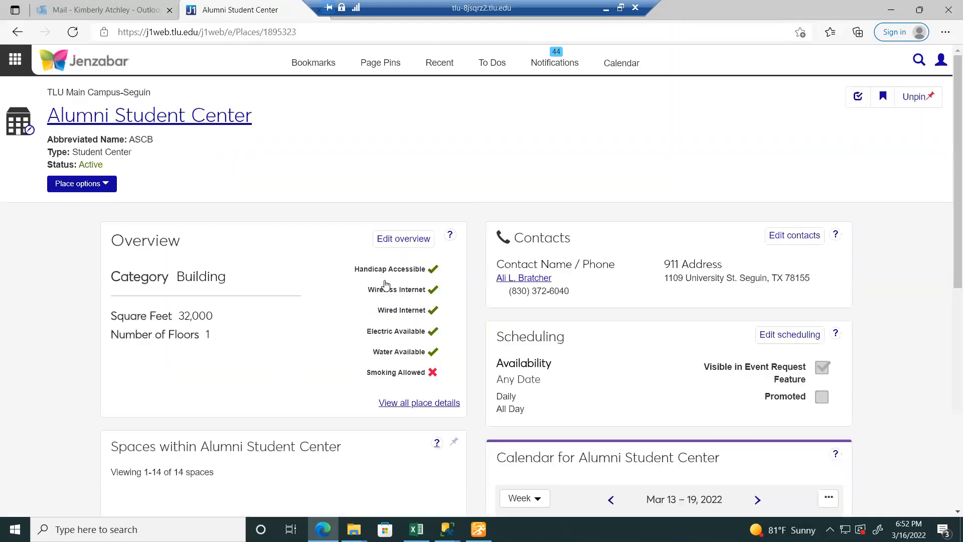
scroll(749, 297, down, 4)
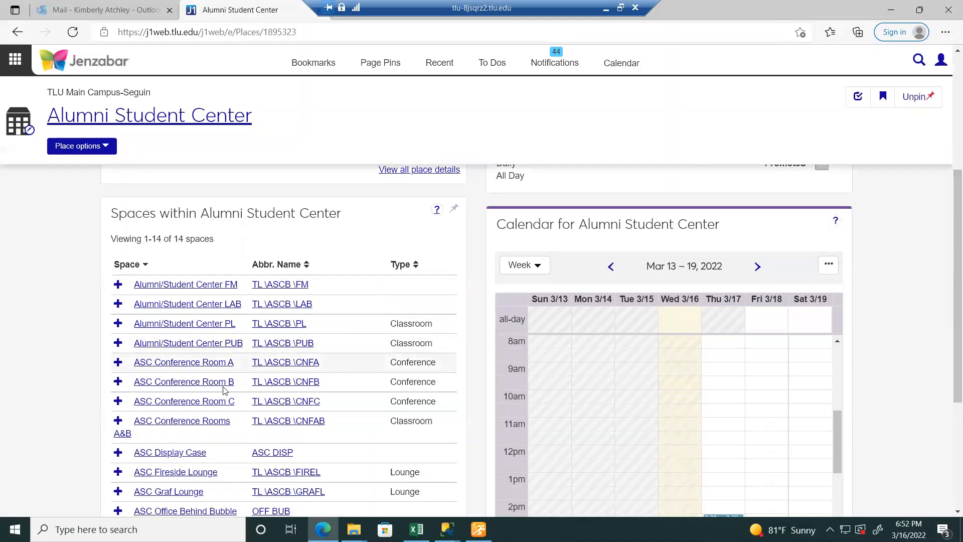
click(210, 424)
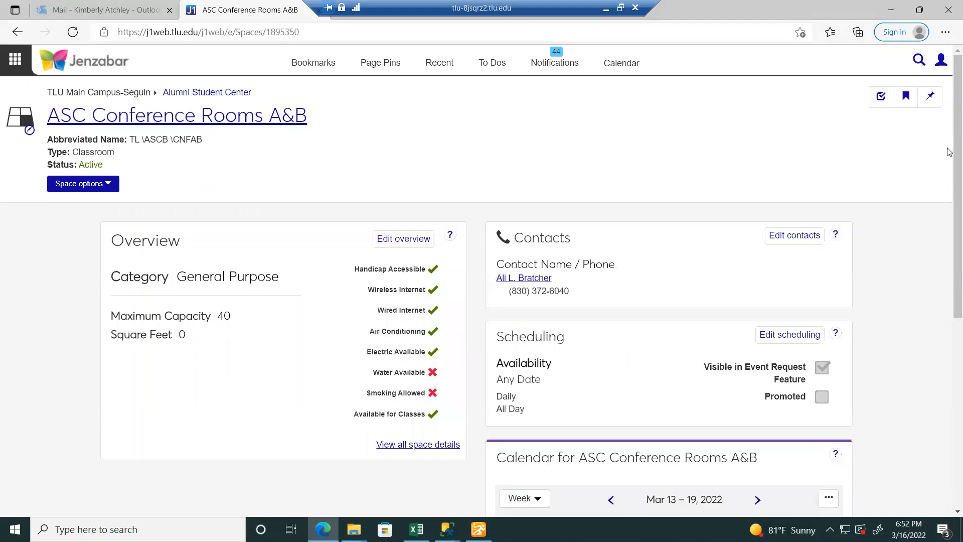
- Start a new event from the room's calendar with Create event
scroll(878, 251, down, 4)
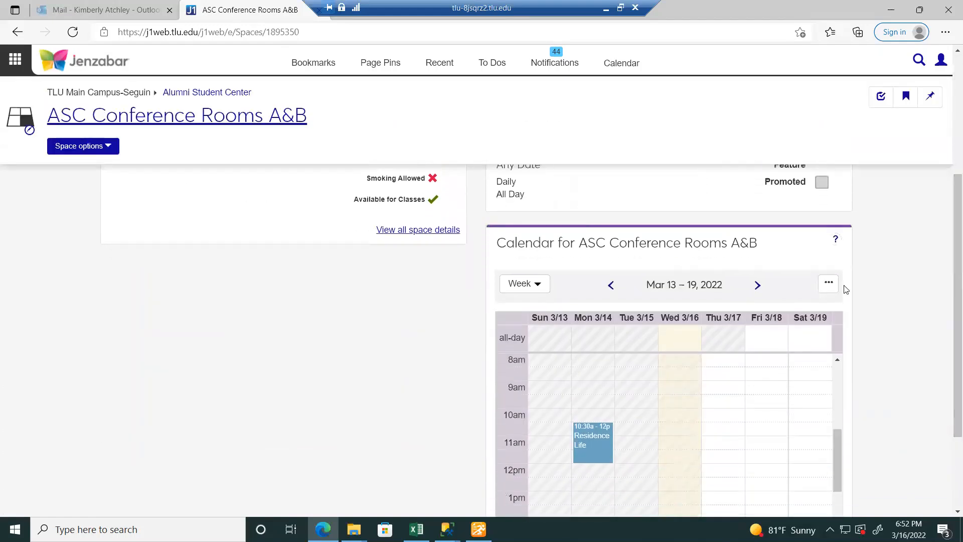
click(828, 283)
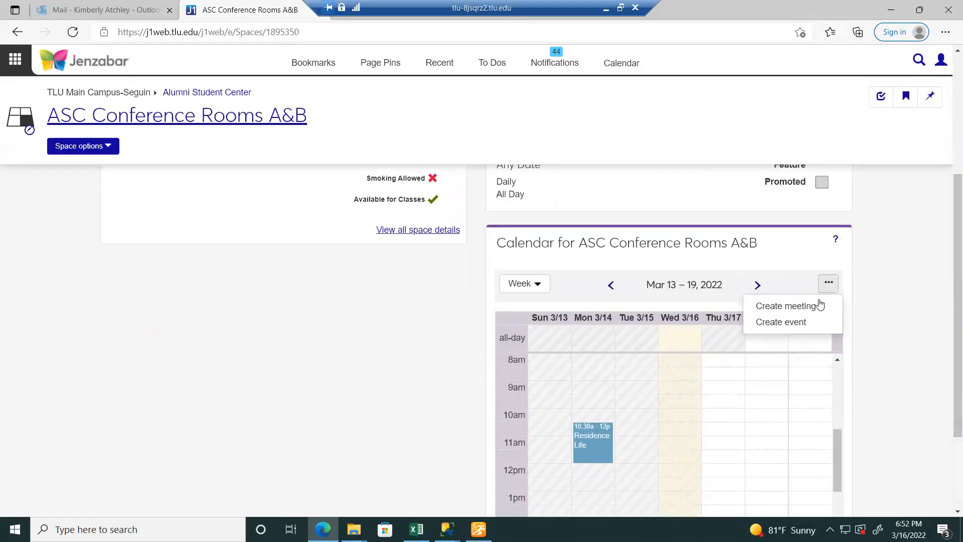
click(802, 323)
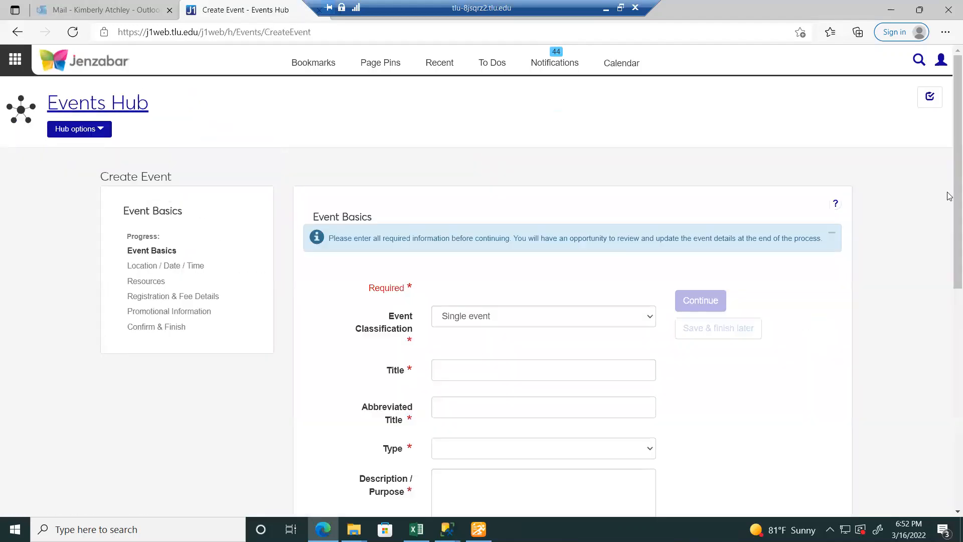
- Make it a Recurring event titled Bulldog Orientation, abbreviated BulldogOrientat4323
drag(950, 195, 950, 246)
click(640, 200)
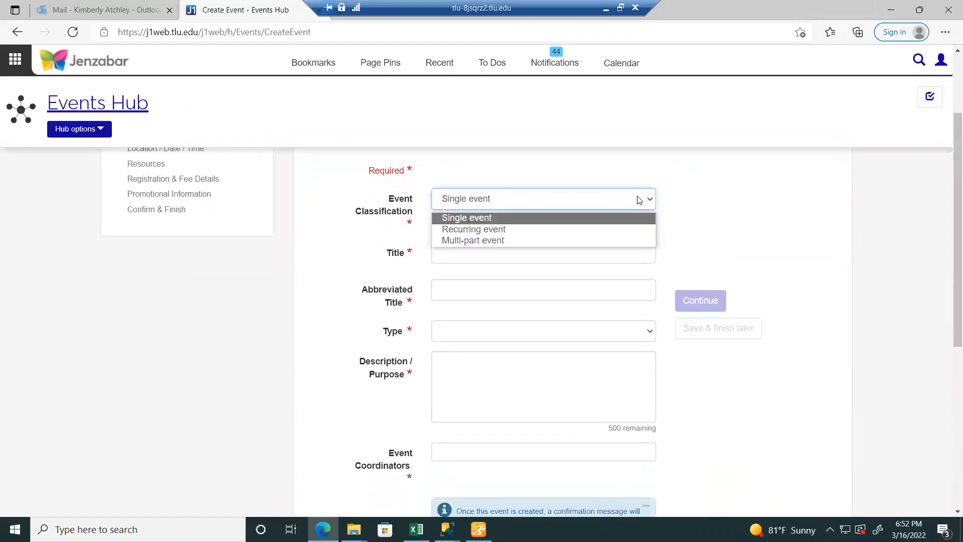
click(619, 229)
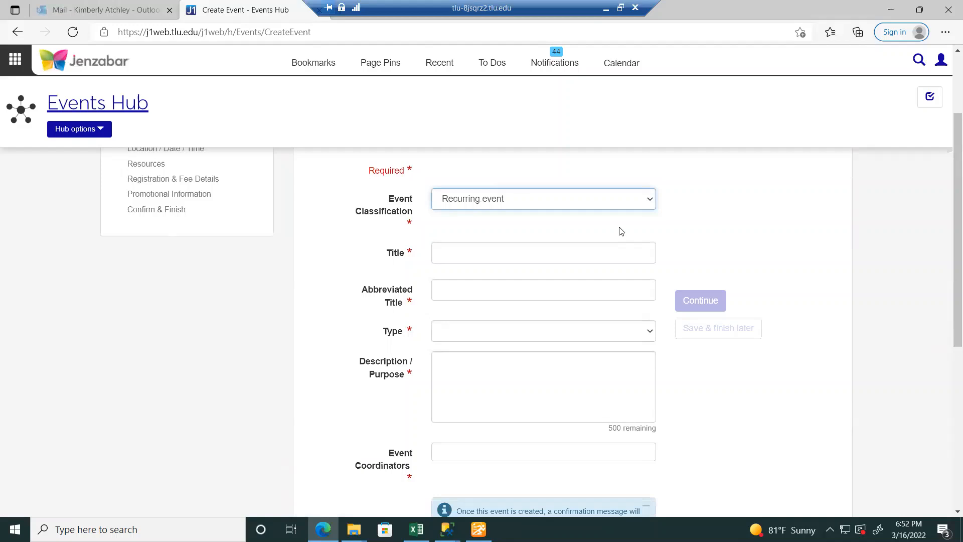
click(520, 258)
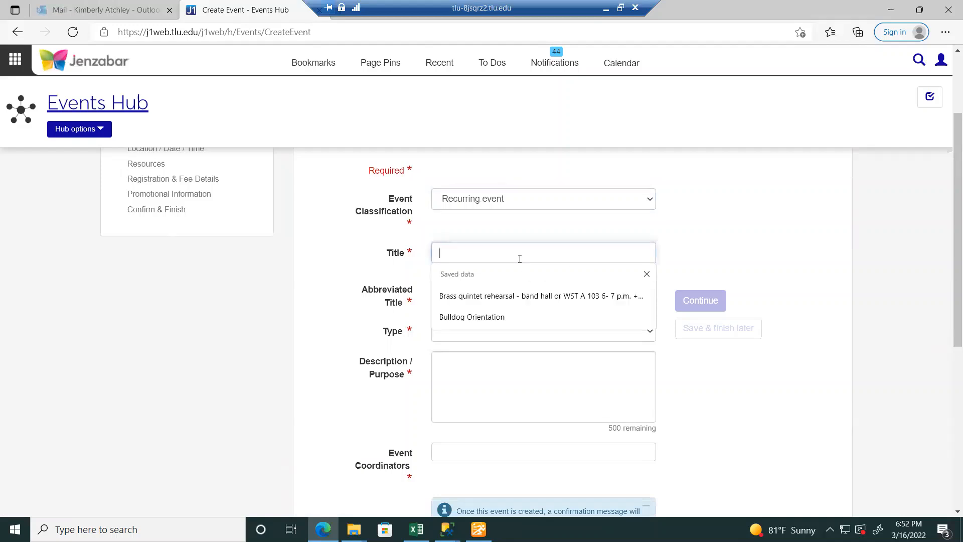
click(509, 319)
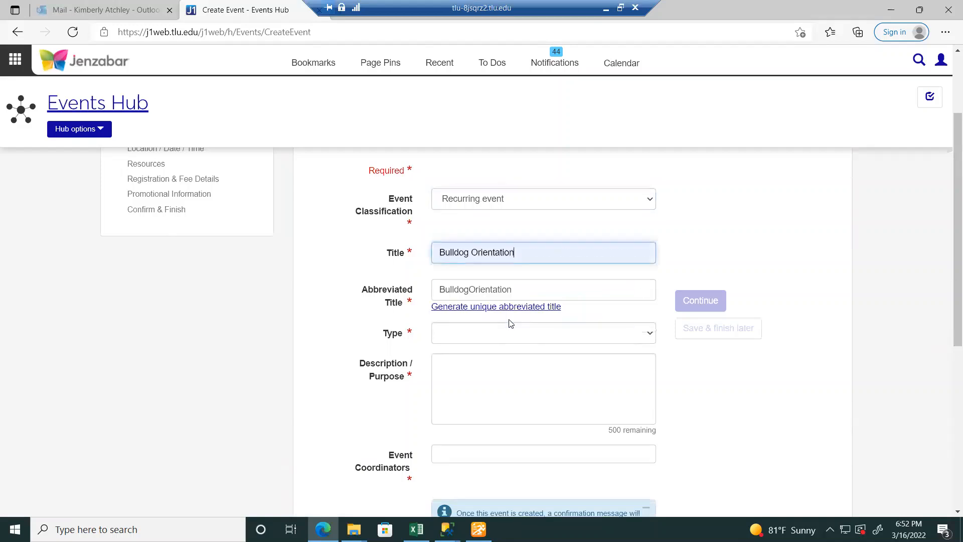
click(527, 289)
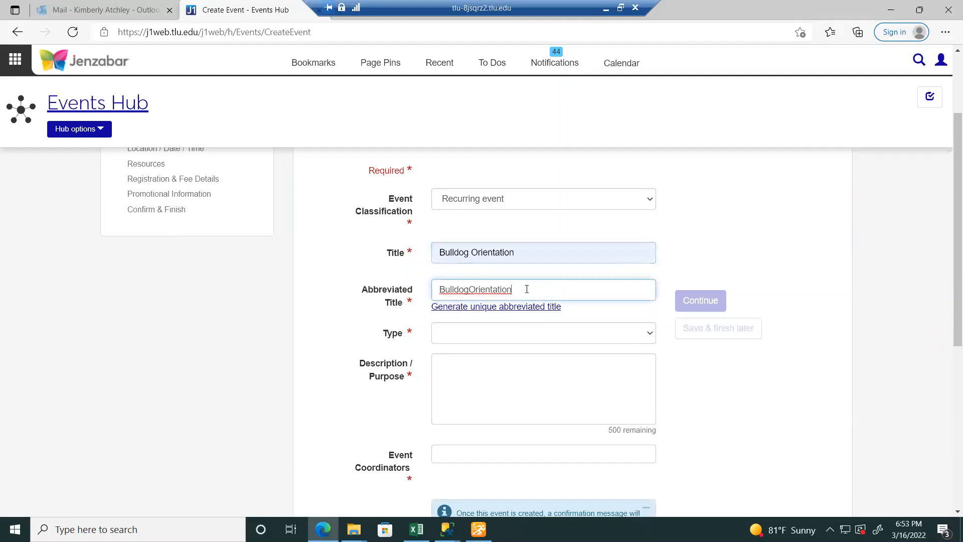
text(43)
key(BackSpace)
key(BackSpace)
key(BackSpace)
text(3)
- Set the type to Special Events and describe it as J1 web zoom training
click(647, 337)
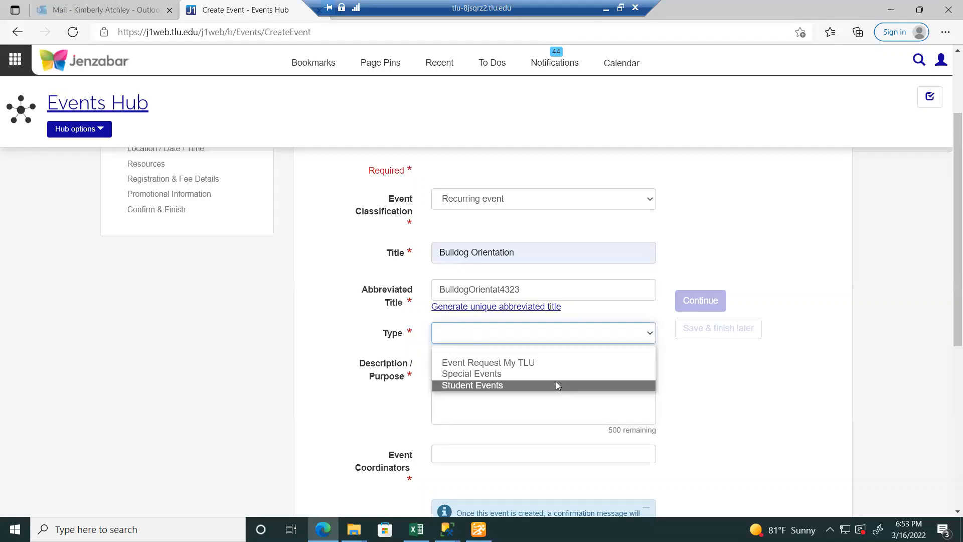
click(550, 375)
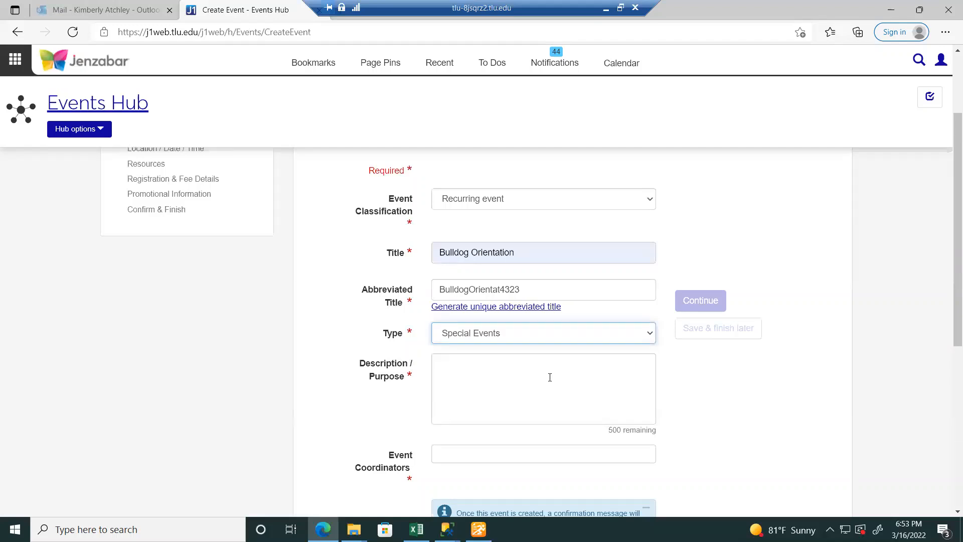
click(550, 377)
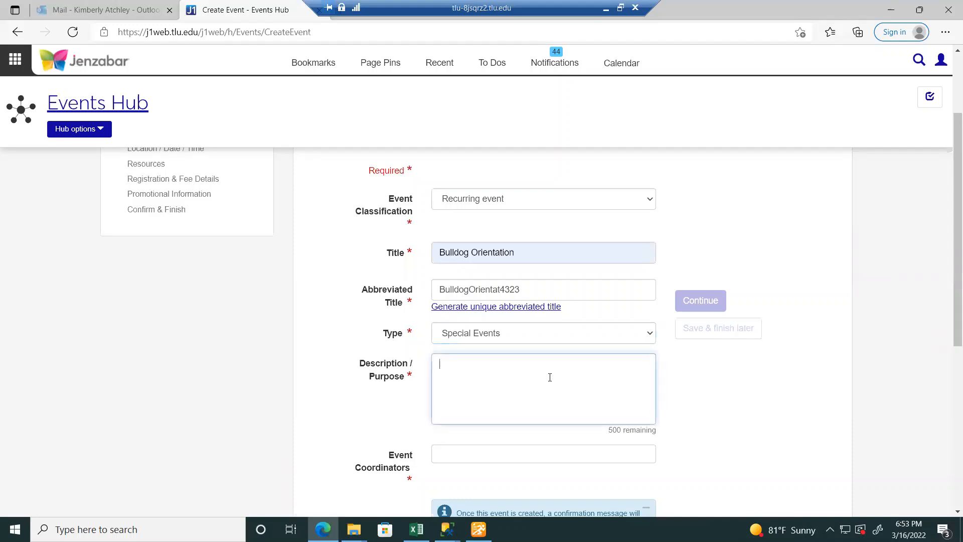
text(Th)
text(is a)
text( is for )
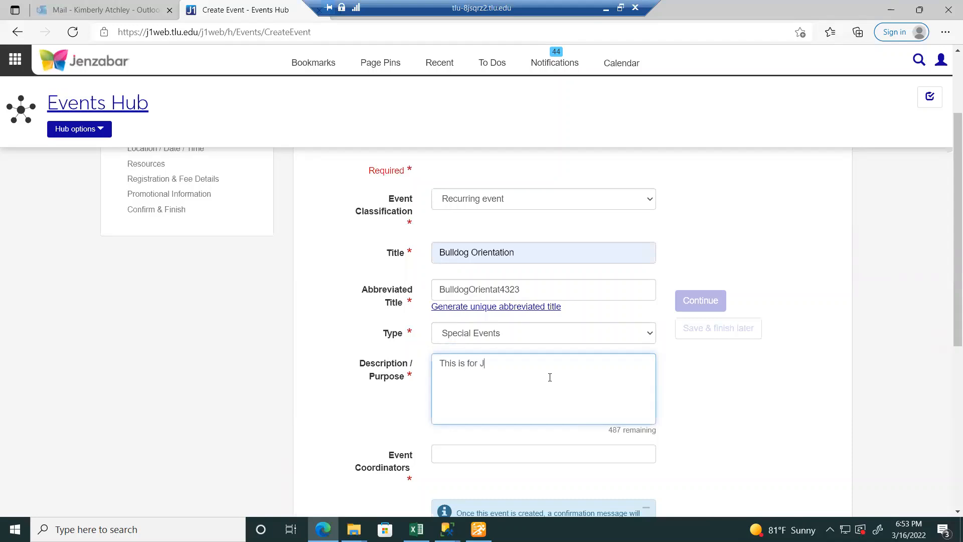
text(J1 web zoom training)
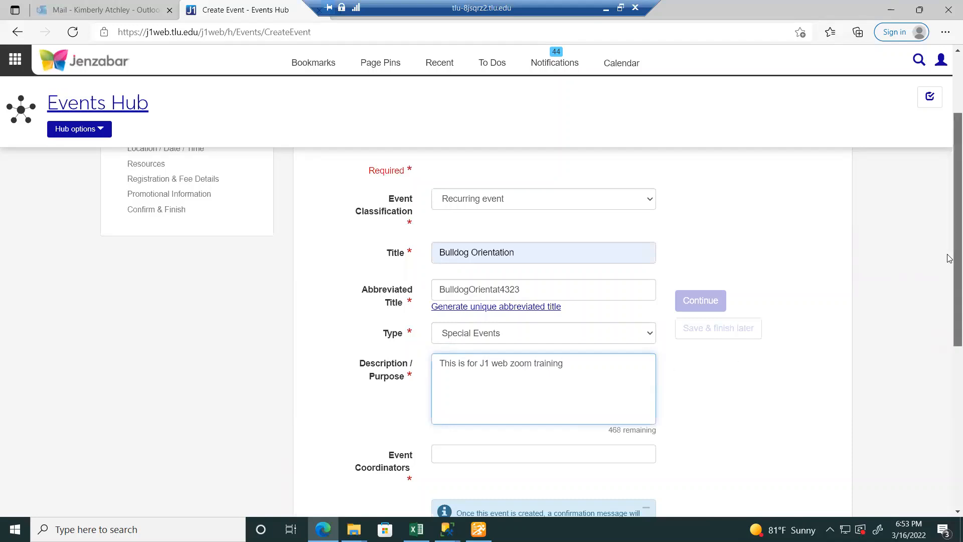
- Add a staff member, found by surname, as the Event Coordinator
scroll(949, 360, down, 4)
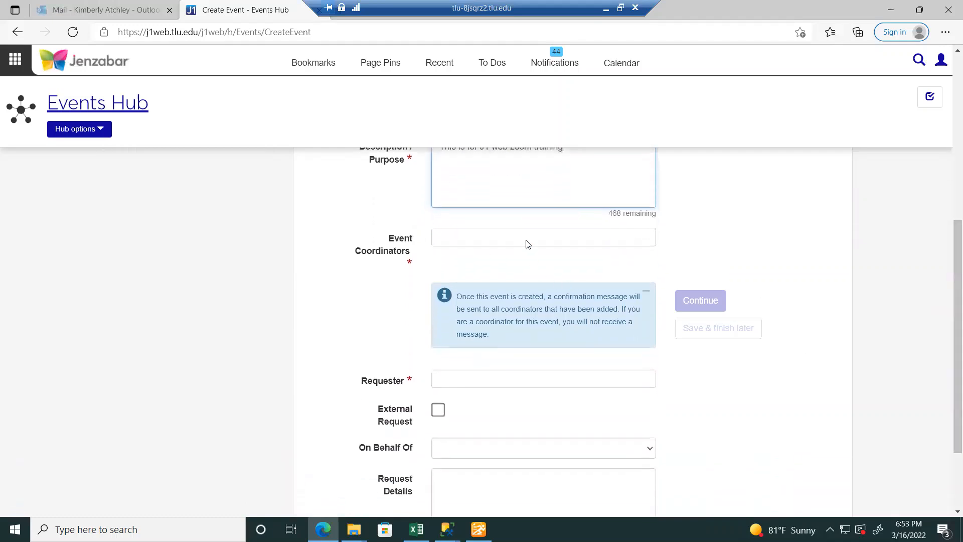
click(526, 239)
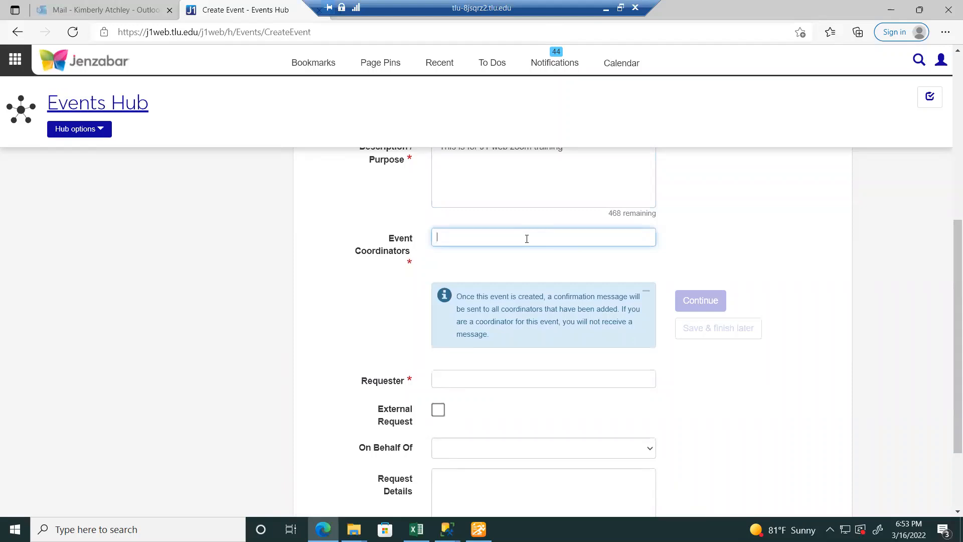
text(roecker,)
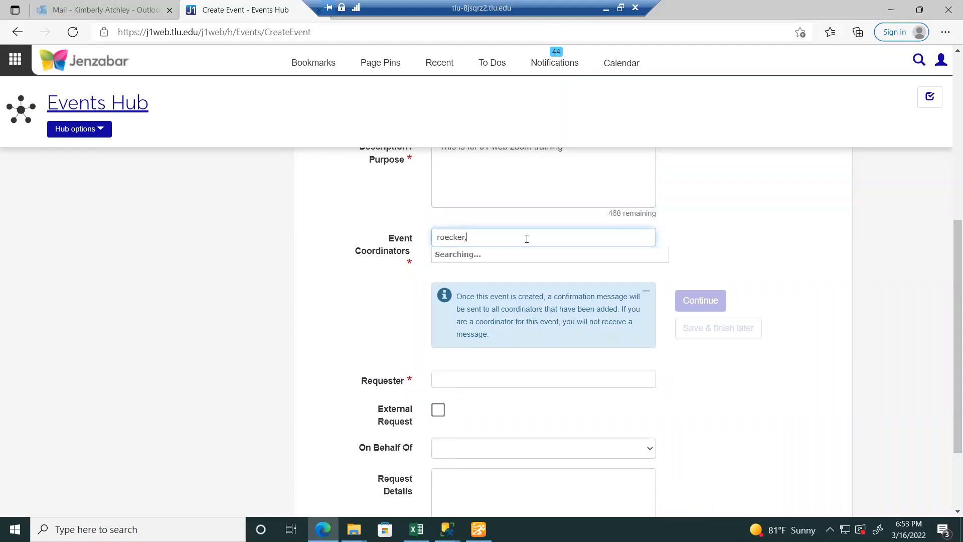
click(524, 256)
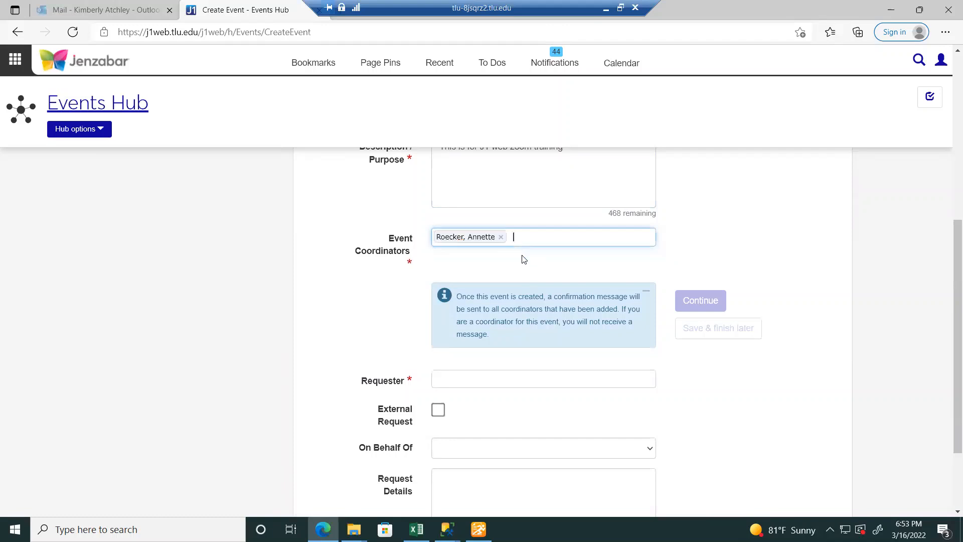
- Enter the requester's name and select the matching person as Requester
click(507, 381)
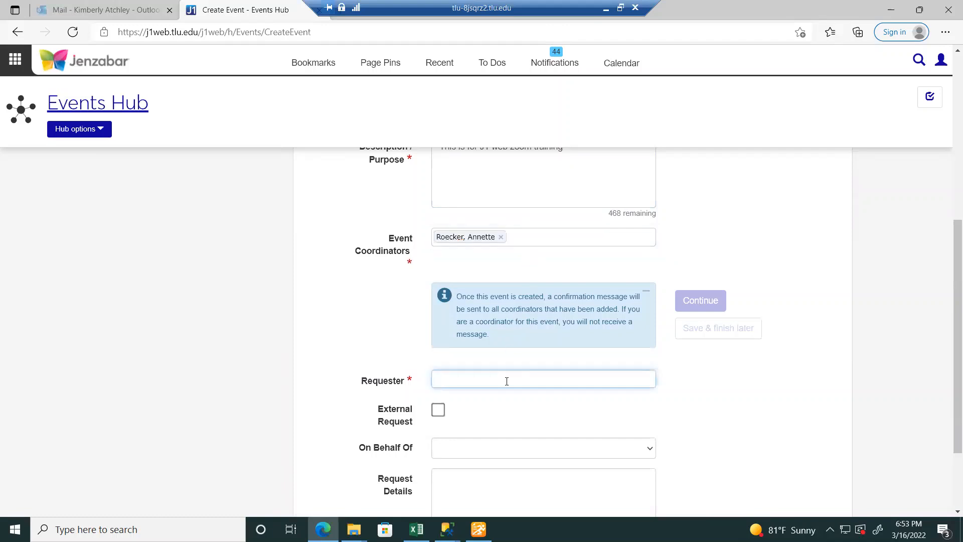
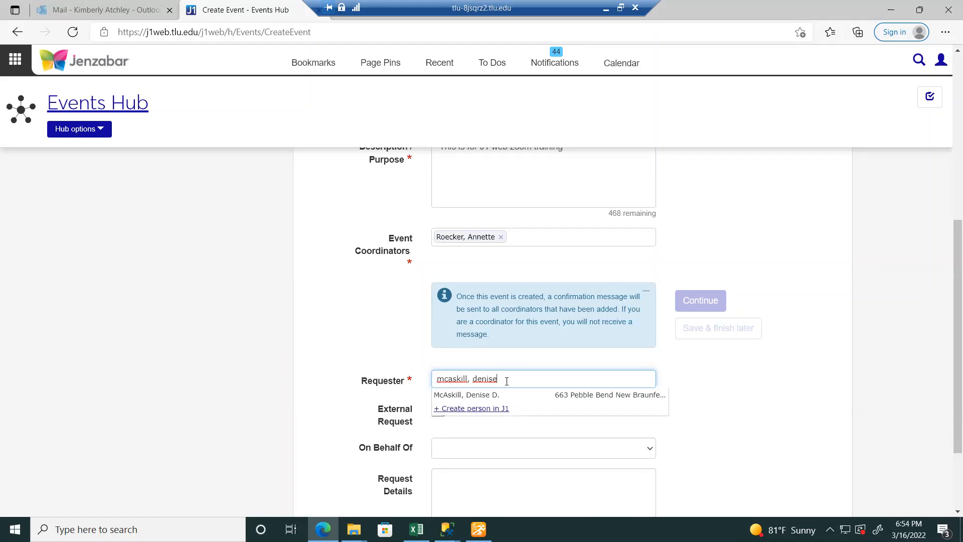
click(545, 396)
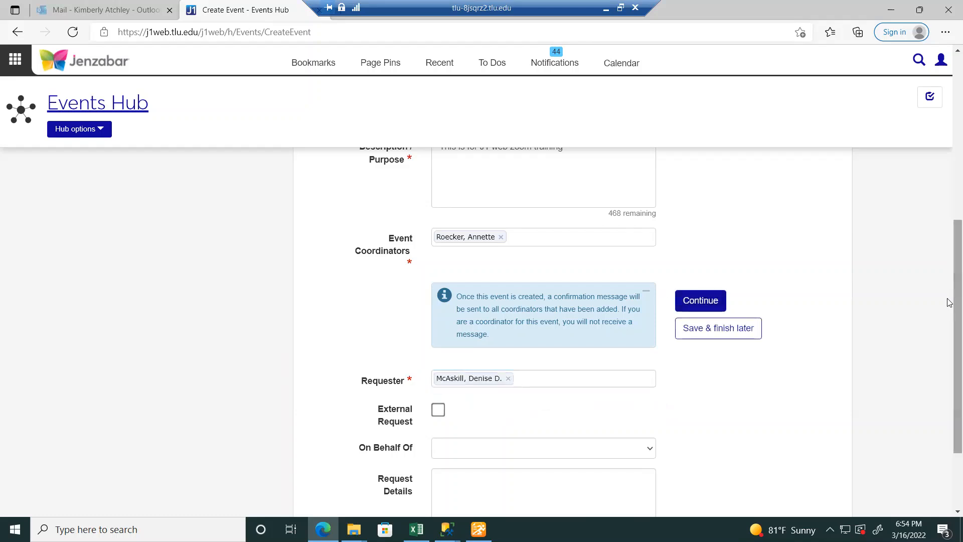
scroll(950, 354, down, 2)
scroll(950, 351, up, 1)
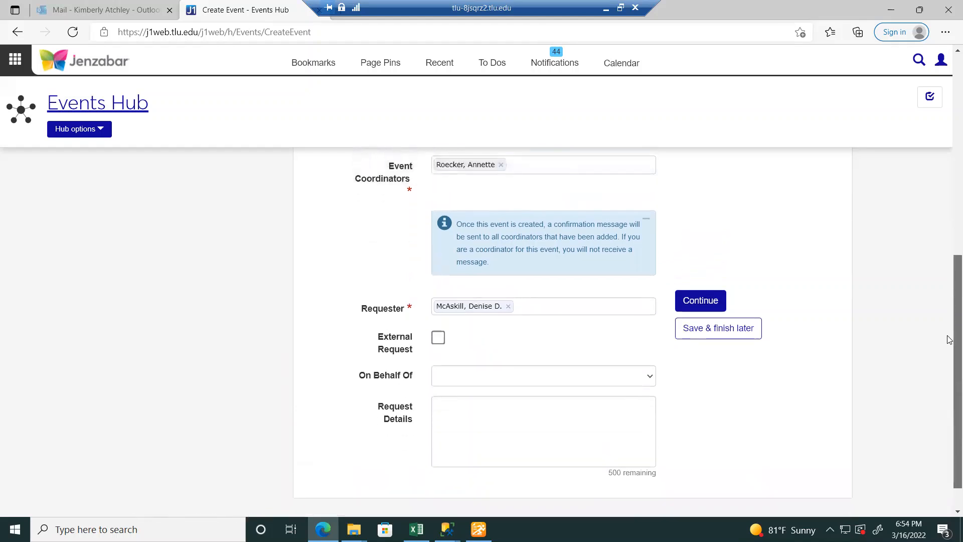
scroll(950, 346, down, 1)
scroll(950, 346, up, 2)
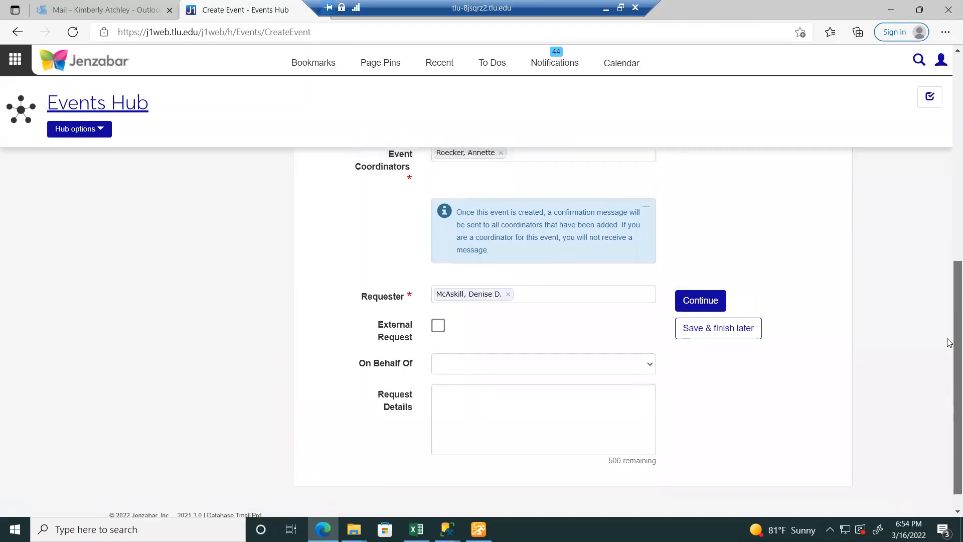
- Continue to scheduling and set the series to start 03/16/2022 at 10:00 PM
click(705, 307)
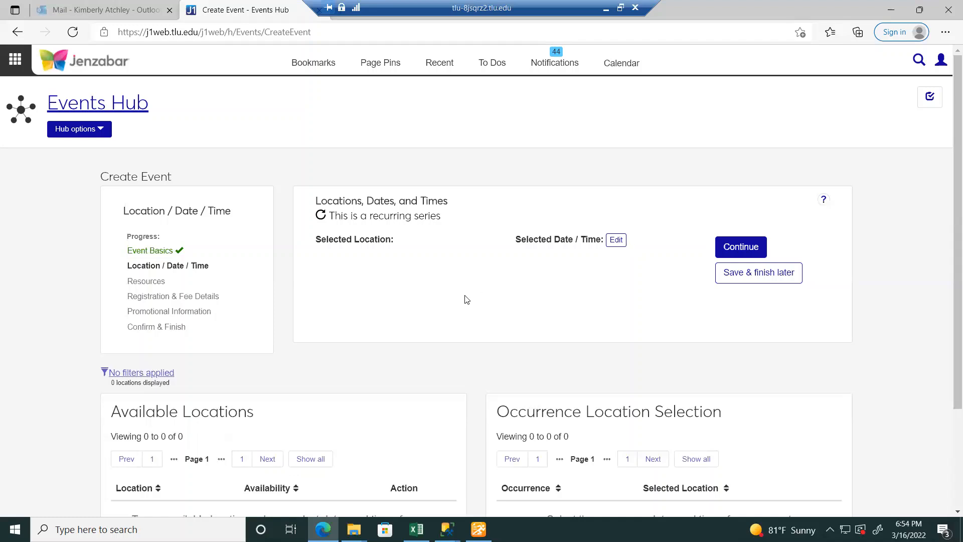
scroll(950, 197, down, 1)
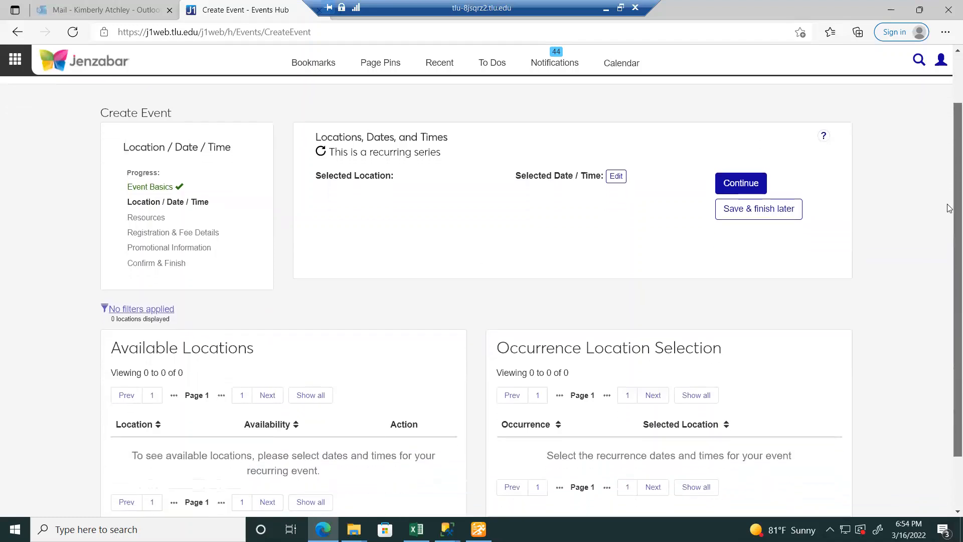
scroll(950, 196, down, 1)
scroll(950, 192, up, 1)
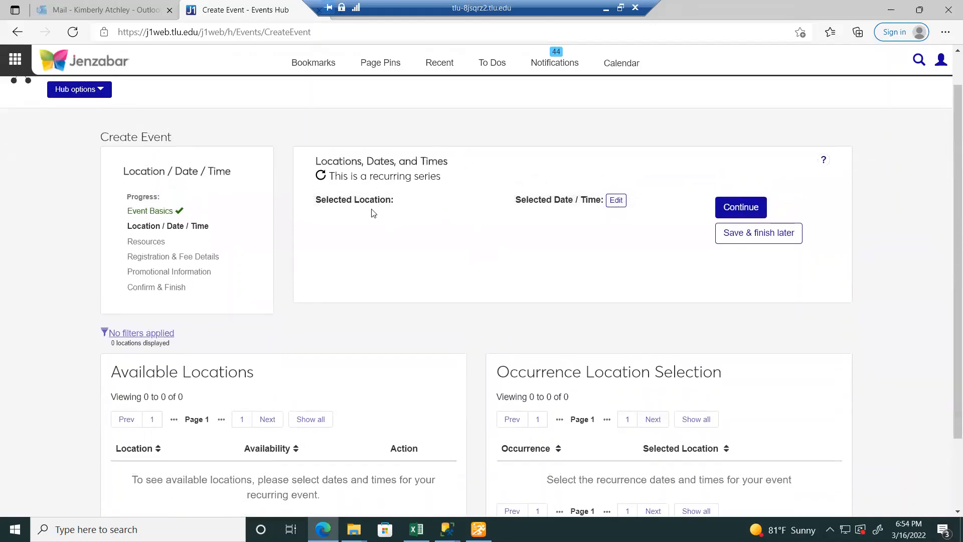
click(617, 200)
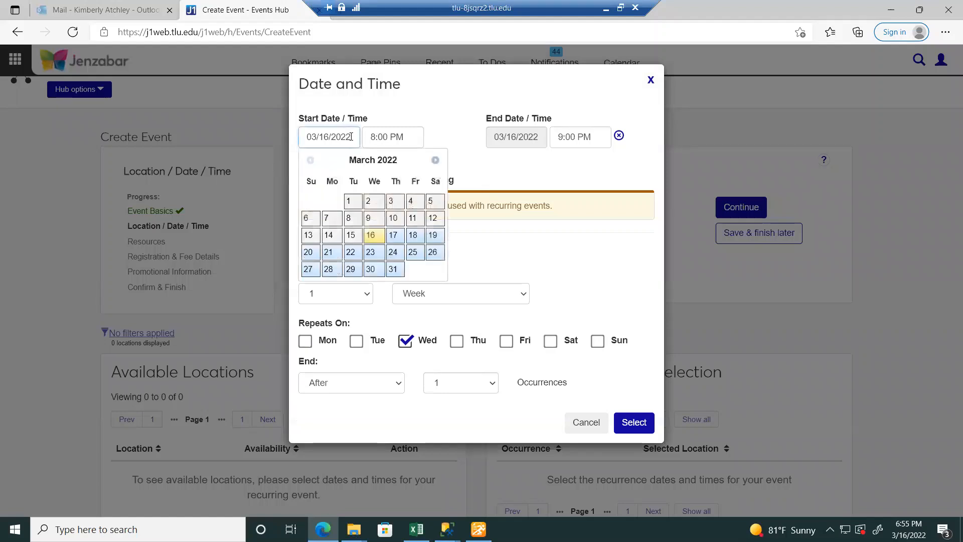
click(378, 241)
click(379, 137)
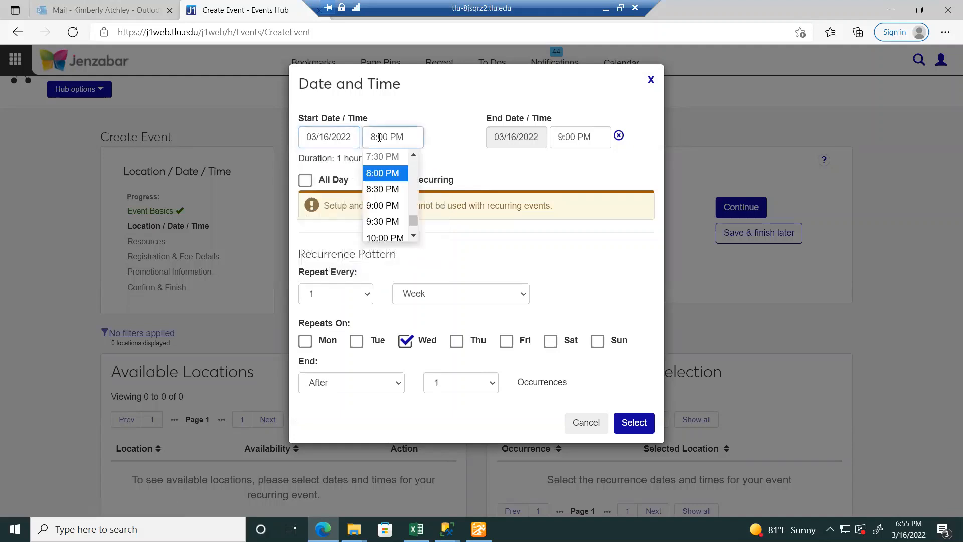
click(384, 238)
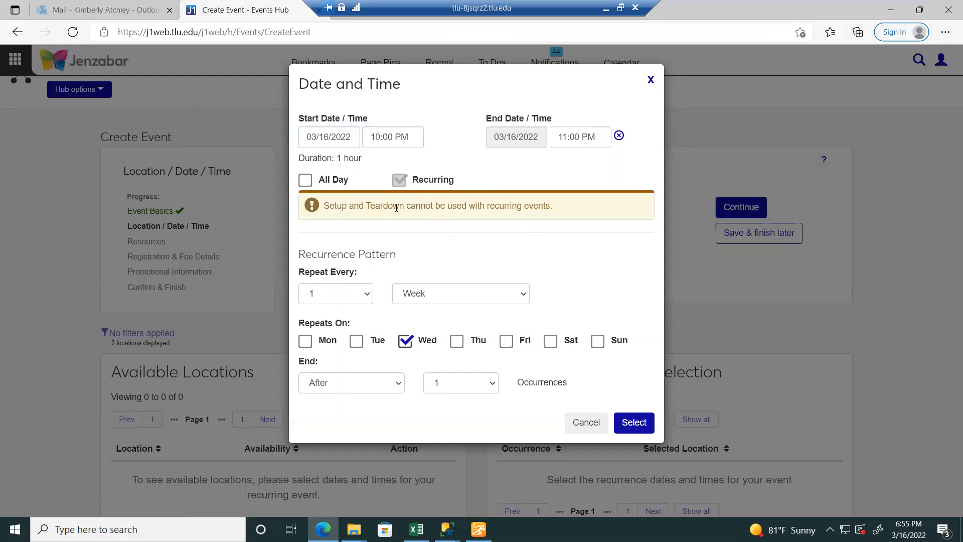
- Repeat every 1 week on Monday and Wednesday
click(367, 297)
click(367, 296)
click(366, 295)
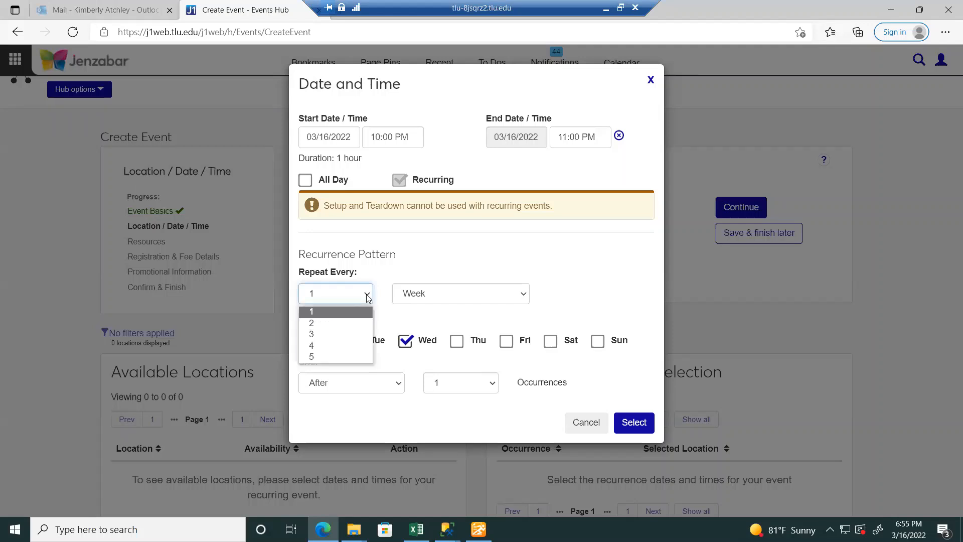
click(462, 298)
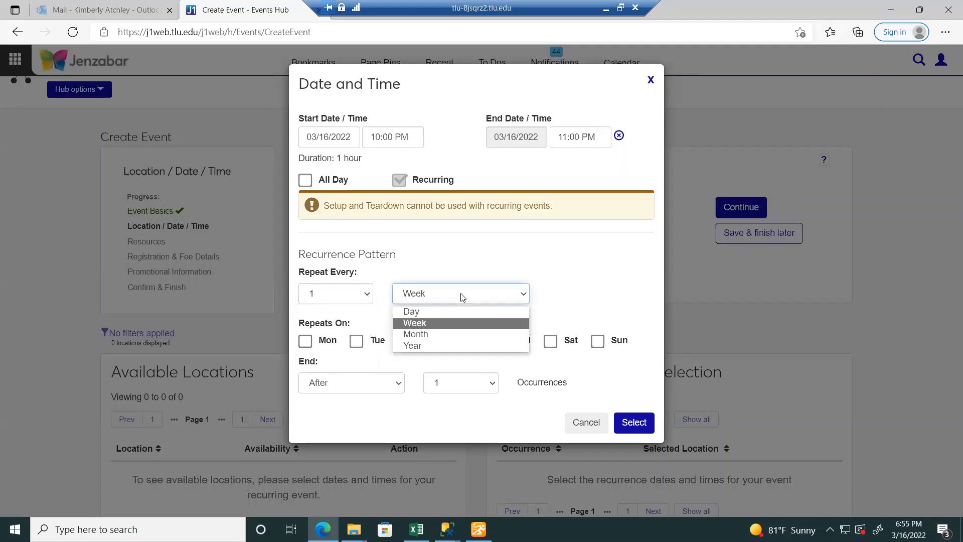
click(441, 323)
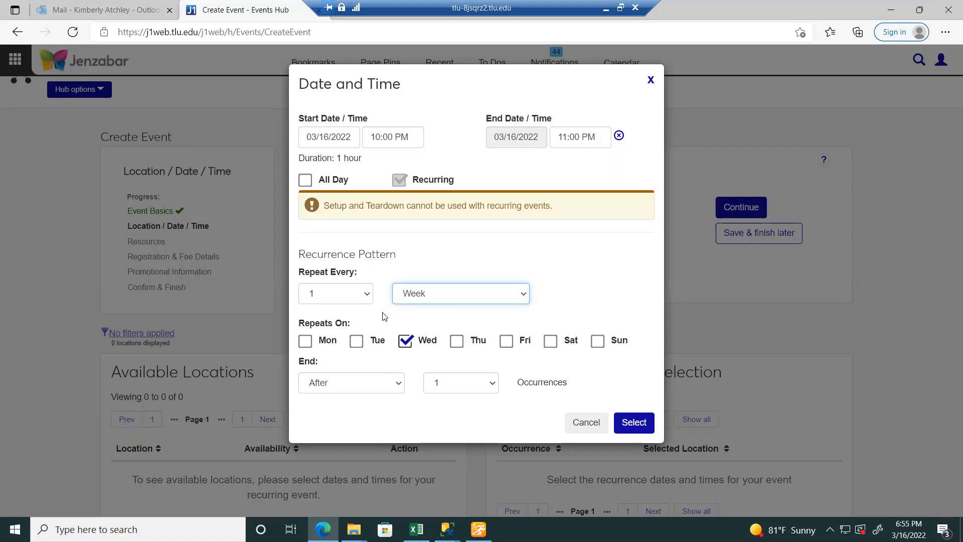
click(307, 342)
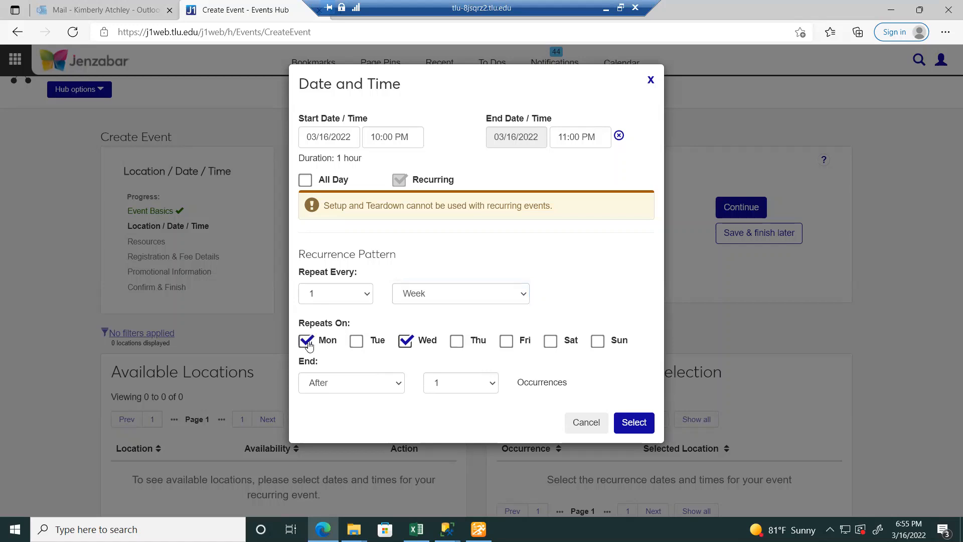
- End the series by 03/30/2022 and apply the recurring schedule
click(489, 383)
click(490, 384)
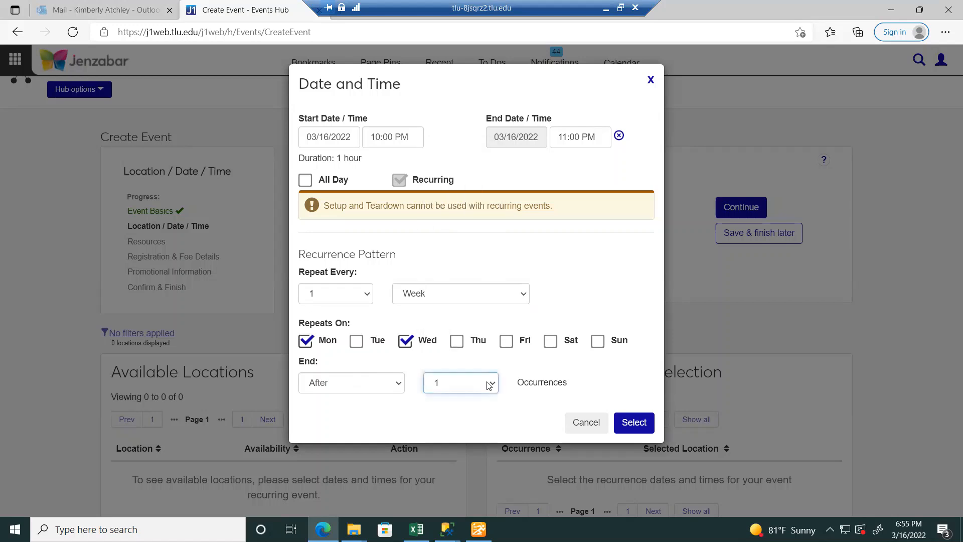
click(395, 387)
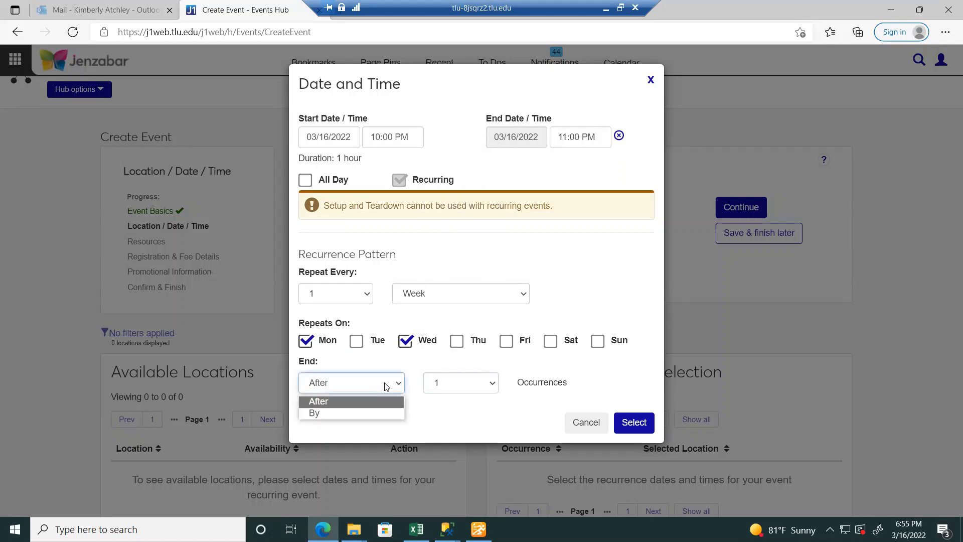
click(377, 413)
click(463, 388)
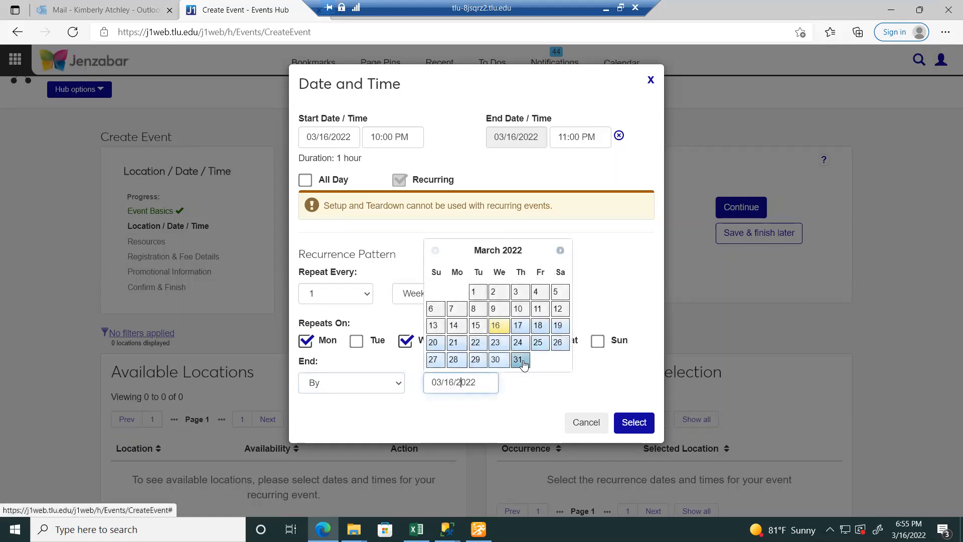
click(495, 360)
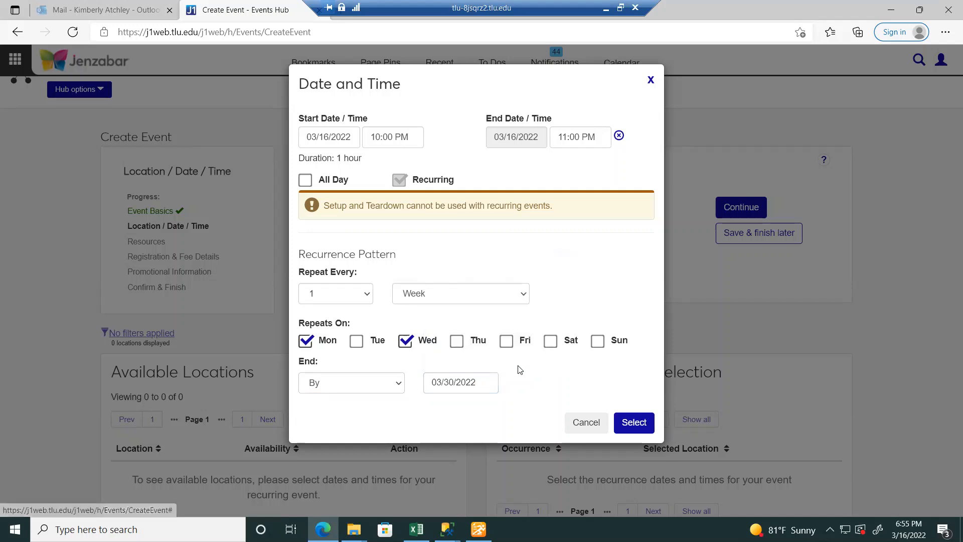
click(647, 429)
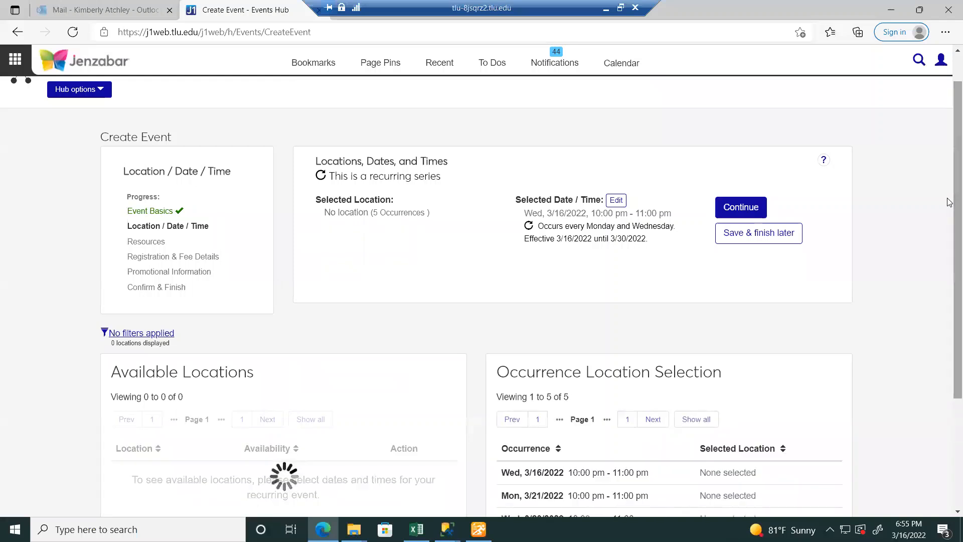
- Filter the available locations by the keyword 'asc con'
scroll(948, 211, down, 3)
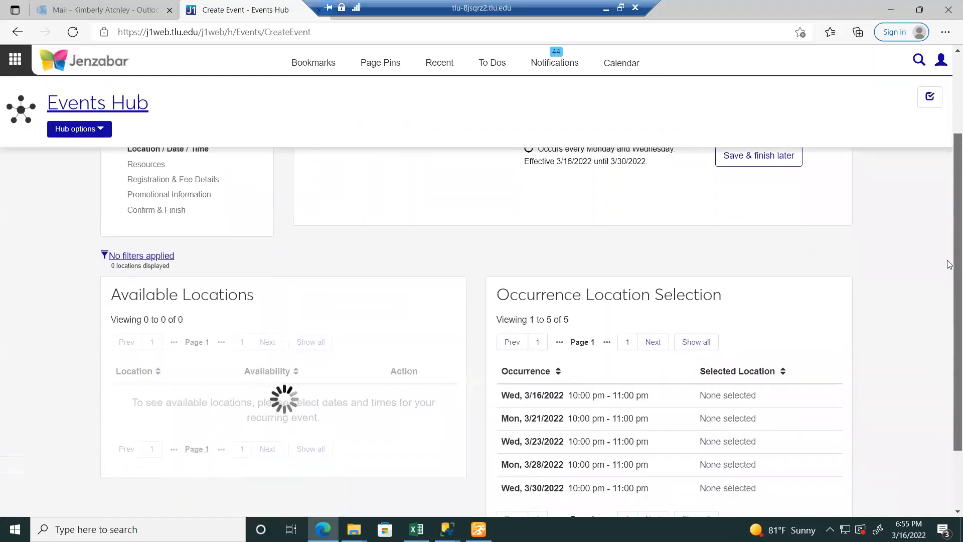
scroll(950, 283, down, 1)
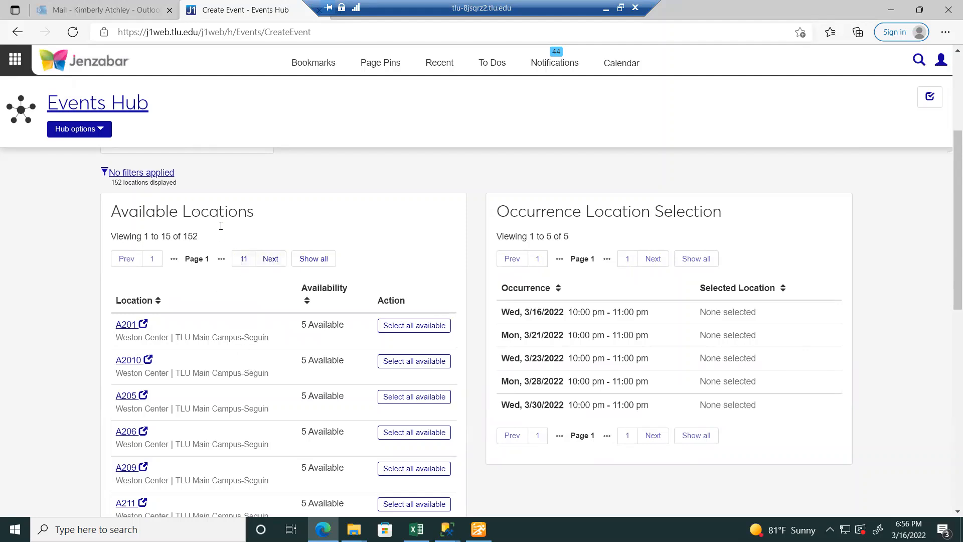
click(157, 175)
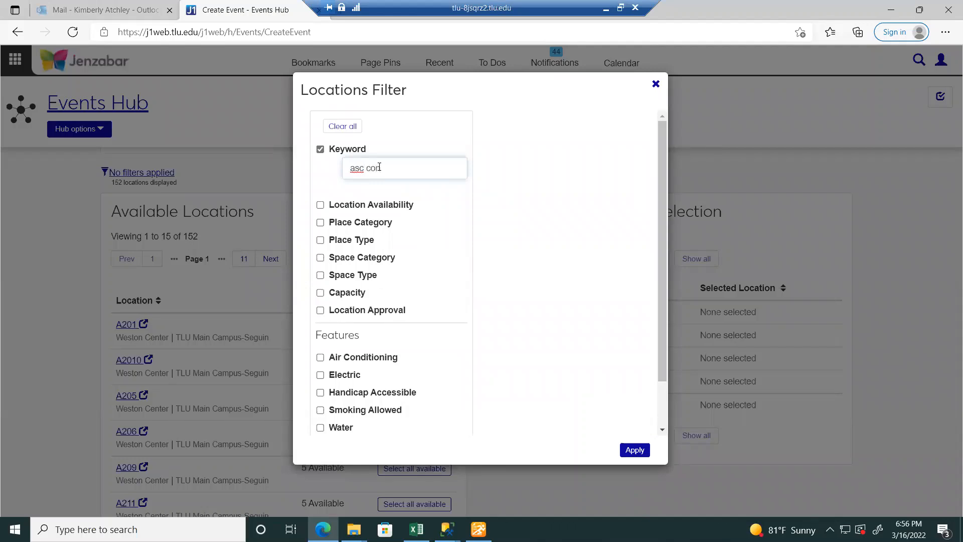
click(647, 451)
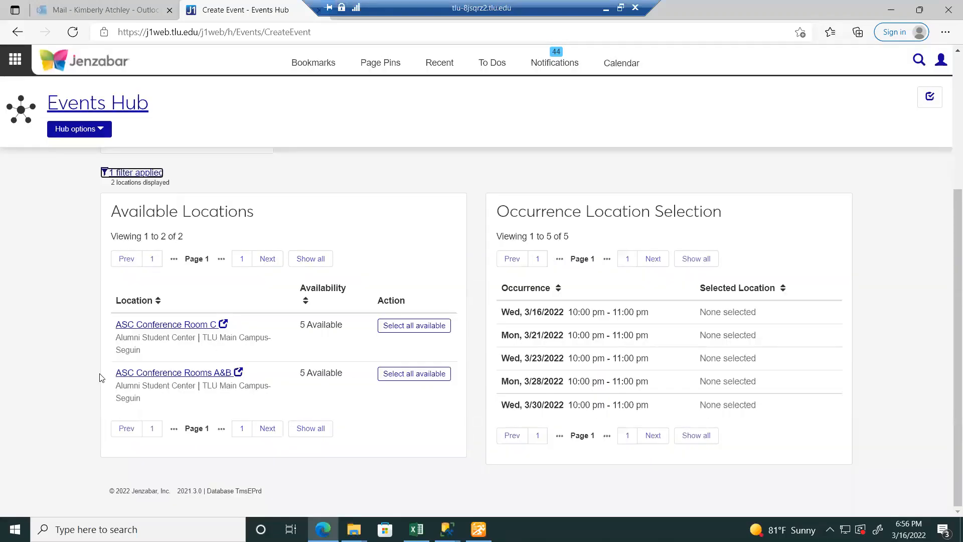
- Assign ASC Conference Rooms A&B to all five occurrences and review the assignments
click(419, 375)
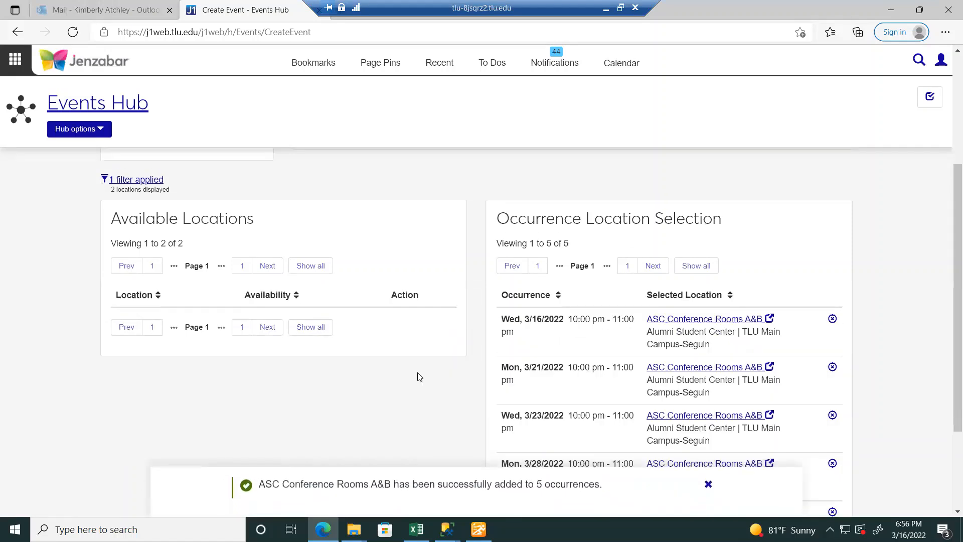
drag(952, 226, 950, 345)
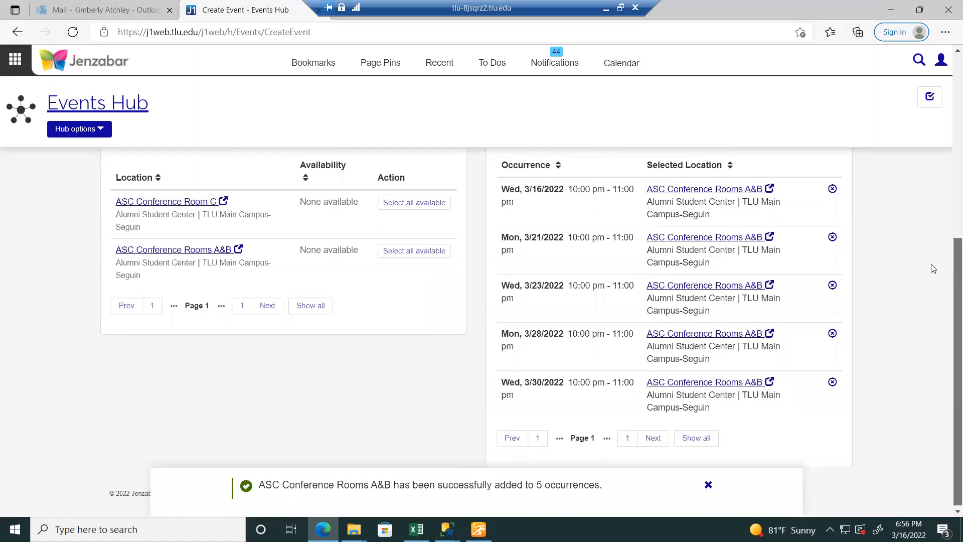
scroll(935, 281, up, 2)
scroll(939, 228, up, 1)
scroll(936, 216, down, 1)
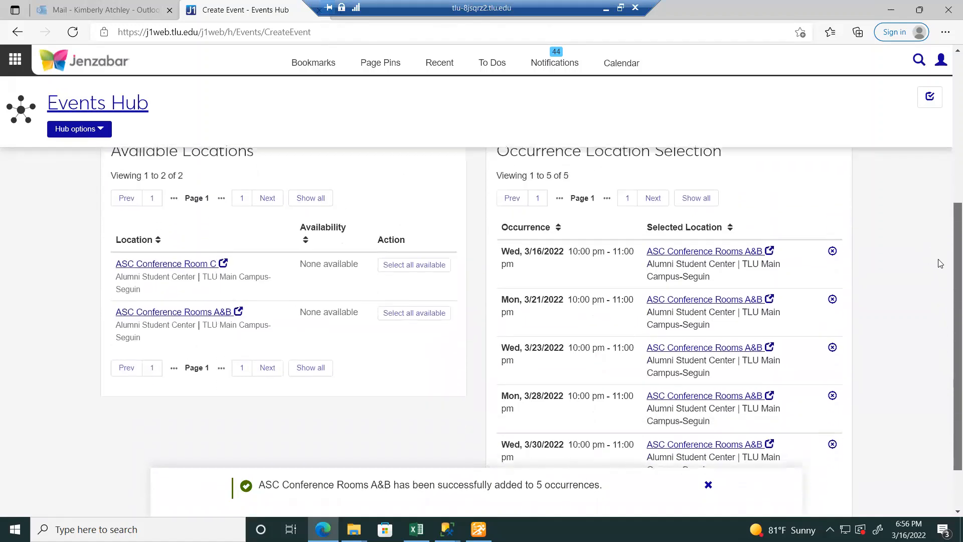
scroll(932, 200, up, 2)
scroll(937, 161, up, 2)
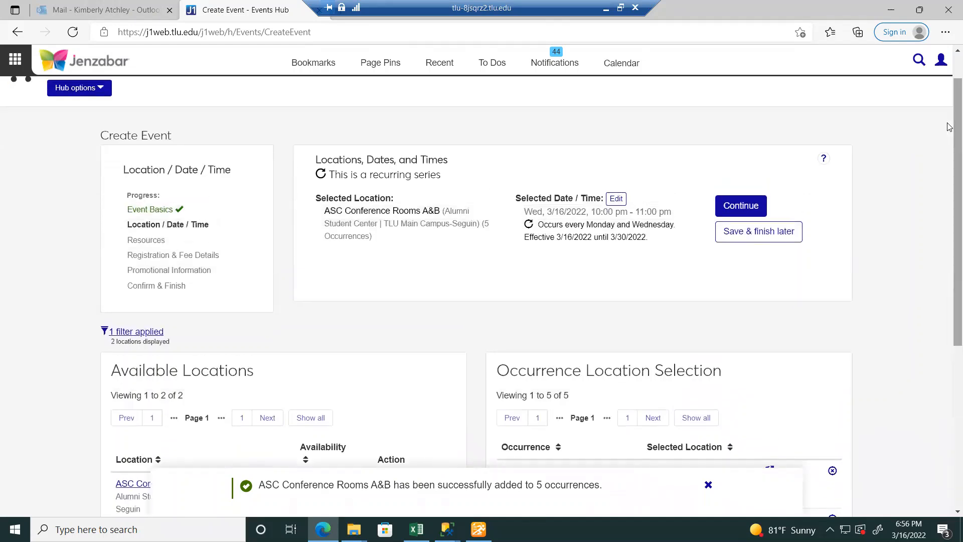
drag(953, 134, 950, 221)
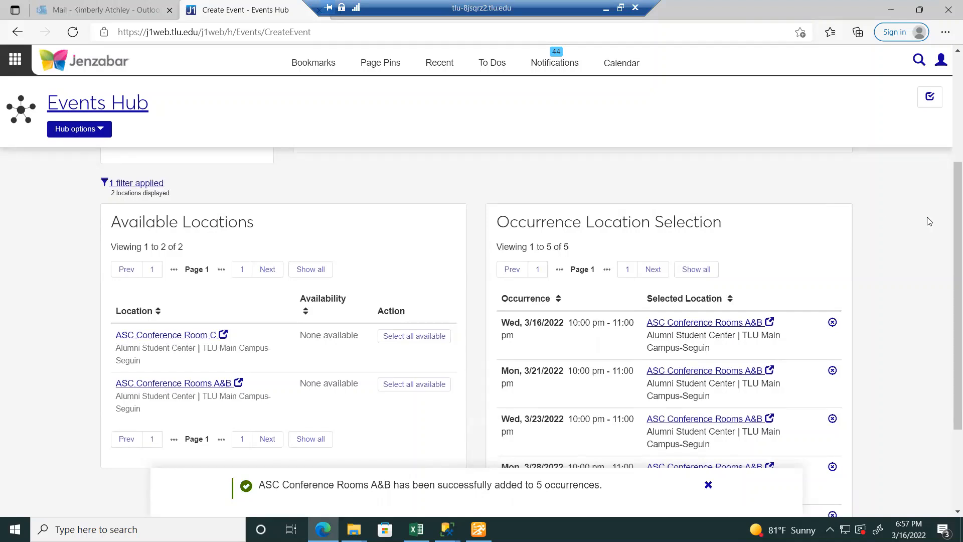
scroll(949, 206, up, 1)
scroll(950, 206, down, 4)
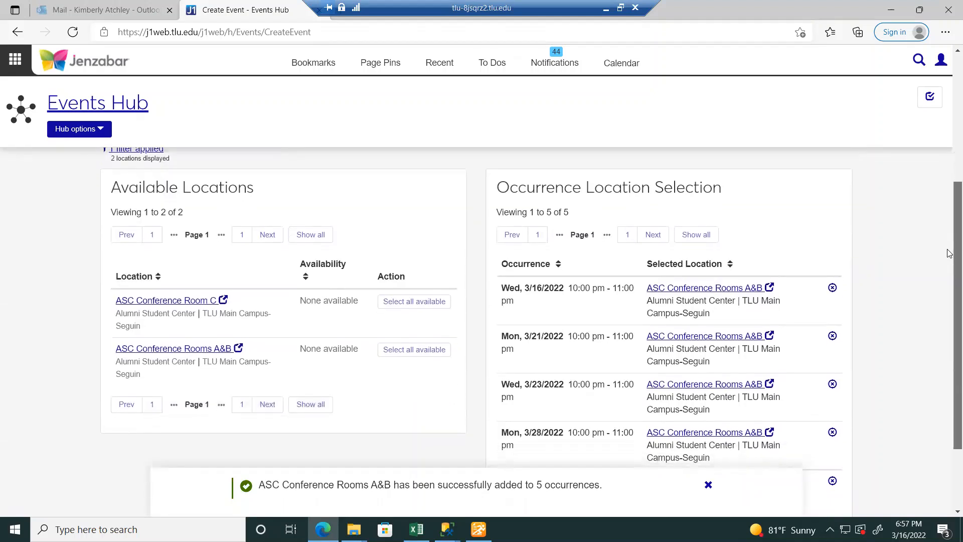
mouse_move(948, 260)
mouse_down()
mouse_move(947, 295)
mouse_move(940, 262)
mouse_up()
scroll(941, 266, up, 4)
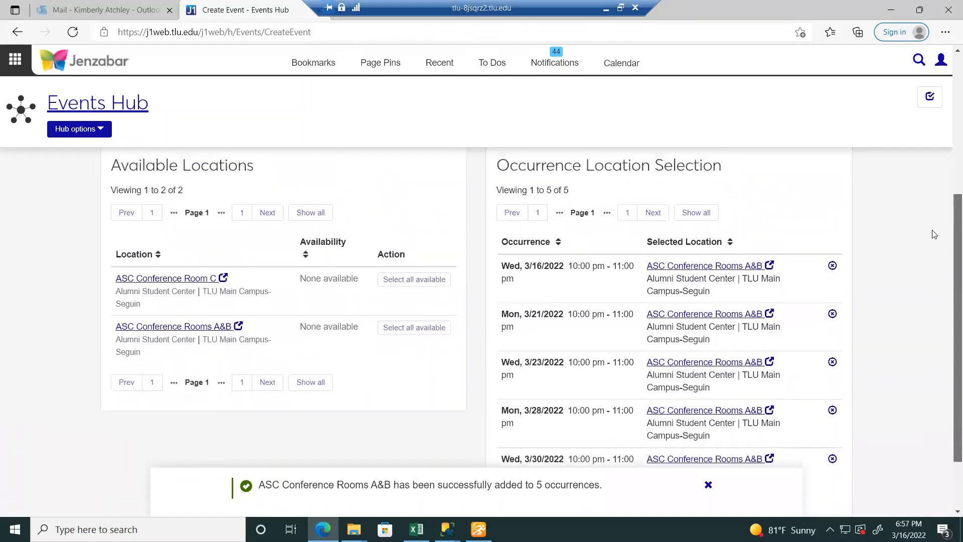
drag(923, 141, 922, 129)
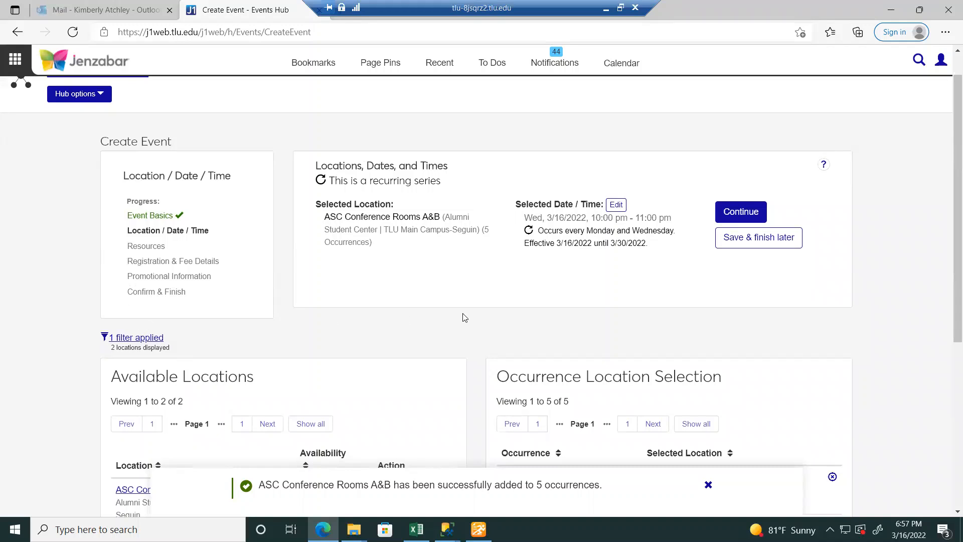
- Save the event to finish later and review the Bulldog Orientation event page
click(781, 239)
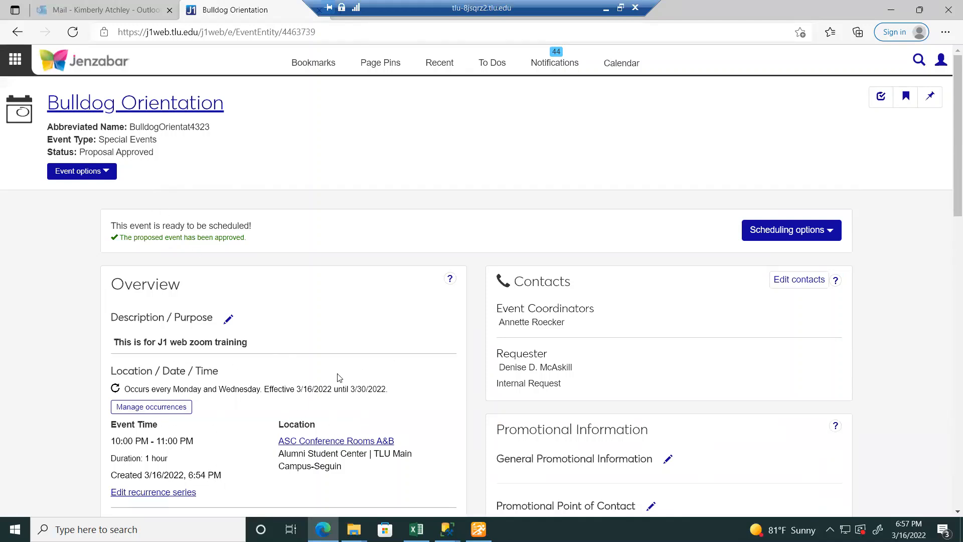
drag(950, 170, 949, 353)
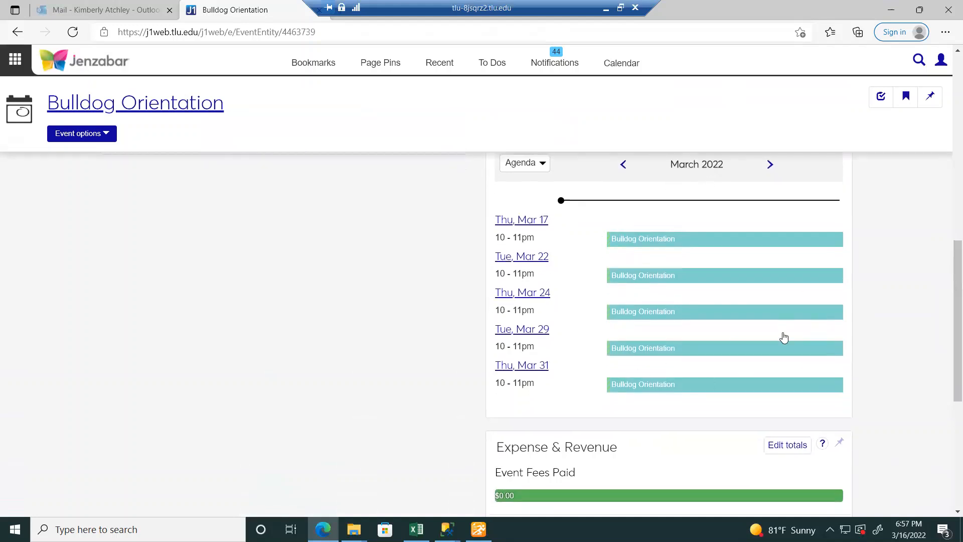
drag(948, 312, 930, 141)
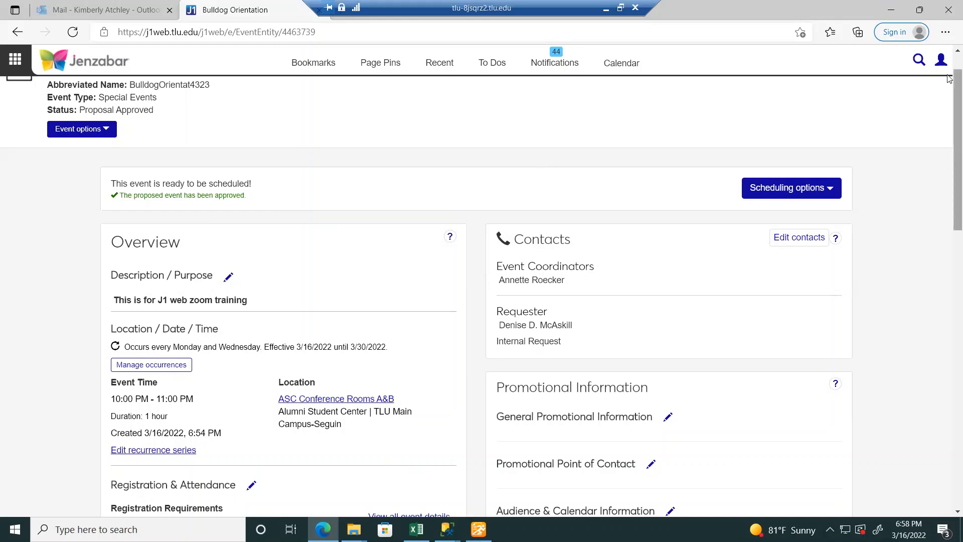
drag(954, 77, 947, 41)
click(106, 172)
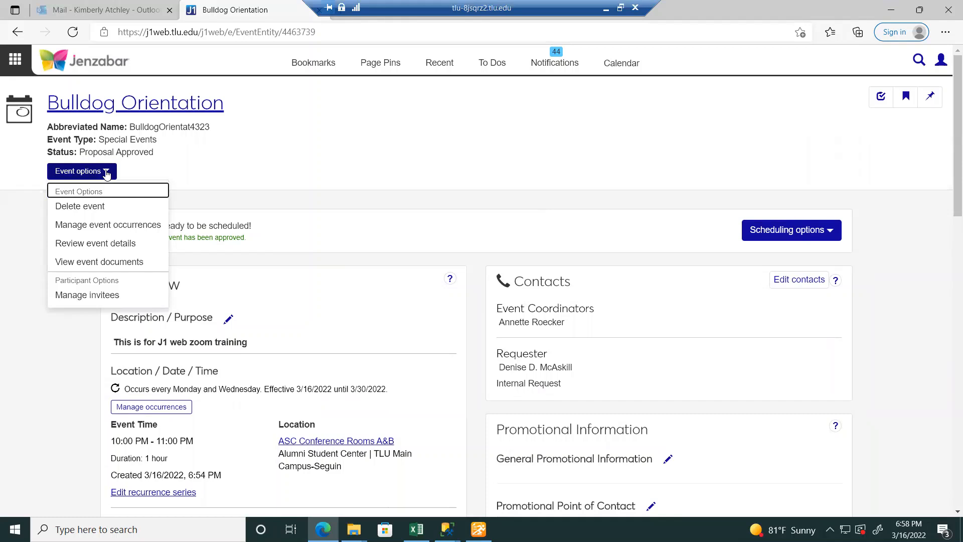
- Delete the Wed 3/23/2022 occurrence from the event's occurrence list
click(131, 226)
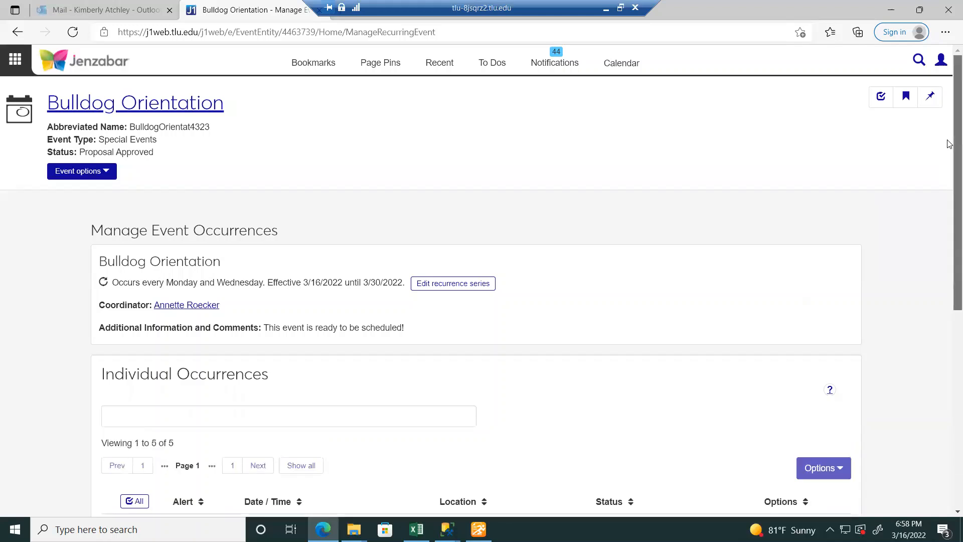
drag(948, 143, 948, 215)
scroll(950, 291, down, 3)
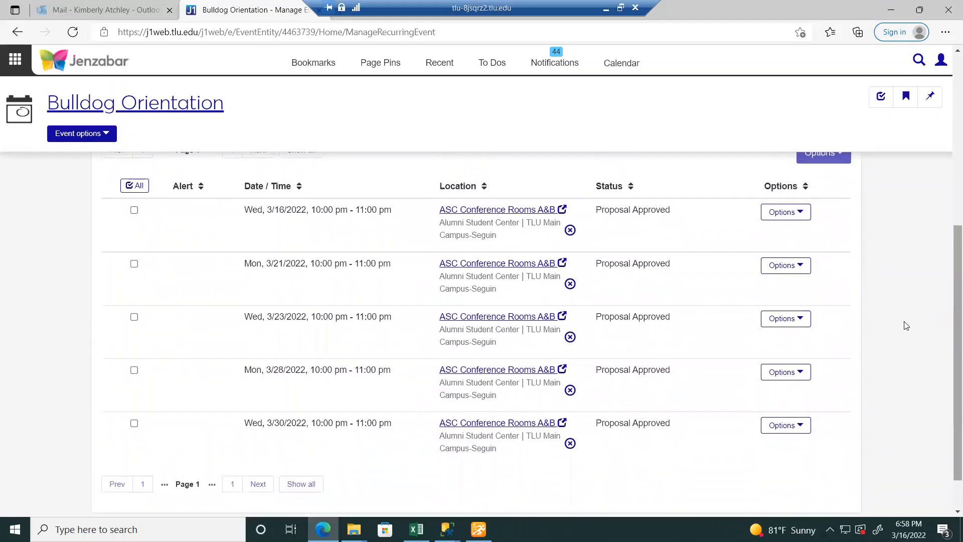
click(792, 320)
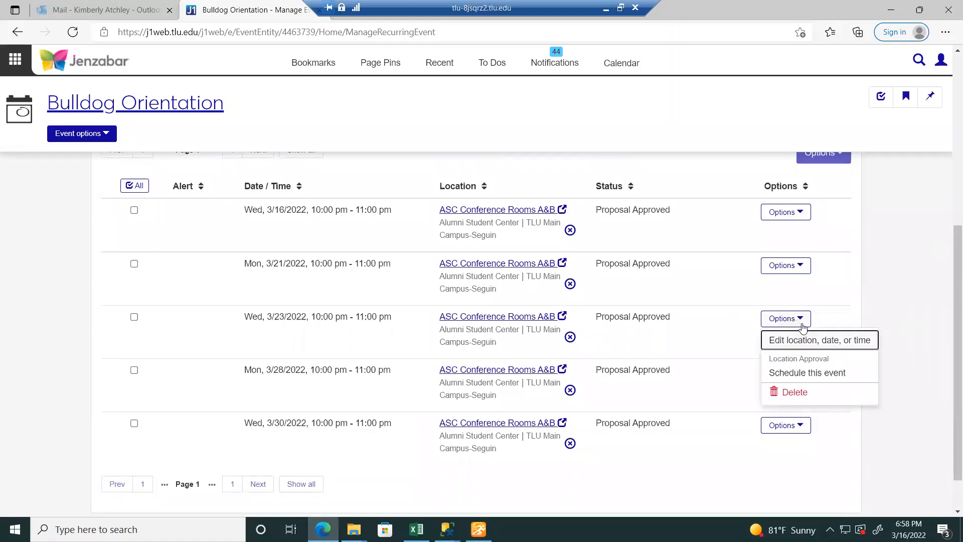
click(795, 393)
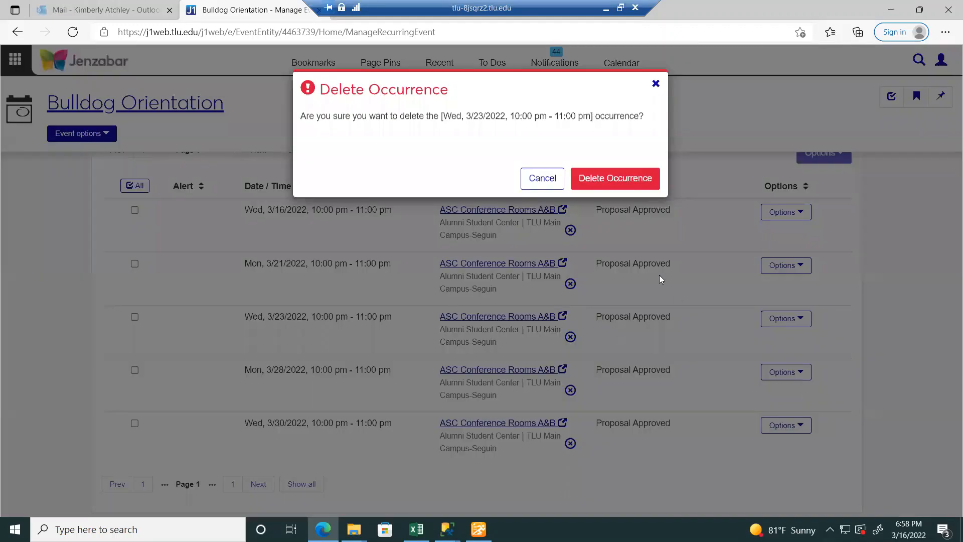
click(626, 182)
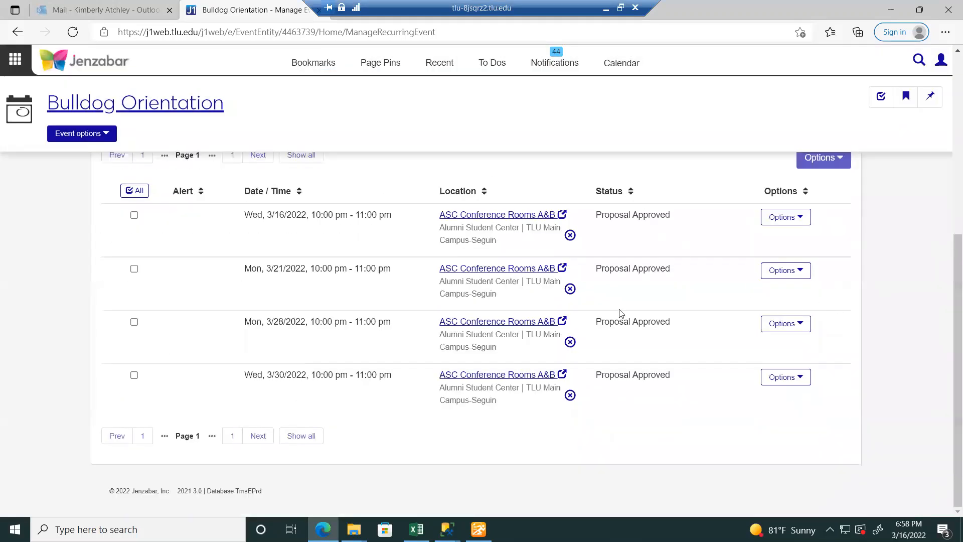
- Check the actions for the 3/16 occurrence and dismiss them without changes
scroll(950, 279, up, 2)
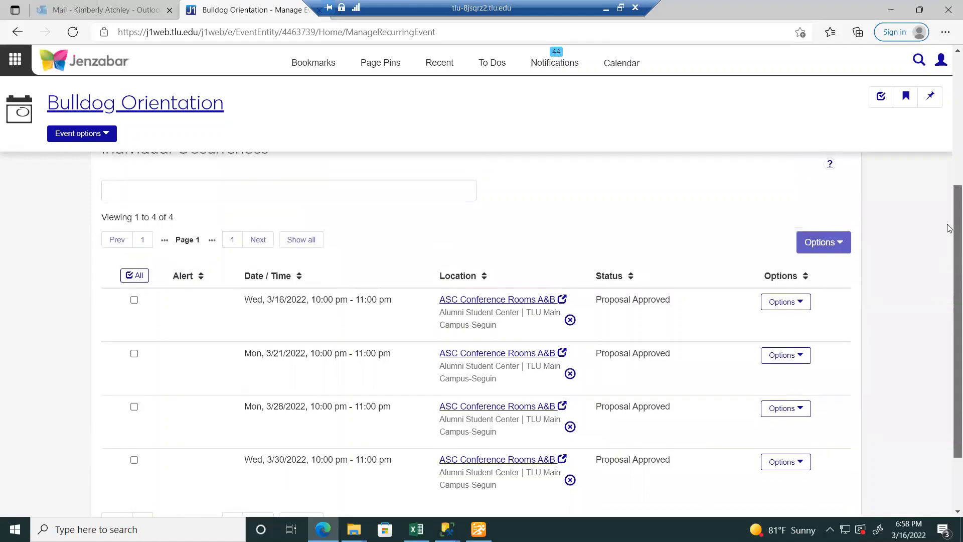
click(798, 310)
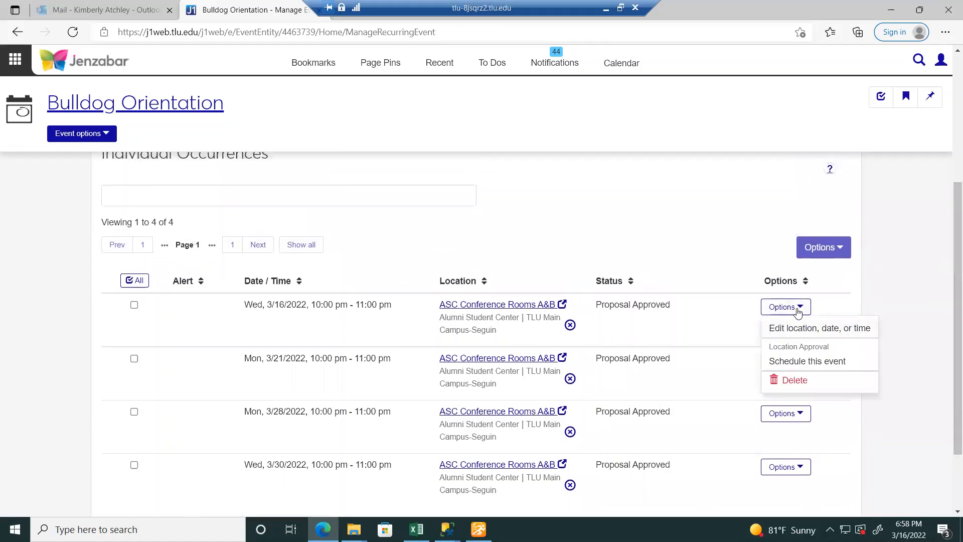
click(798, 310)
click(798, 309)
click(943, 277)
scroll(949, 281, up, 5)
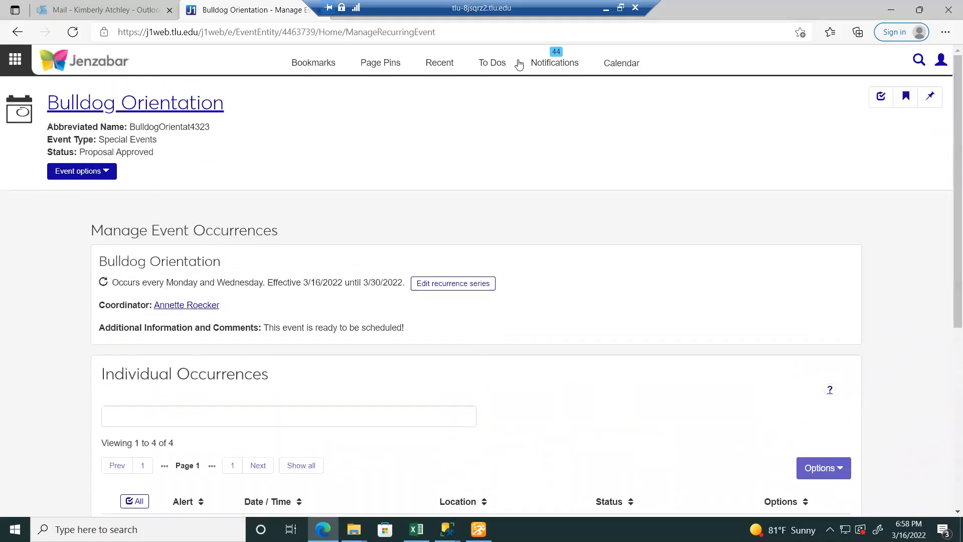
- Schedule the Bulldog Orientation event from its event page
click(177, 106)
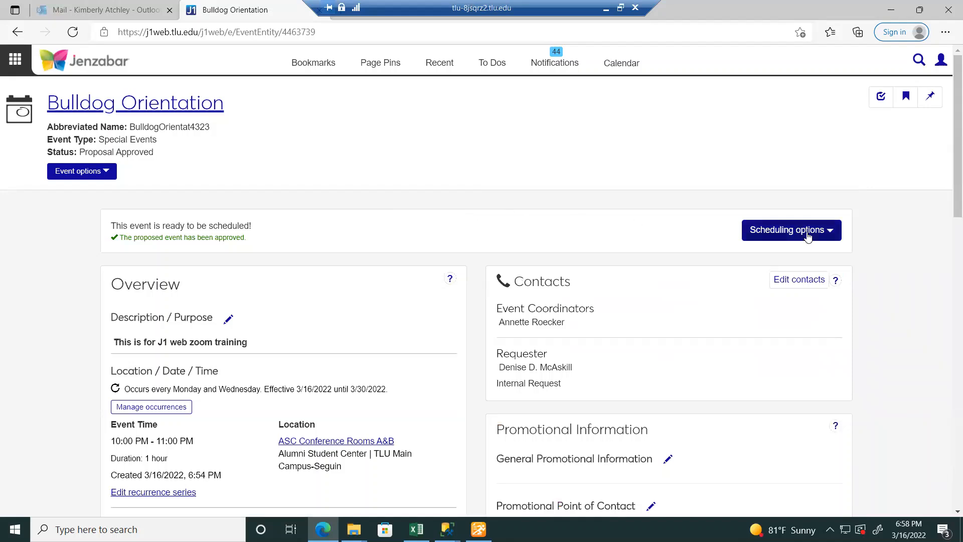
click(807, 236)
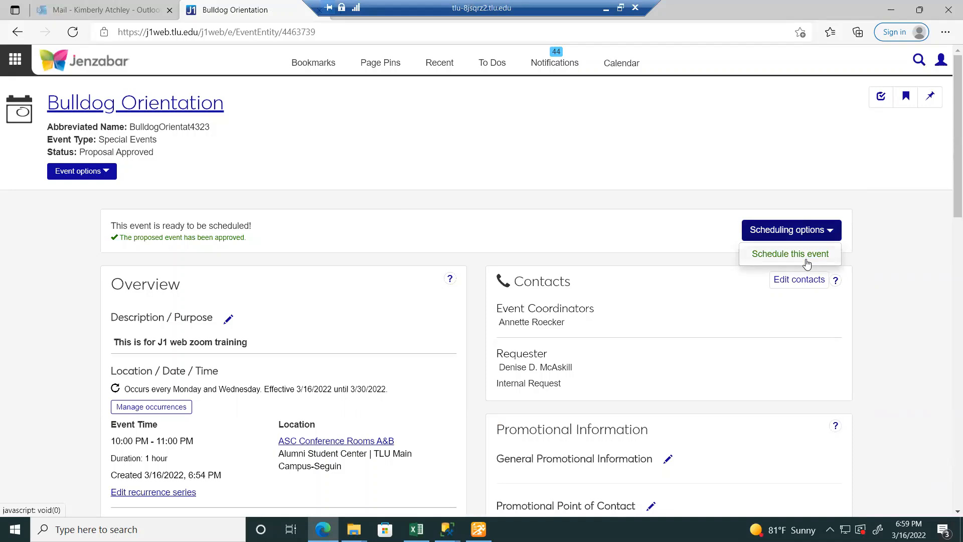
click(806, 263)
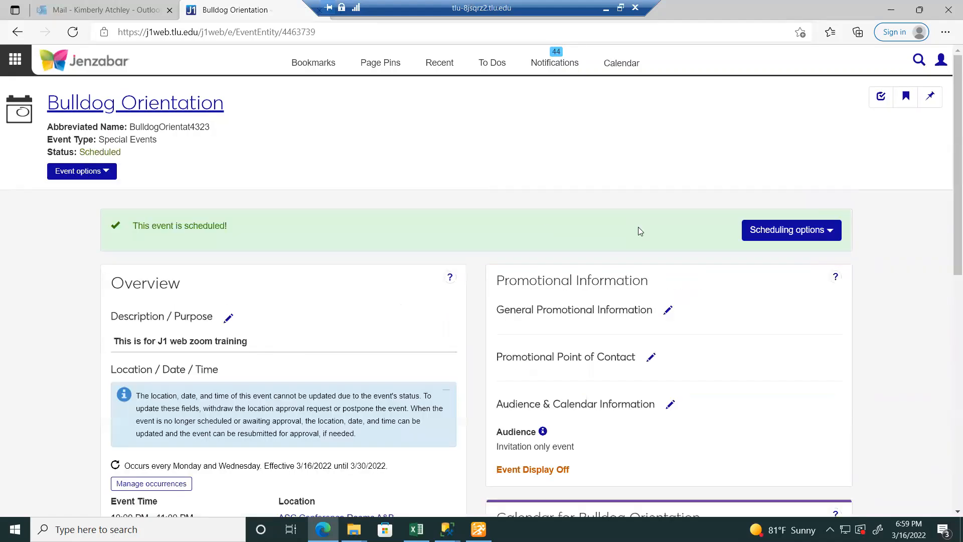
click(380, 62)
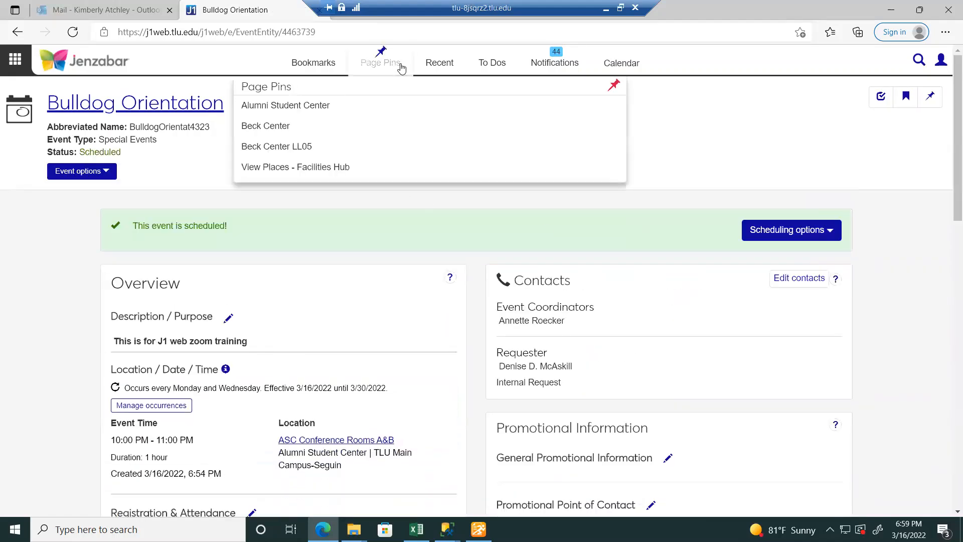
click(384, 112)
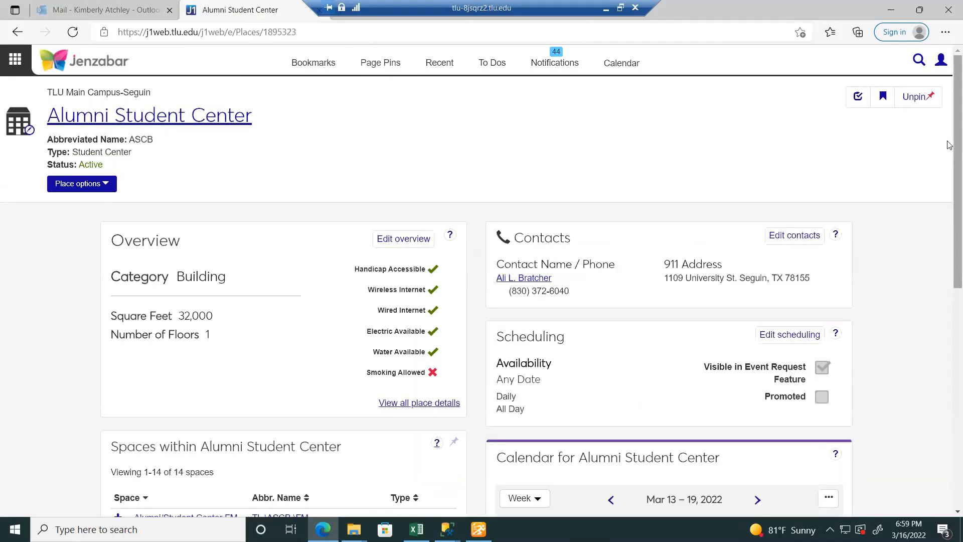
scroll(329, 299, down, 5)
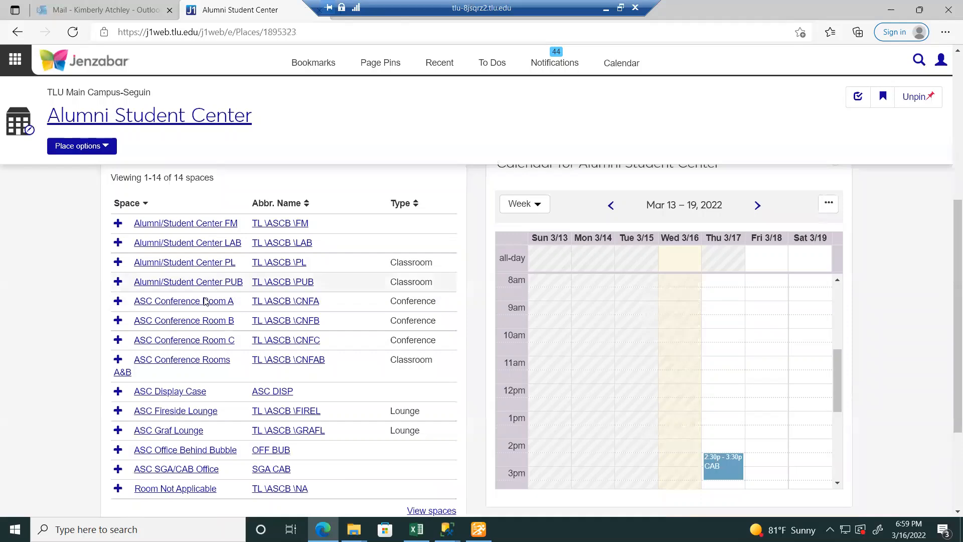
click(202, 364)
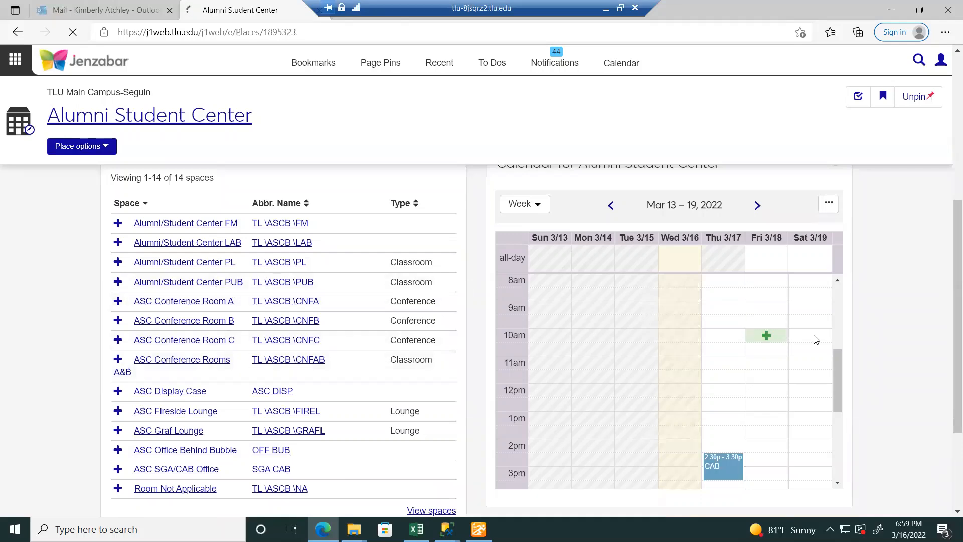
scroll(950, 223, down, 5)
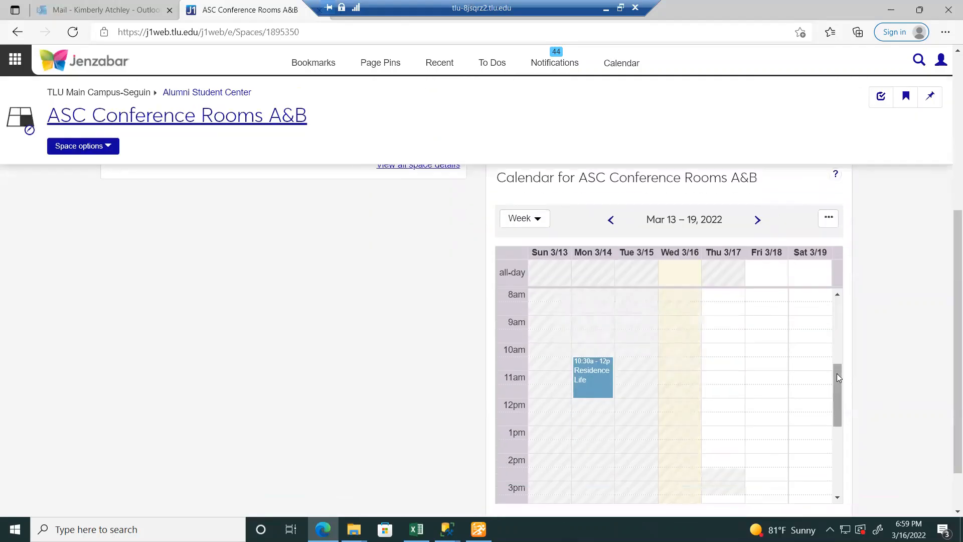
drag(837, 373, 850, 453)
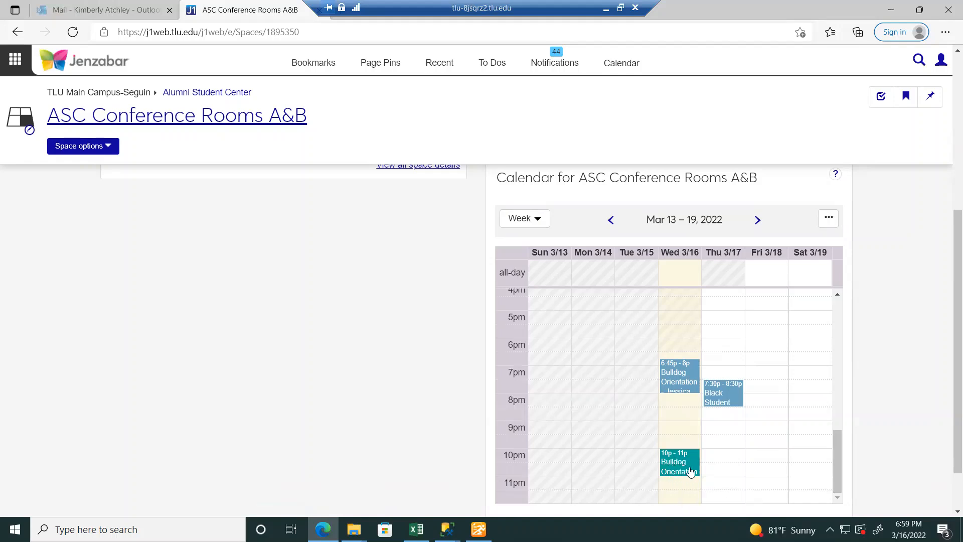
click(757, 220)
drag(839, 384, 849, 469)
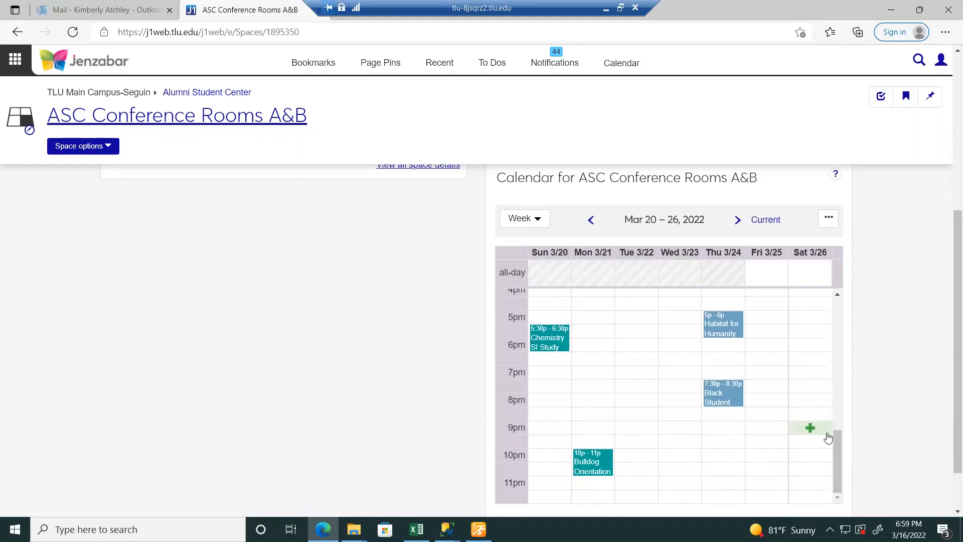
click(736, 221)
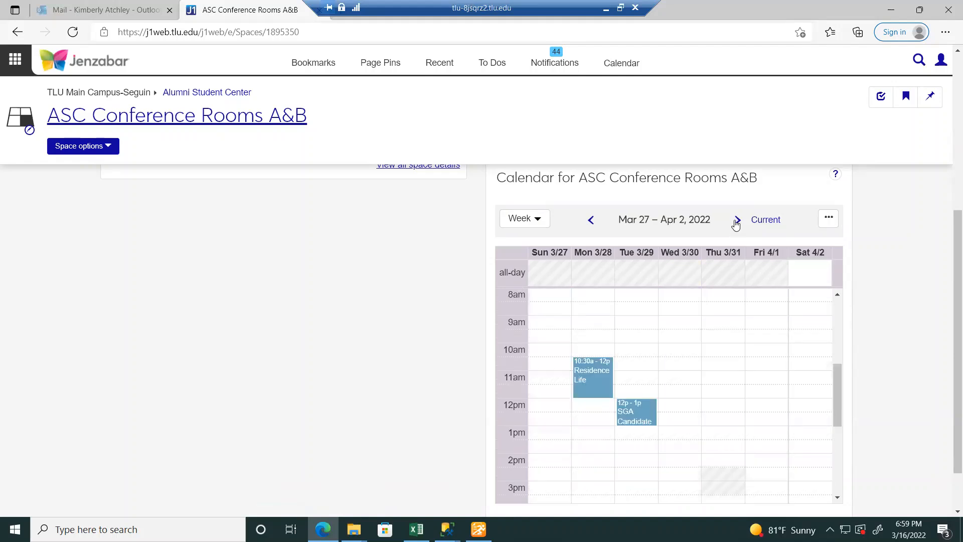
click(590, 221)
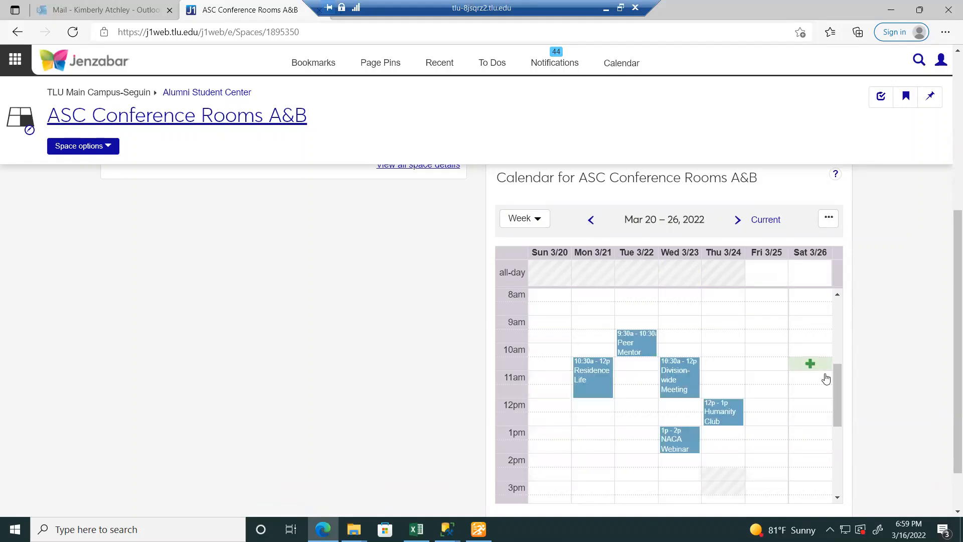
drag(840, 388, 849, 475)
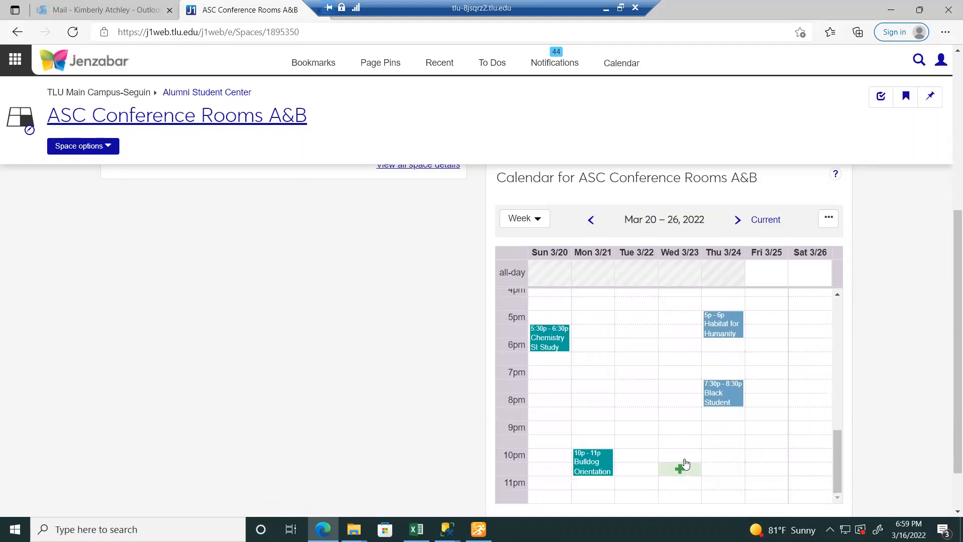
click(737, 220)
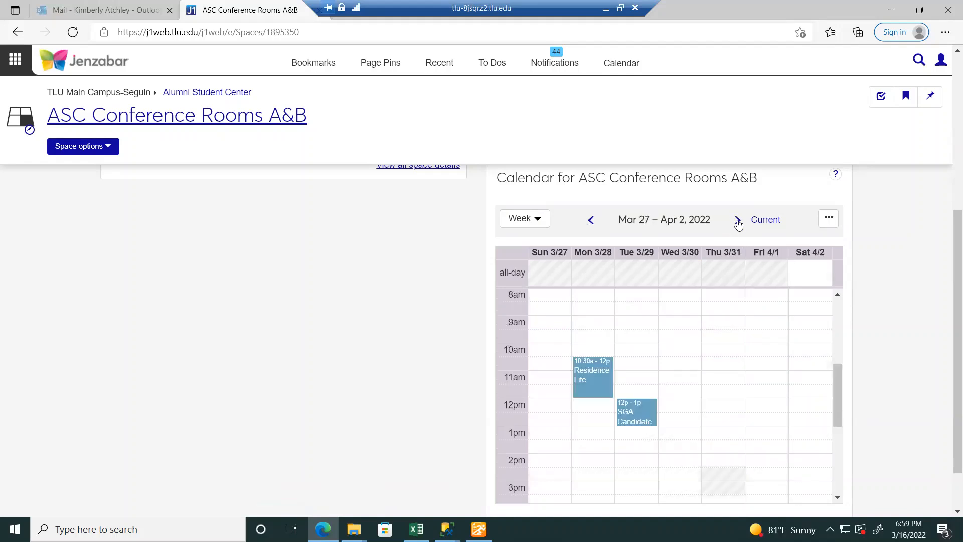
drag(836, 378, 853, 458)
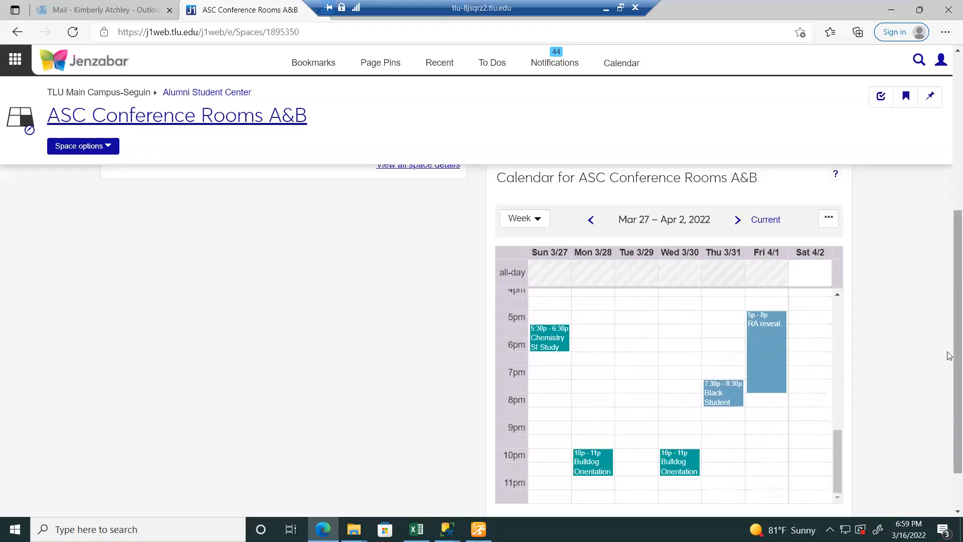
drag(950, 356, 950, 199)
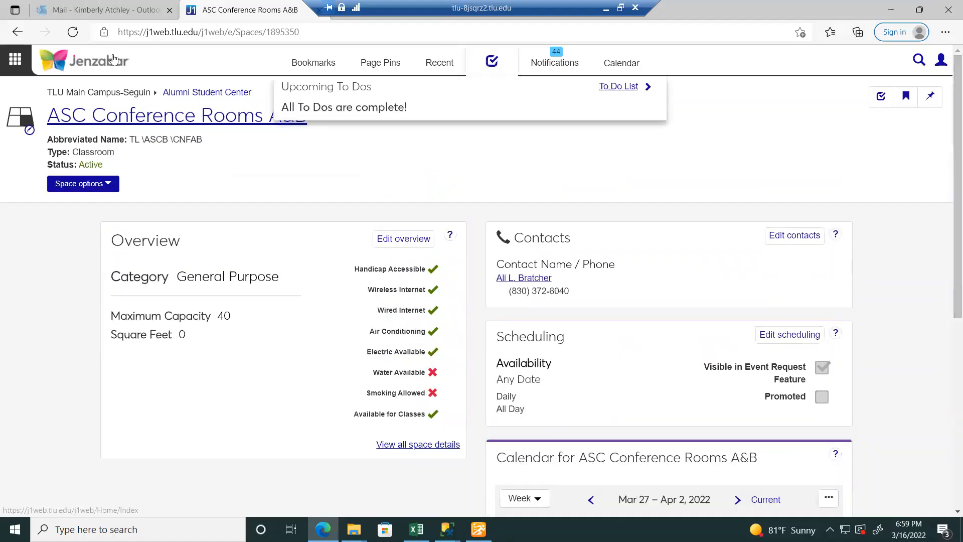
click(17, 38)
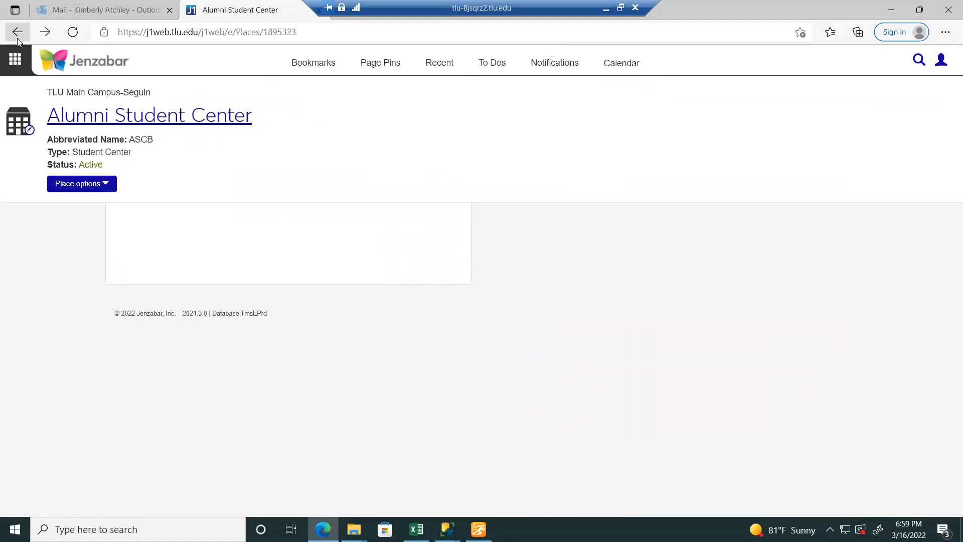
- Postpone the Bulldog Orientation event
click(17, 38)
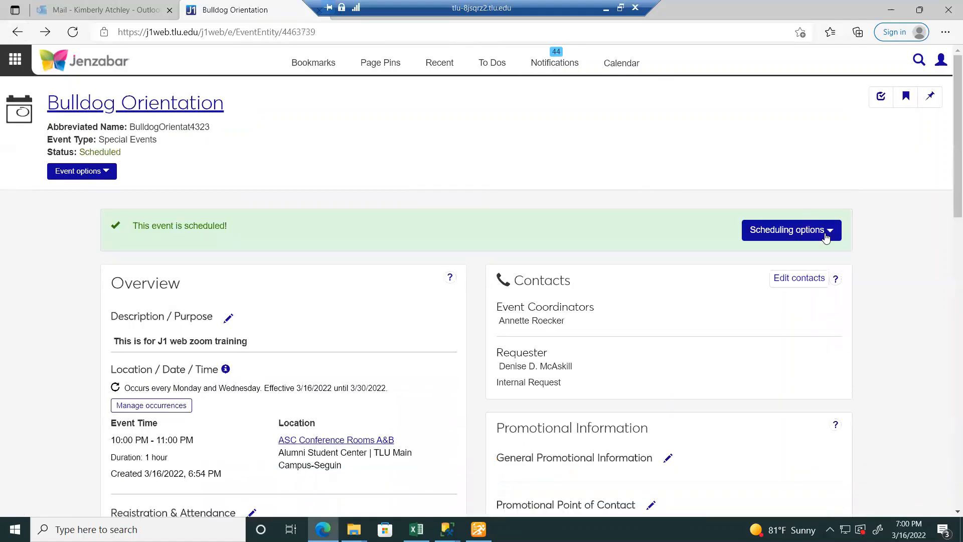
click(826, 241)
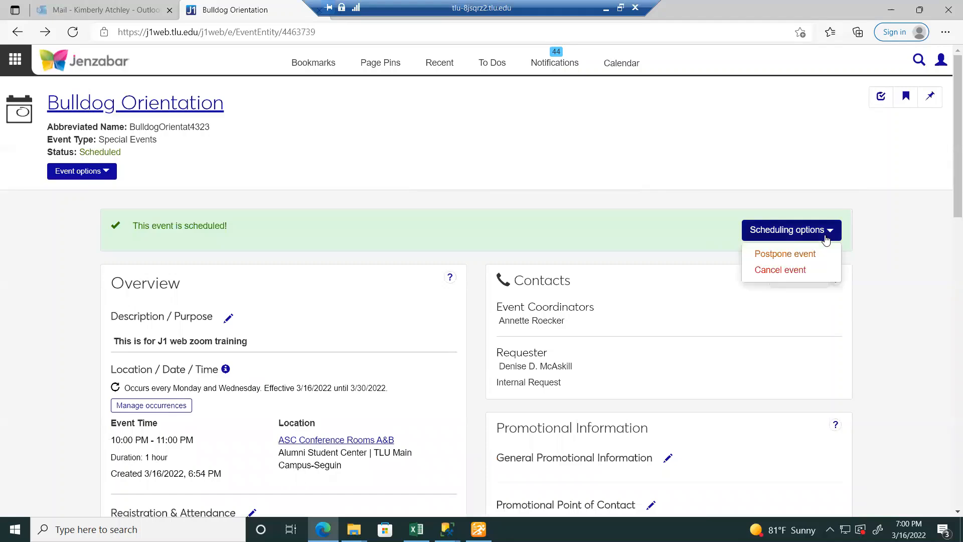
click(813, 253)
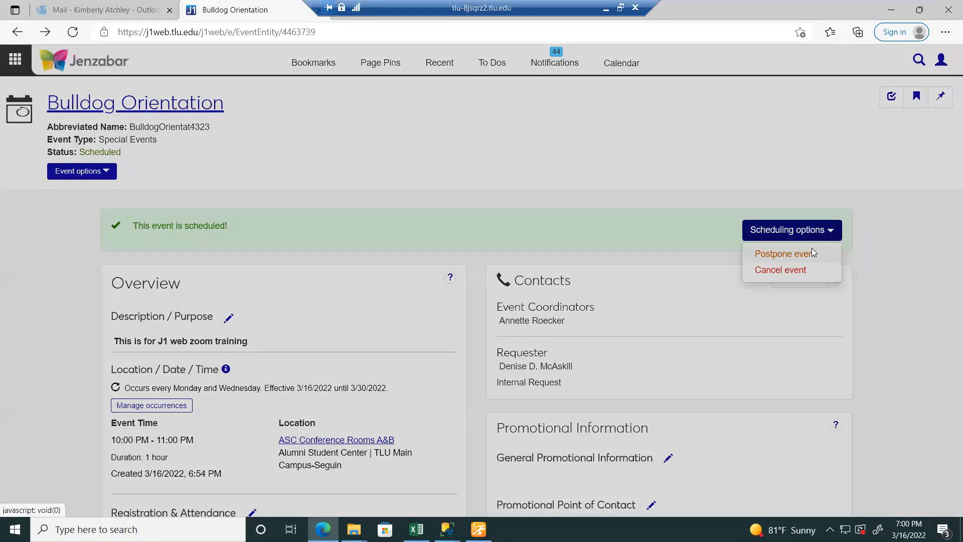
click(622, 166)
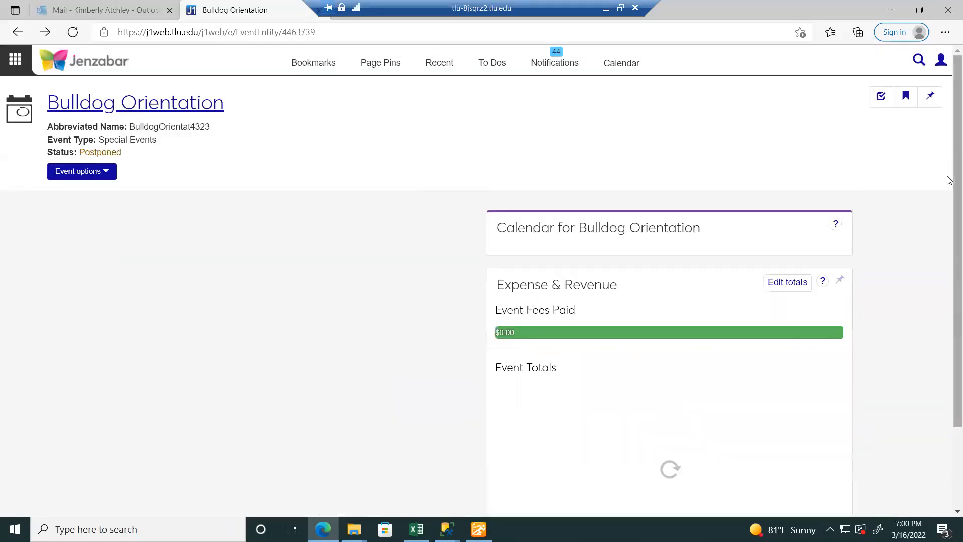
- Delete the Bulldog Orientation event entirely, returning to the Events Hub
scroll(950, 175, down, 3)
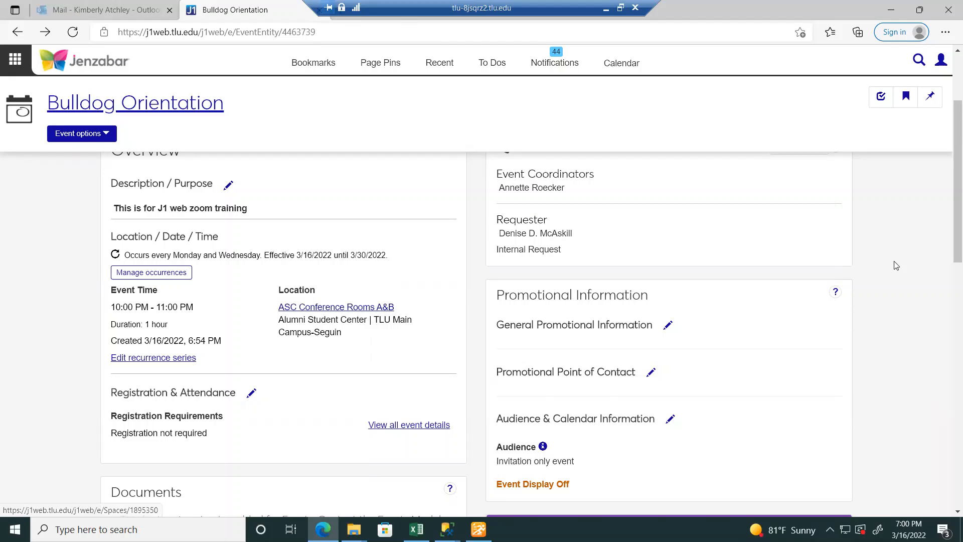
drag(948, 204, 939, 103)
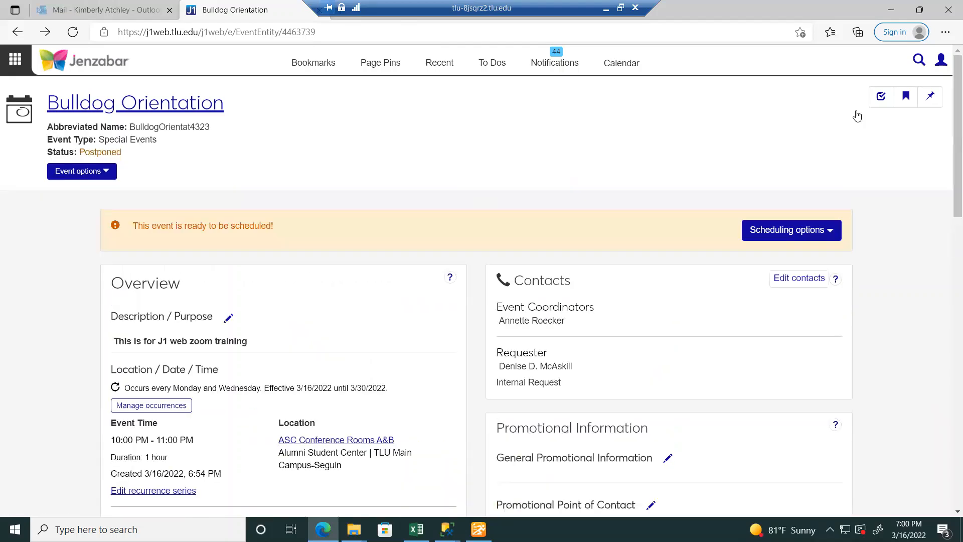
click(96, 172)
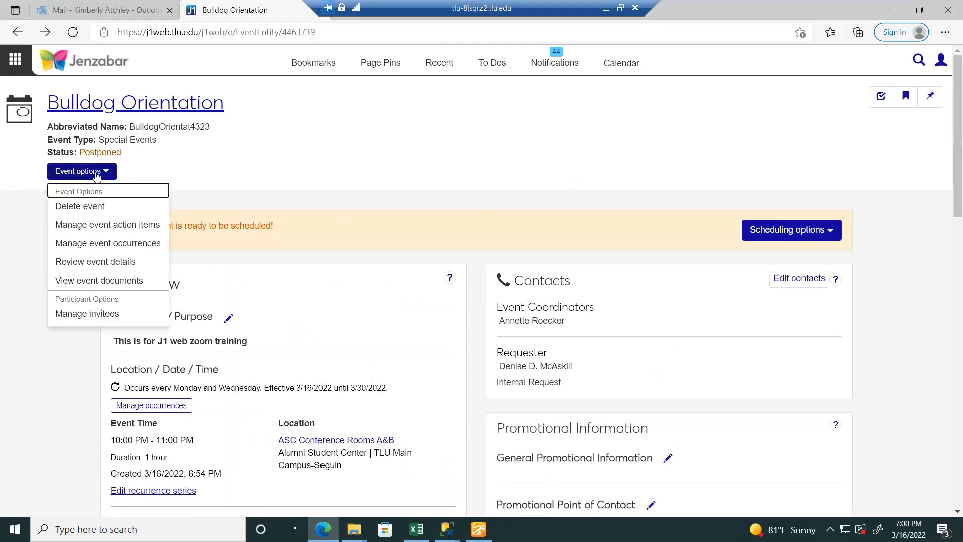
click(106, 208)
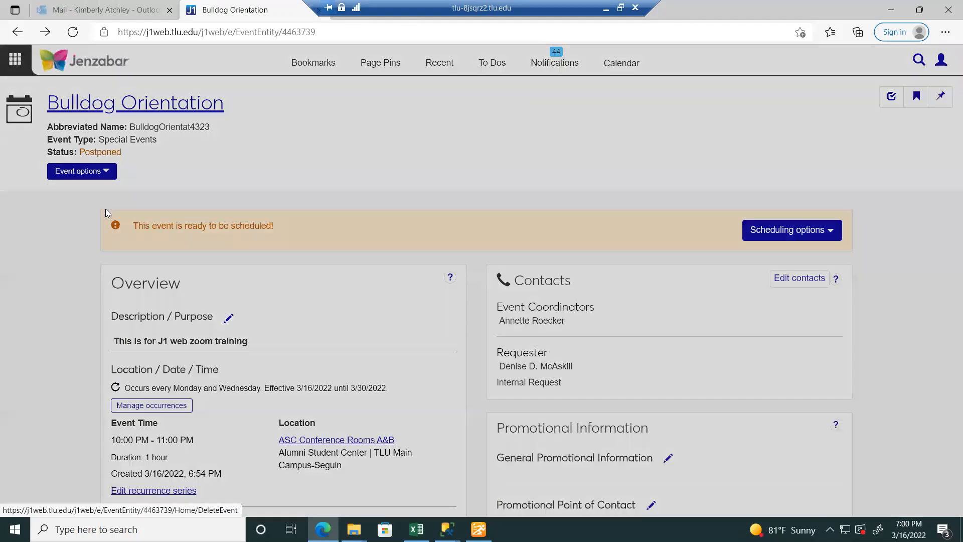
click(635, 179)
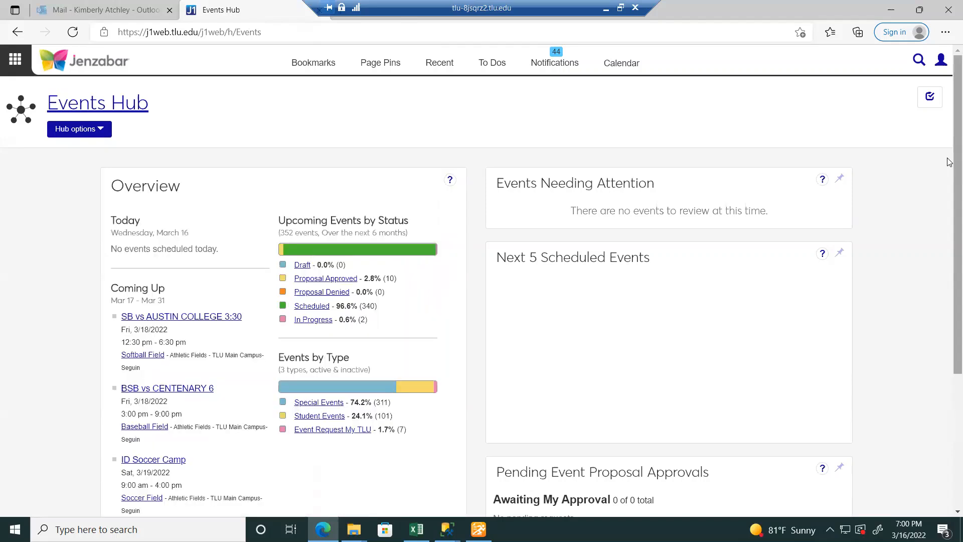
scroll(949, 200, down, 3)
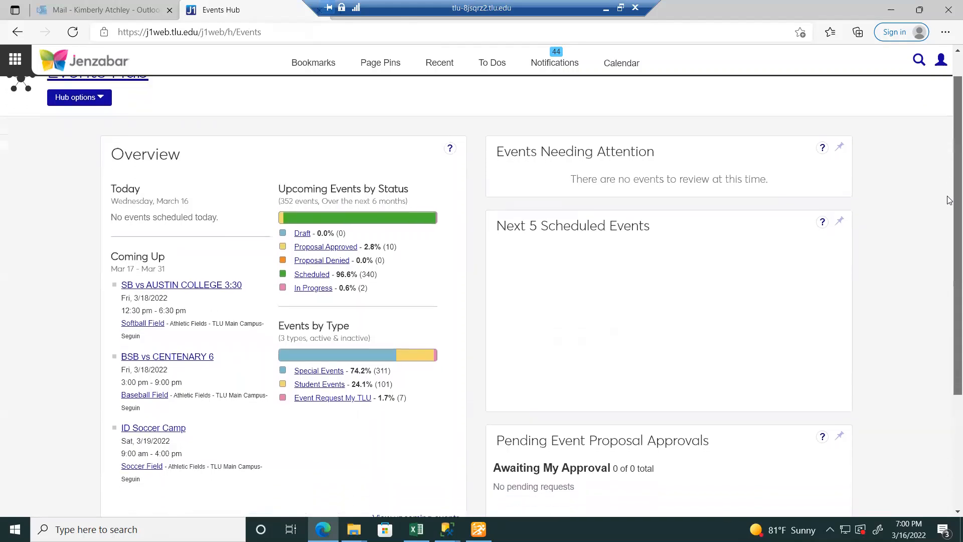
scroll(950, 238, down, 3)
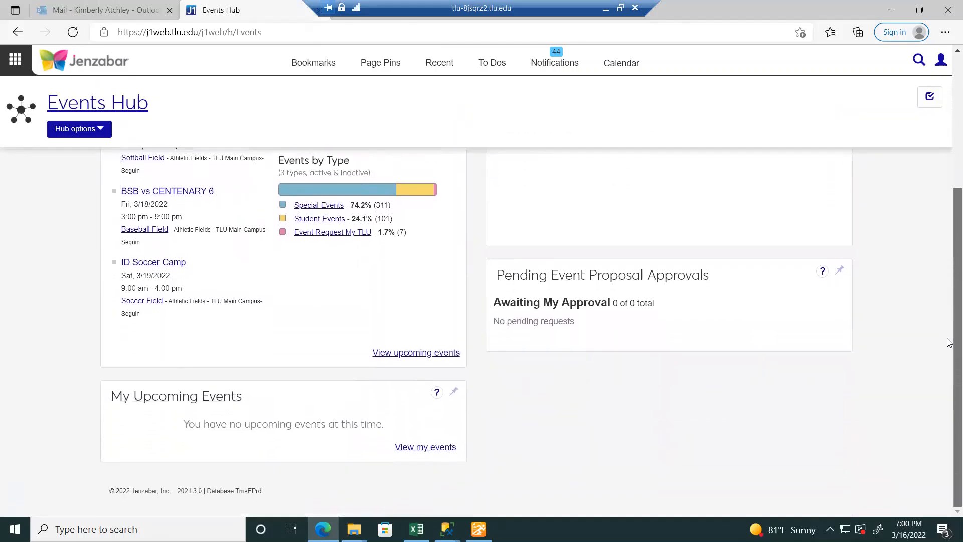
scroll(950, 164, up, 5)
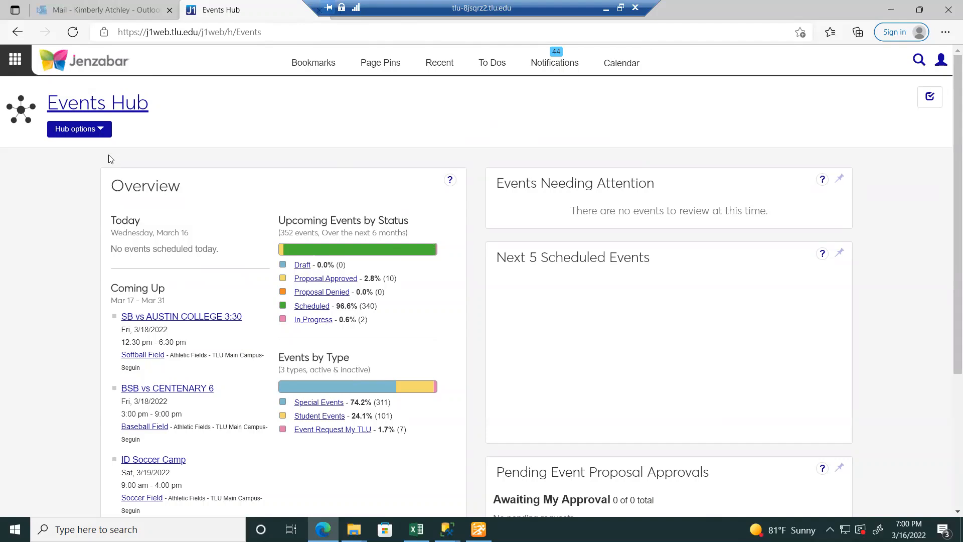
click(23, 69)
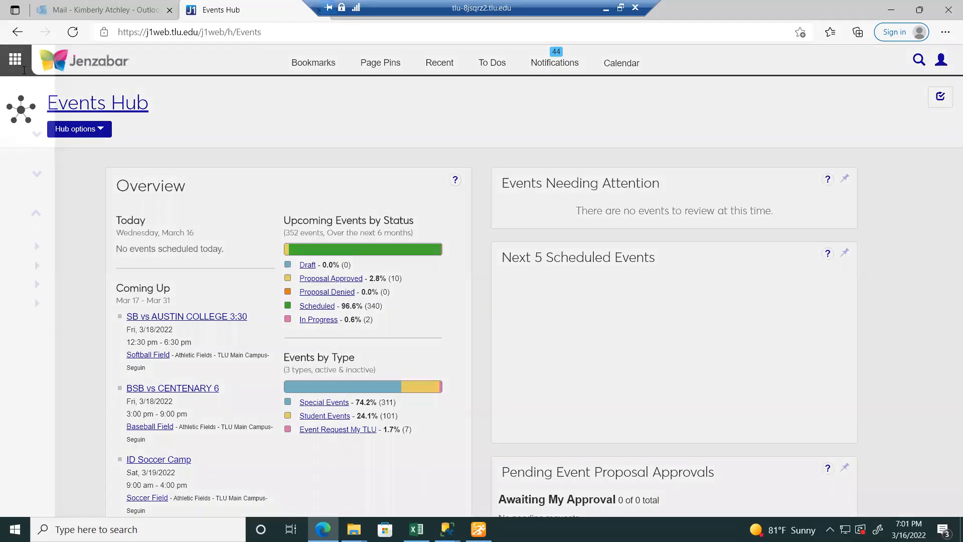
- Open the pinned Beck Center LL05 space page and scroll to its calendar
click(395, 62)
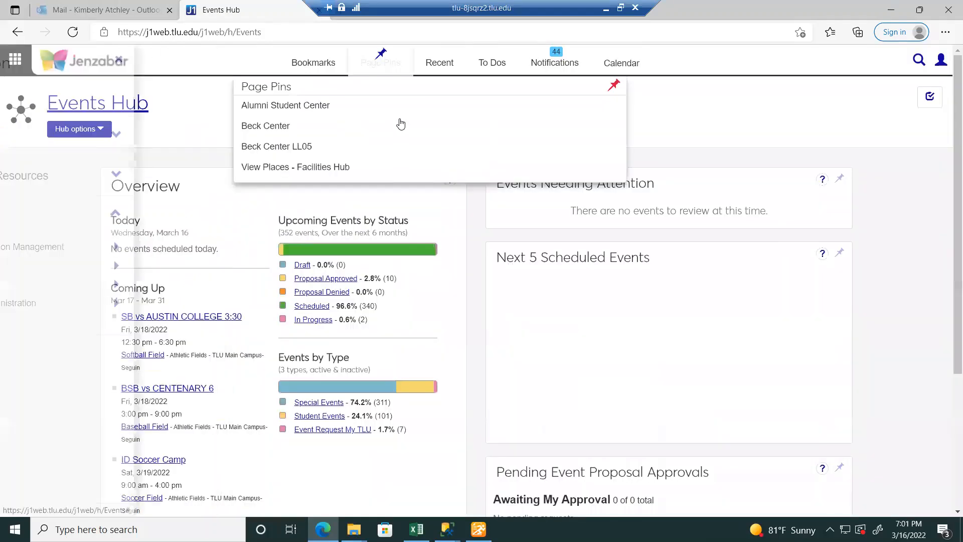
click(368, 151)
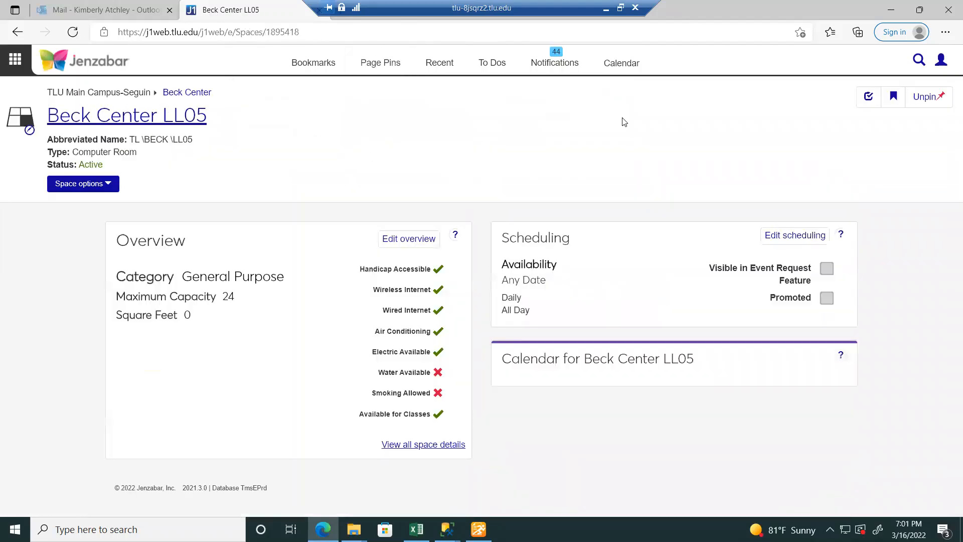
scroll(950, 284, down, 2)
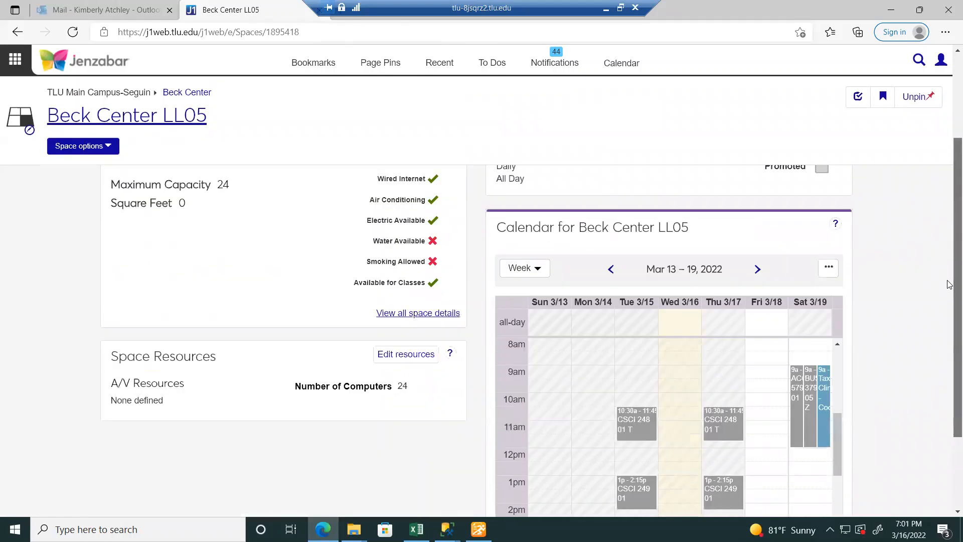
scroll(903, 286, down, 1)
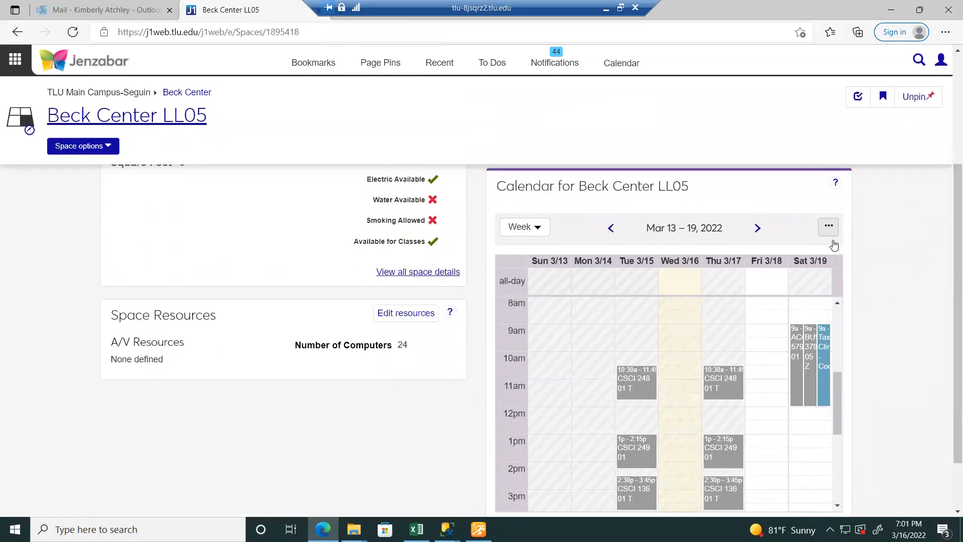
drag(836, 397, 836, 417)
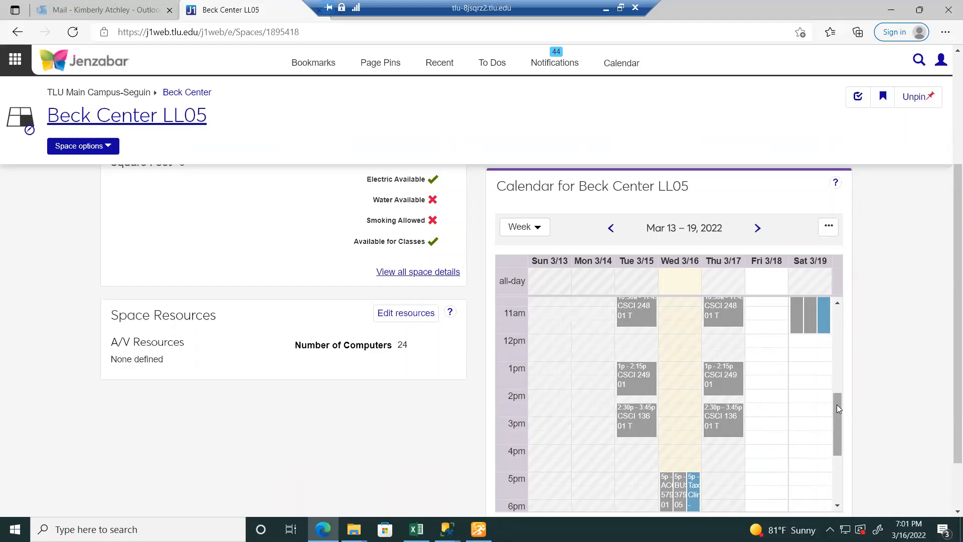
mouse_move(837, 405)
mouse_down()
mouse_move(836, 382)
mouse_move(845, 416)
mouse_up()
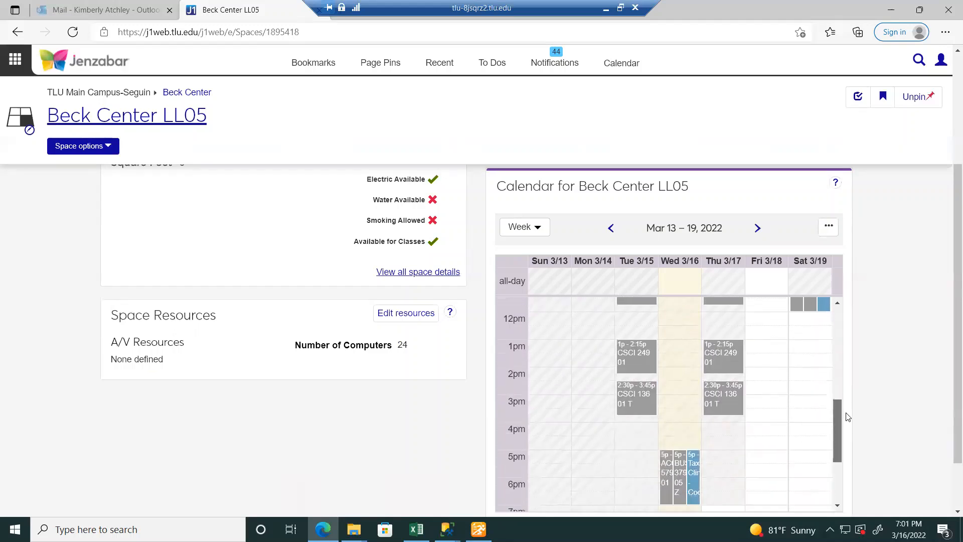
- Advance the room calendar week by week to Apr 10 – 16, 2022
click(756, 229)
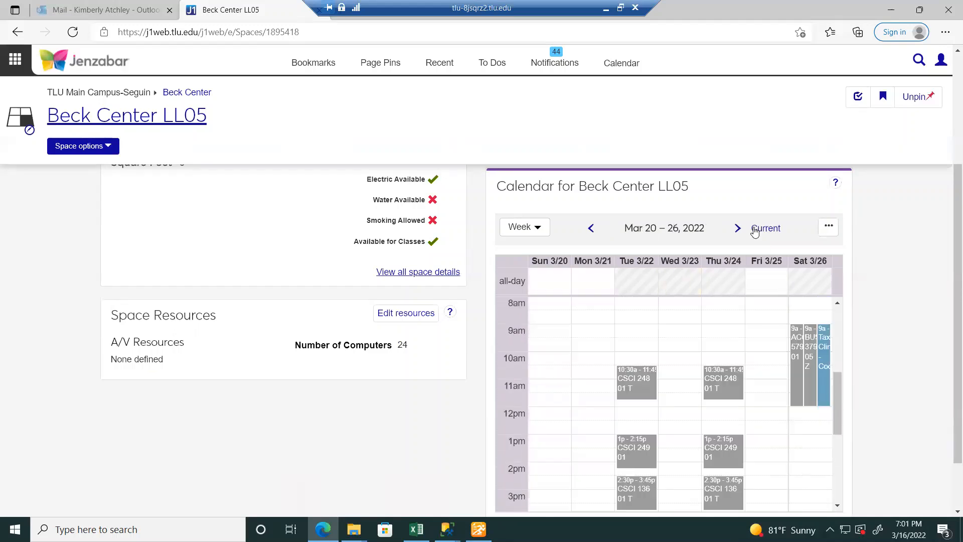
click(737, 230)
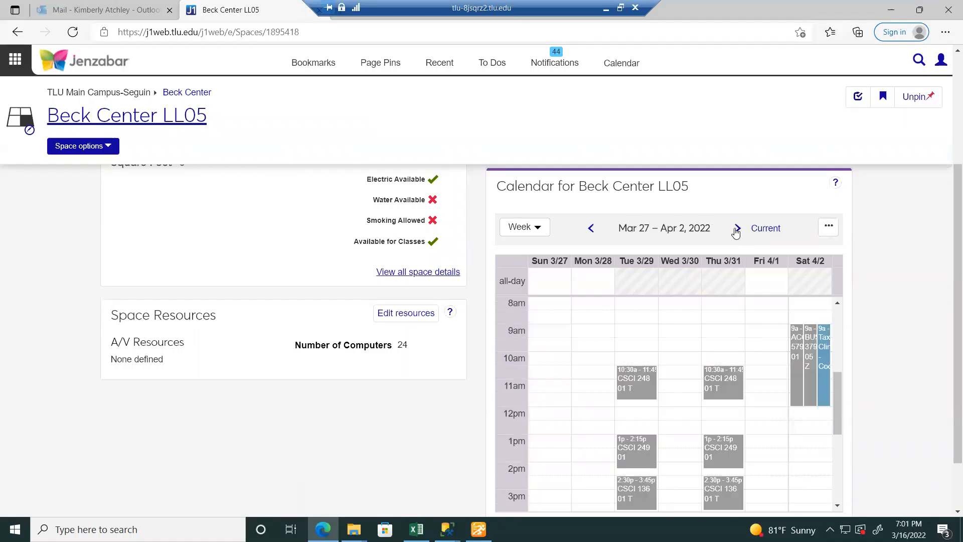
click(736, 229)
click(736, 229)
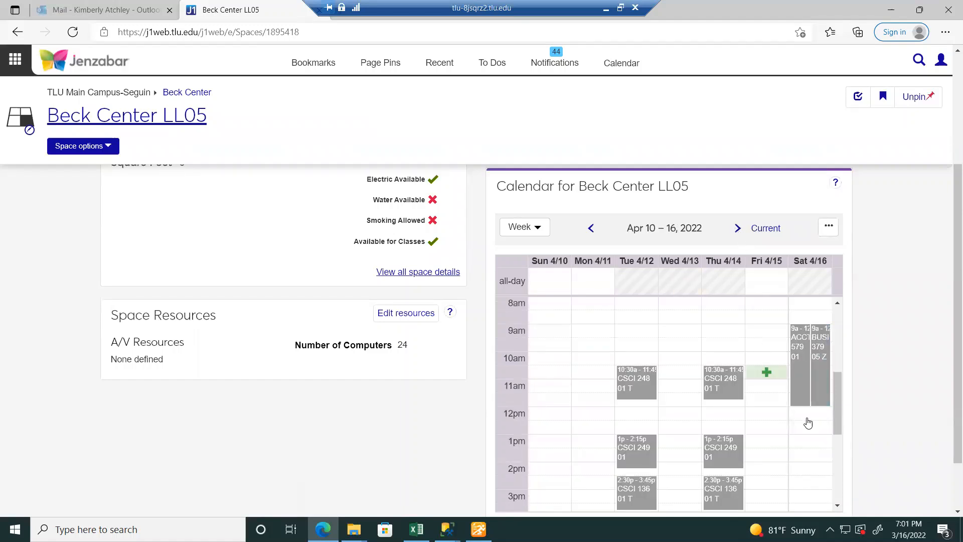
drag(836, 403, 829, 338)
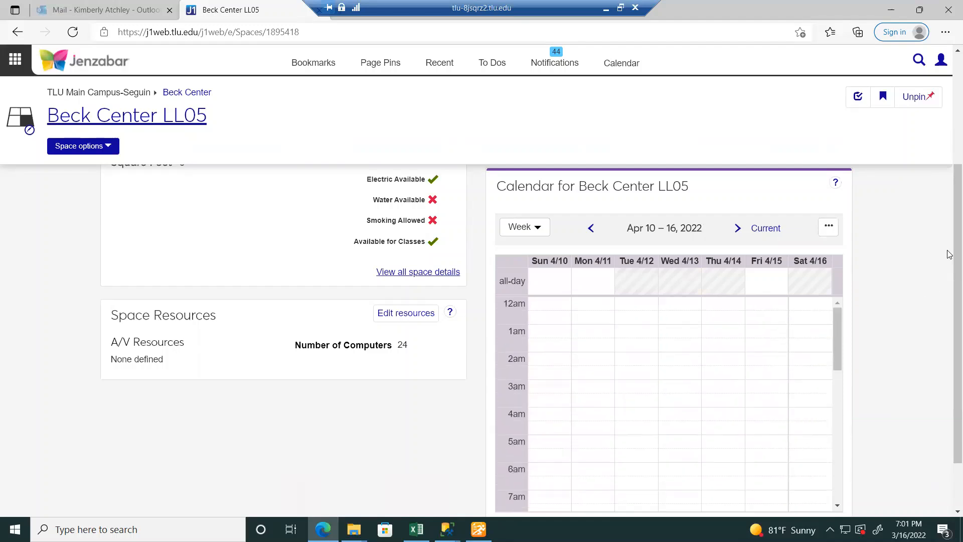
scroll(923, 245, up, 3)
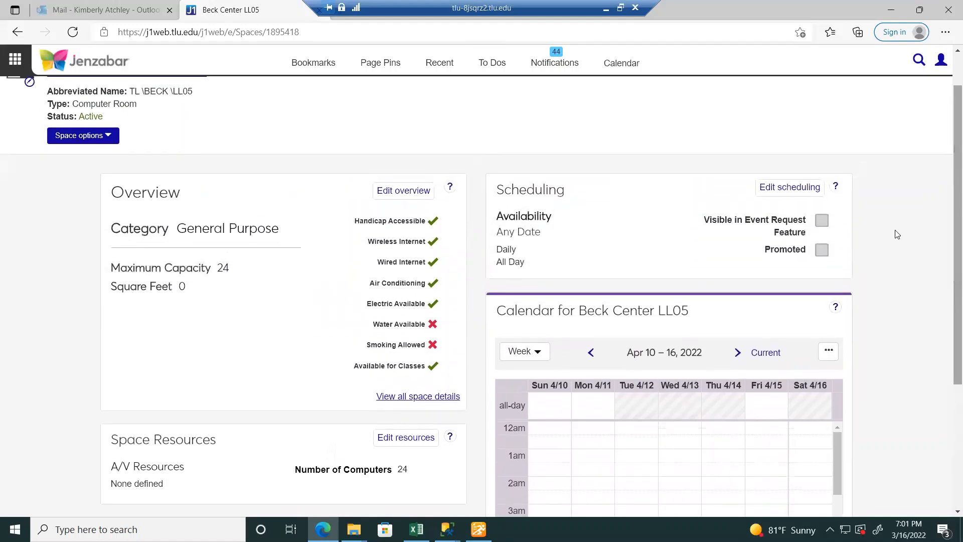
- Create a new event in Beck Center LL05 with classification Multi-part event
click(830, 352)
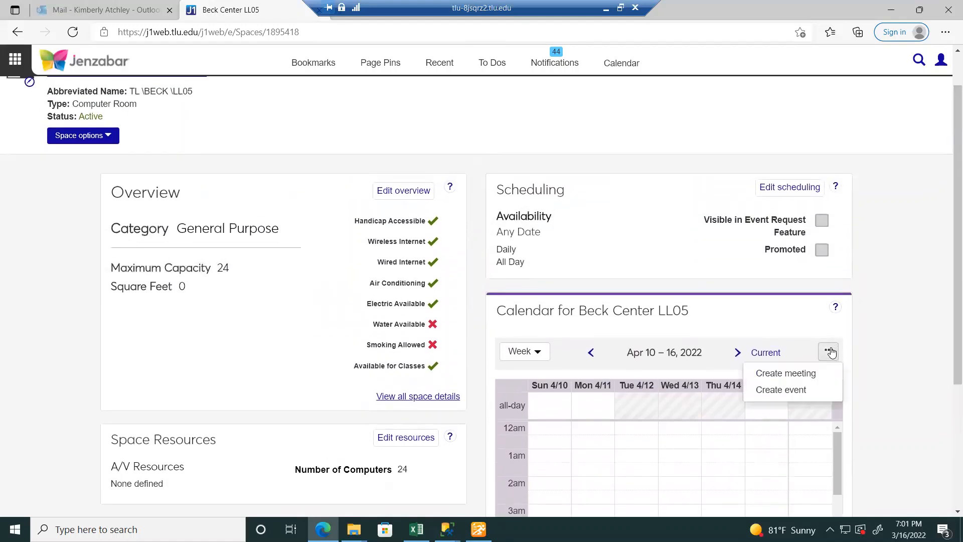
click(807, 391)
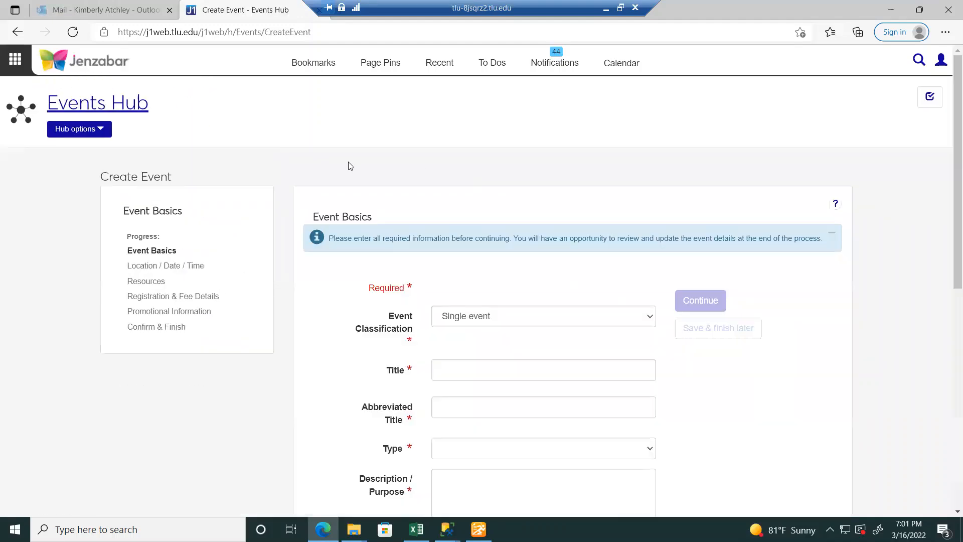
click(582, 320)
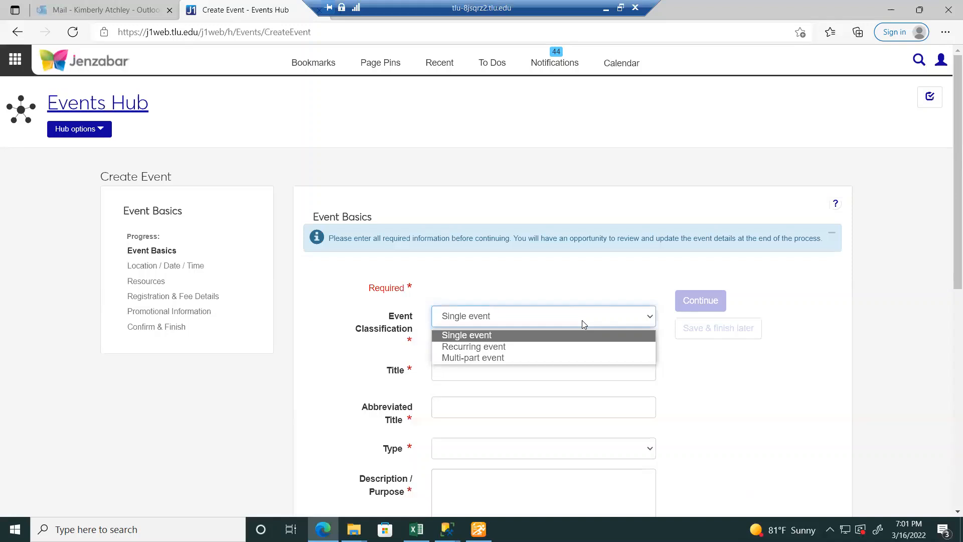
click(566, 358)
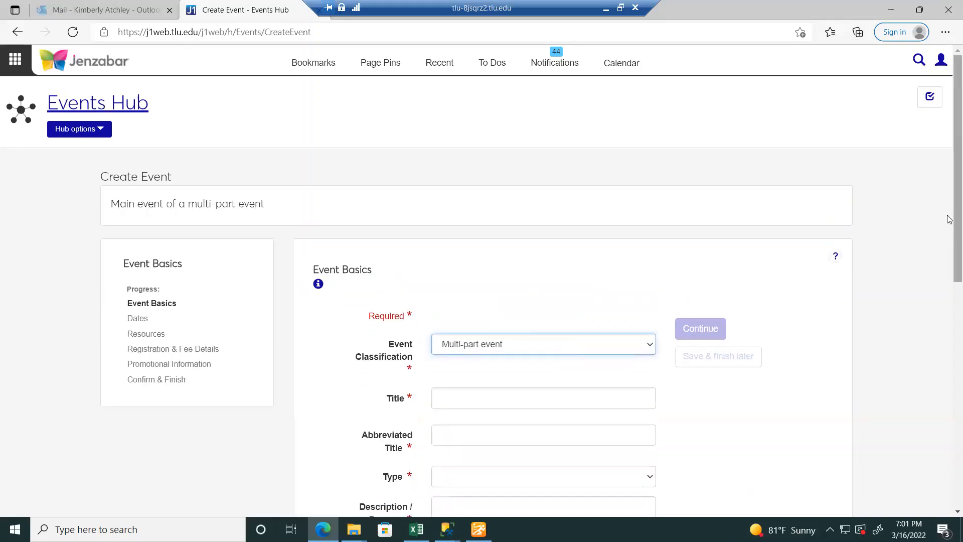
drag(950, 220, 949, 281)
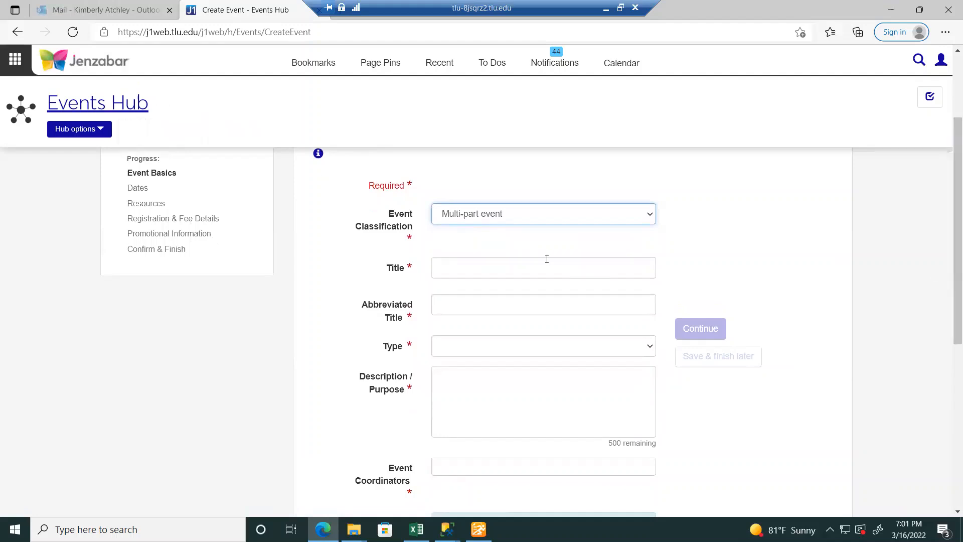
click(497, 268)
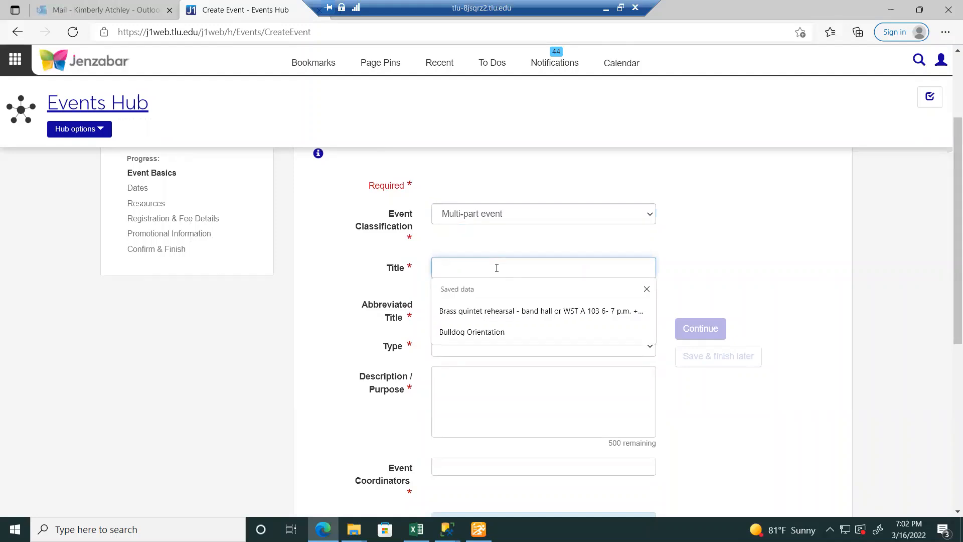
- Fill the title Bulldog Orientation and edit the abbreviated title to BulldogOrieMultiSP22
click(497, 334)
click(513, 306)
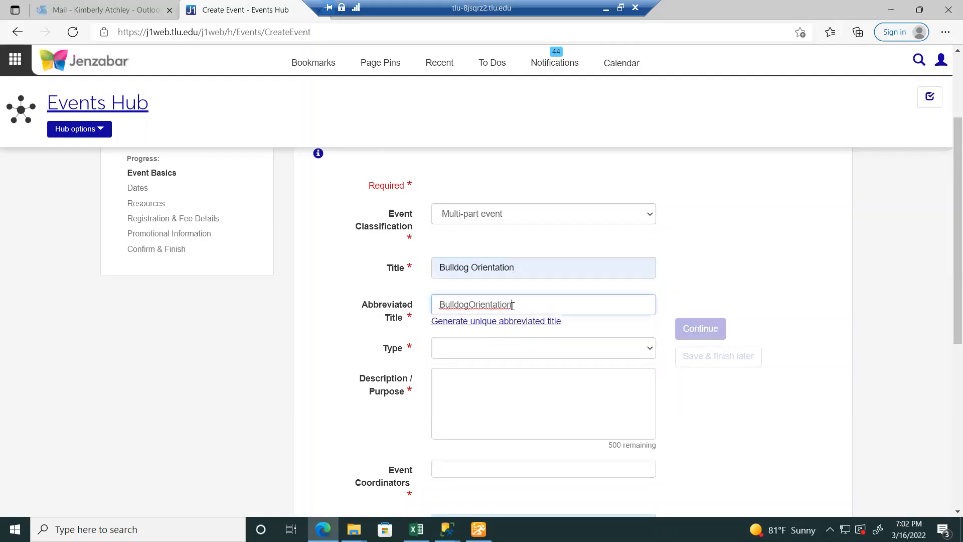
drag(512, 305, 487, 307)
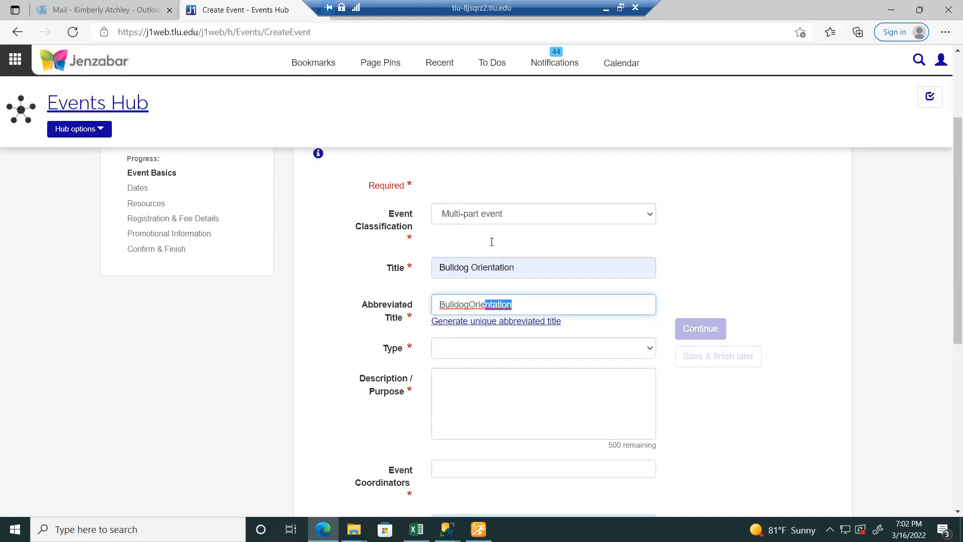
text(nm)
key(BackSpace)
key(BackSpace)
text(Multip22)
key(BackSpace)
key(BackSpace)
text(SP2)
click(506, 305)
key(BackSpace)
click(553, 304)
text(2)
- Set the event type to Student Events and description to 'Multi-Part Demonstration'
click(595, 352)
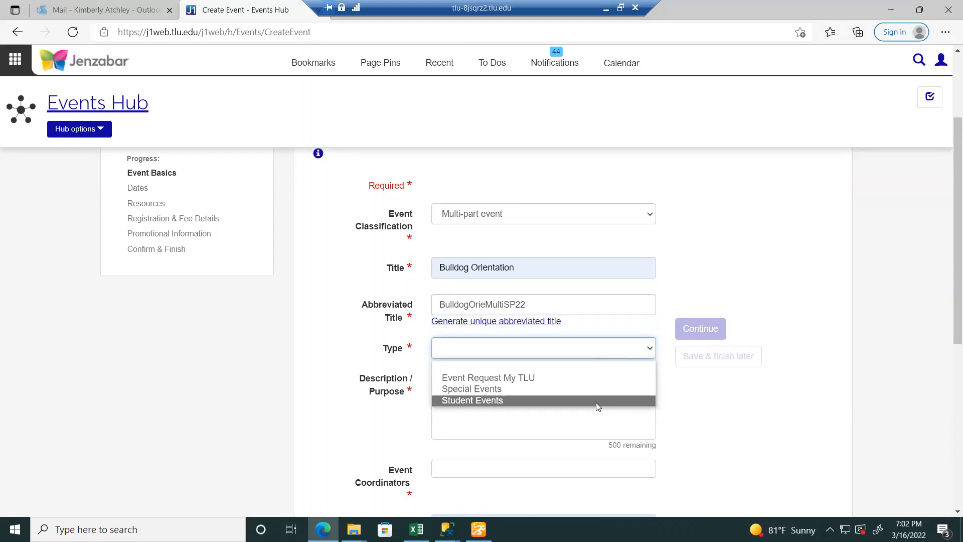
click(567, 401)
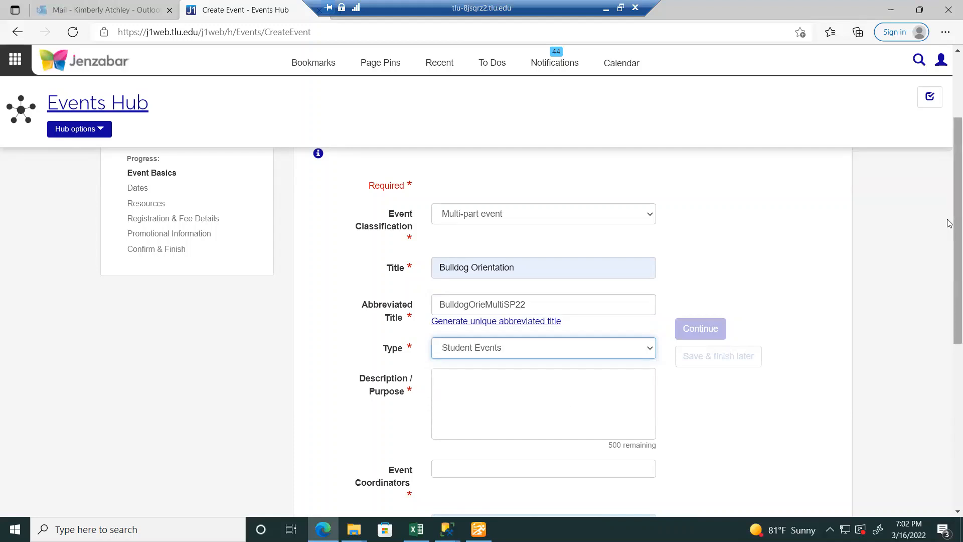
drag(949, 224, 949, 280)
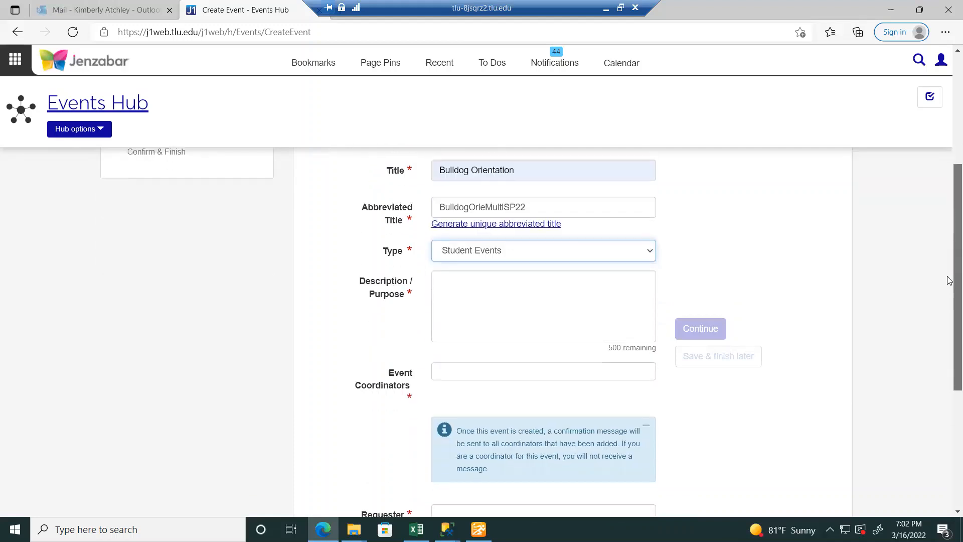
click(490, 273)
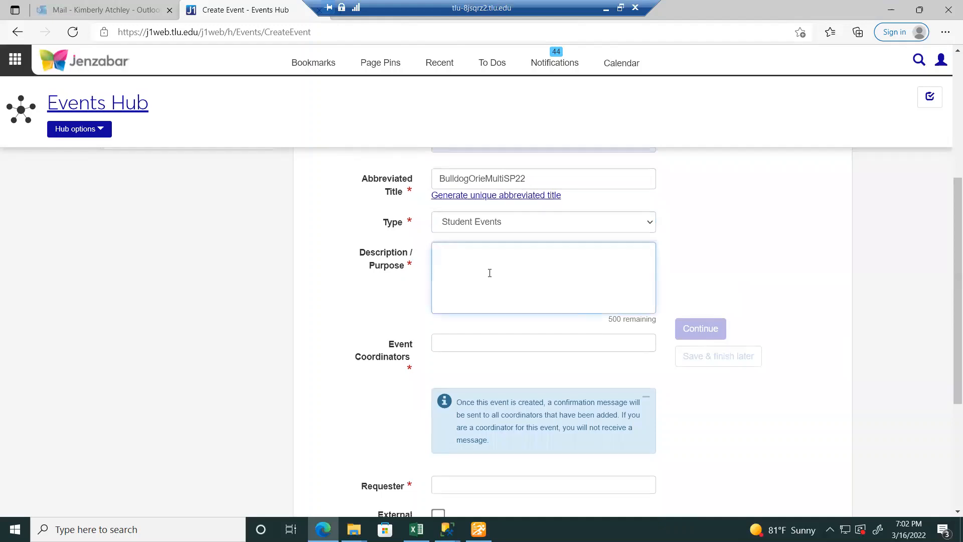
text(Multi-Part Demonstration)
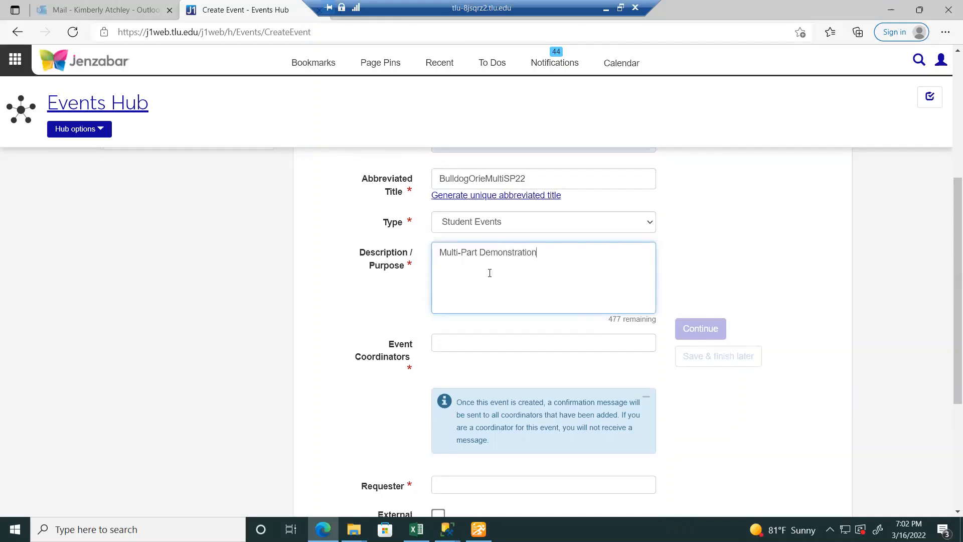
- Add the event coordinator by name search and begin entering the requester's name
key(Tab)
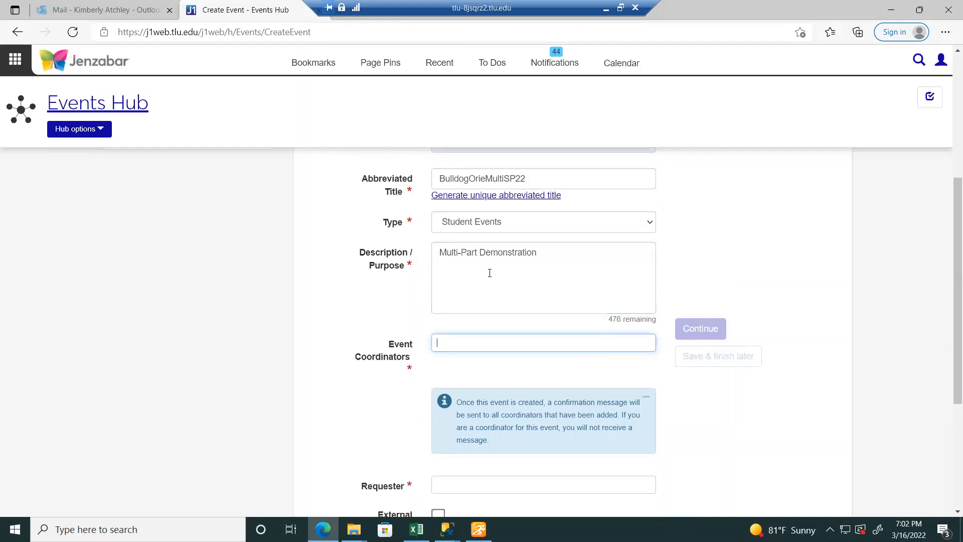
text(zit)
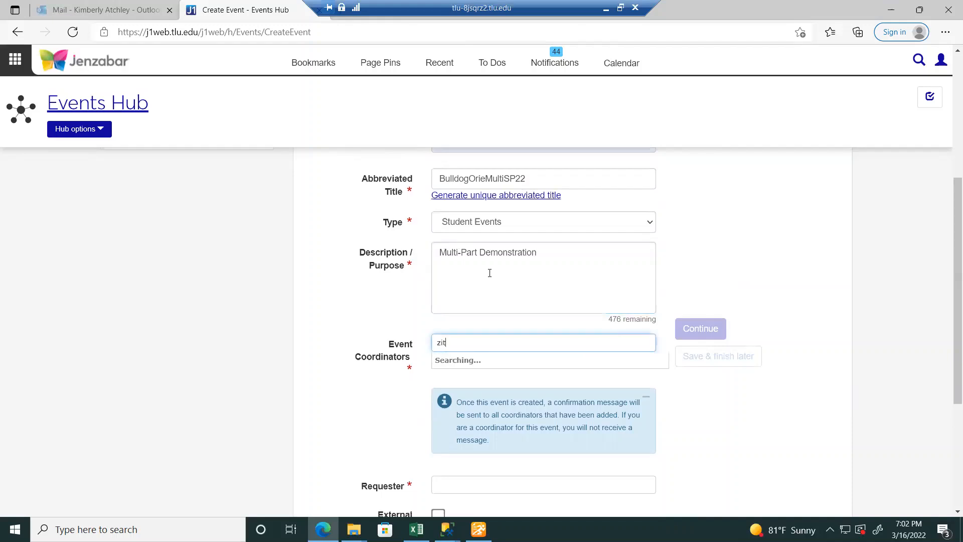
text(elman)
key(Down)
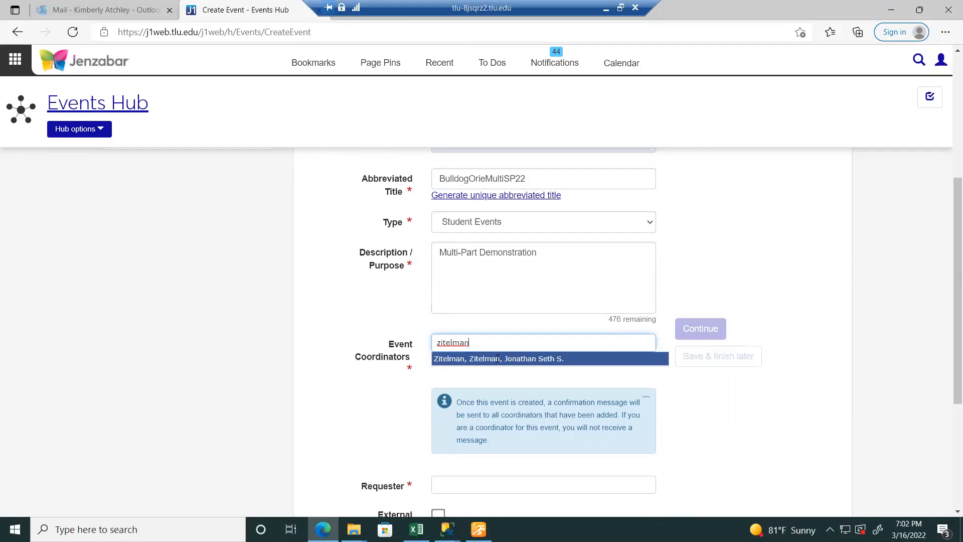
key(Return)
drag(954, 307, 955, 410)
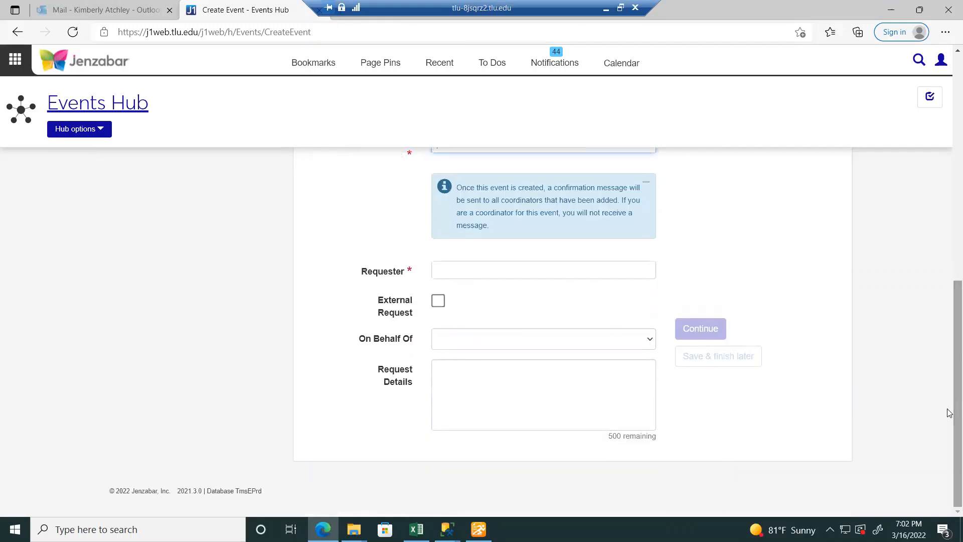
click(454, 271)
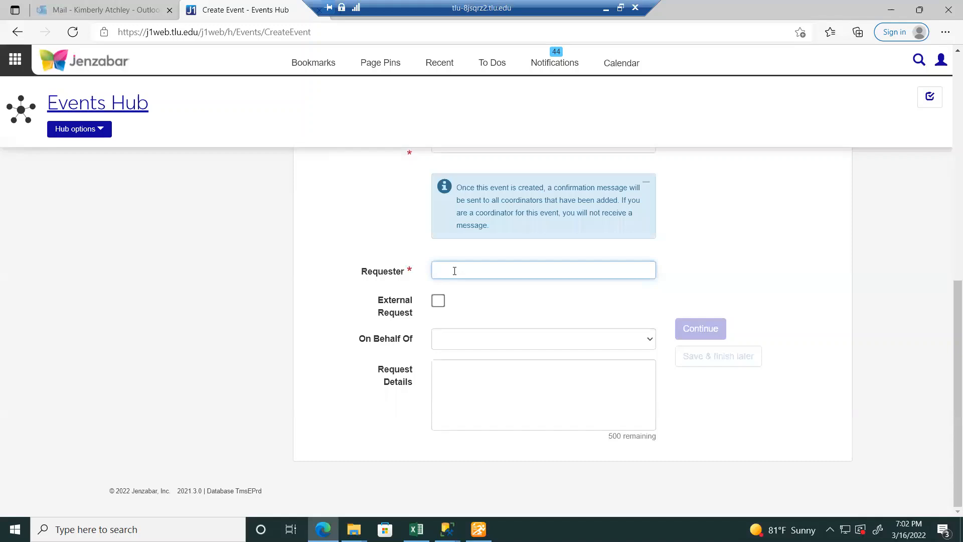
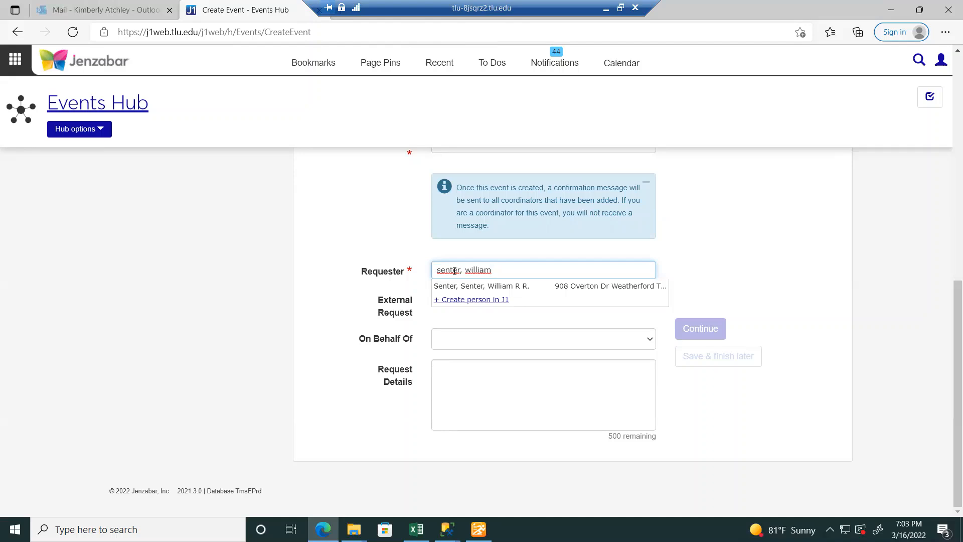
- Choose the suggested person as requester and continue to the multi-part event confirmation
click(474, 290)
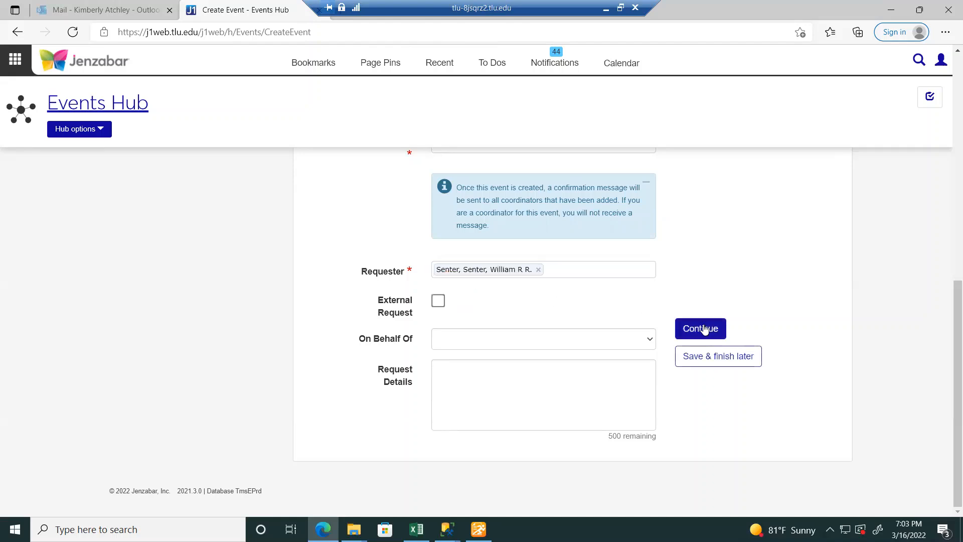
click(715, 339)
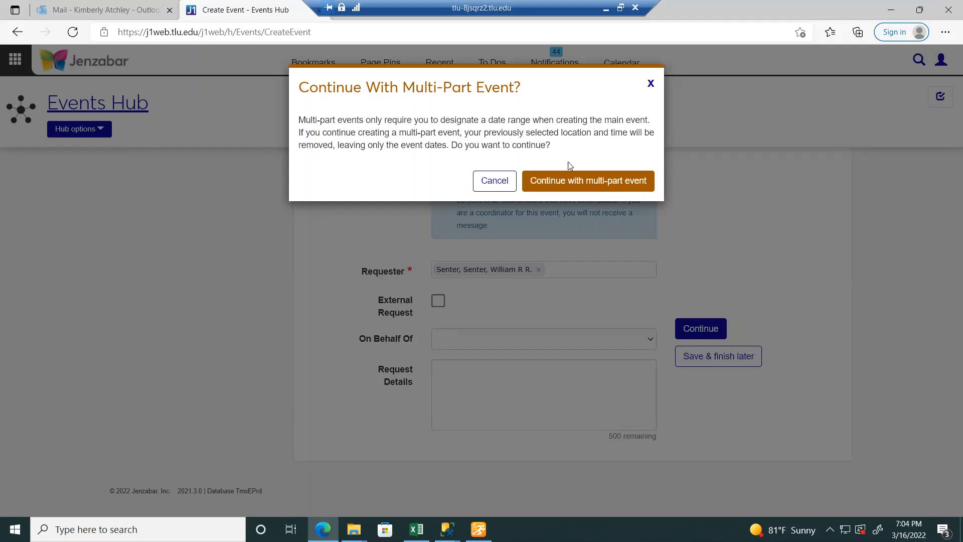
- Confirm multi-part, set dates 03/16/2022 to 03/24/2022, and save to finish later
click(587, 181)
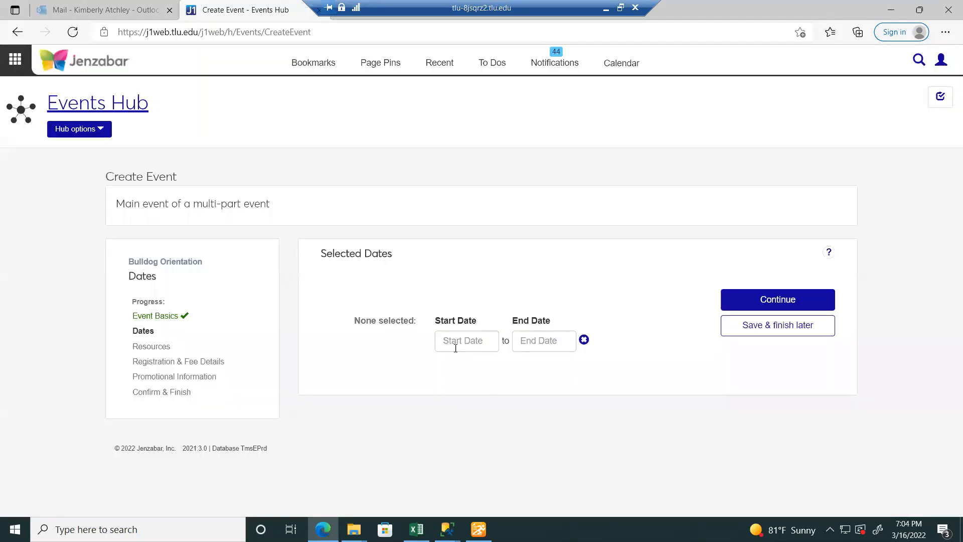
click(464, 348)
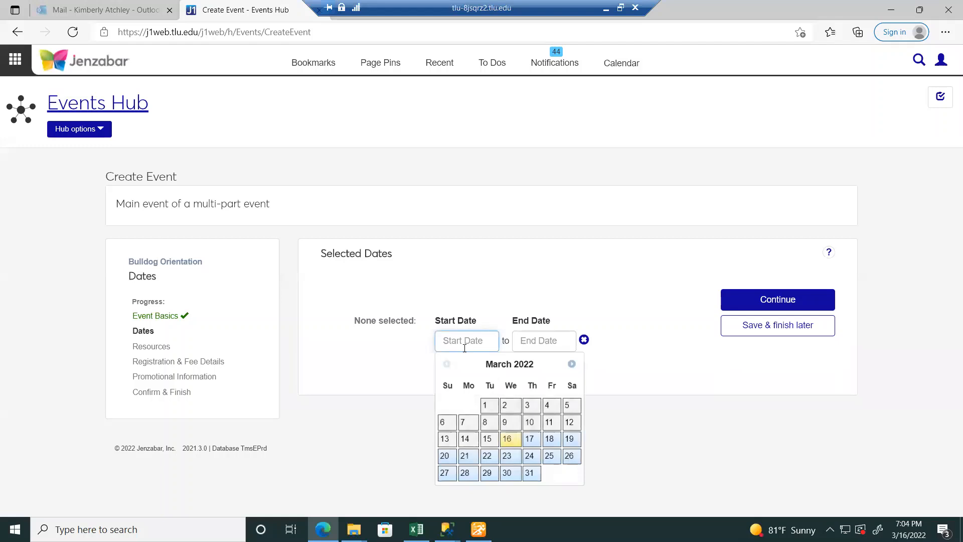
click(509, 440)
click(536, 341)
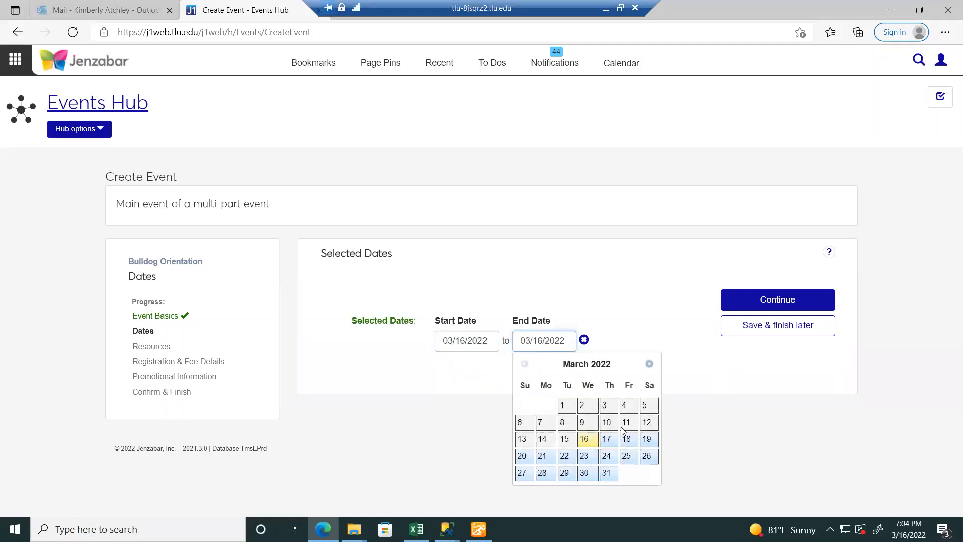
click(606, 456)
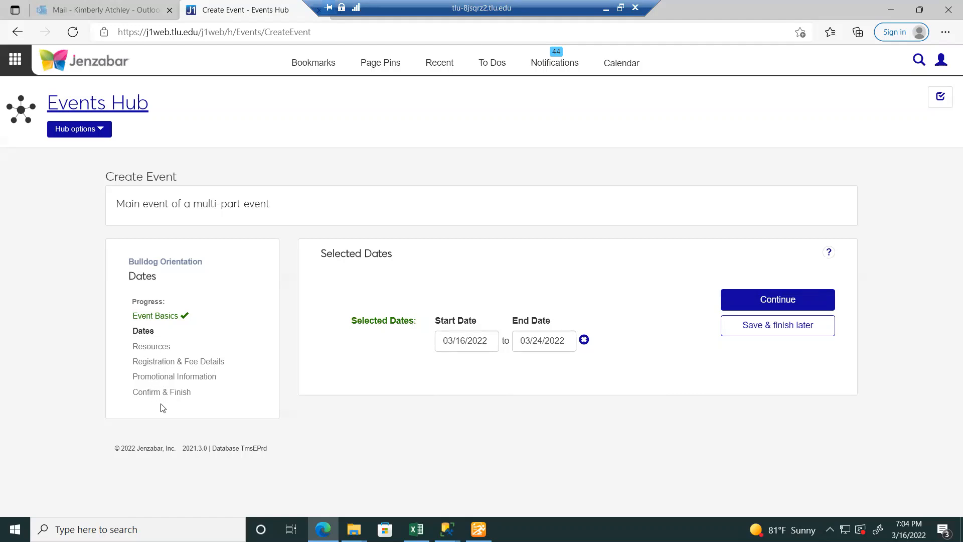
click(808, 332)
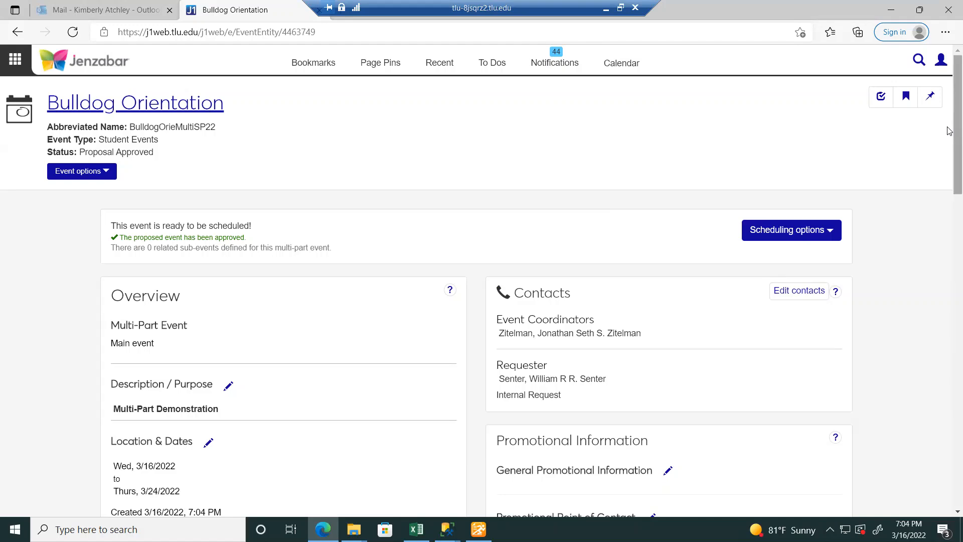
- Review the Bulldog Orientation event page and open its Event options dropdown
drag(950, 131, 949, 190)
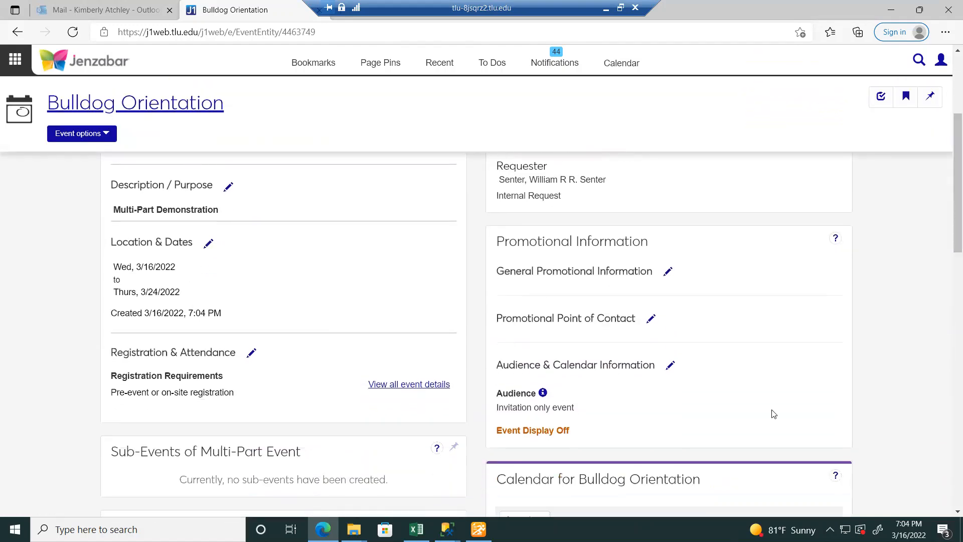
drag(948, 202, 950, 246)
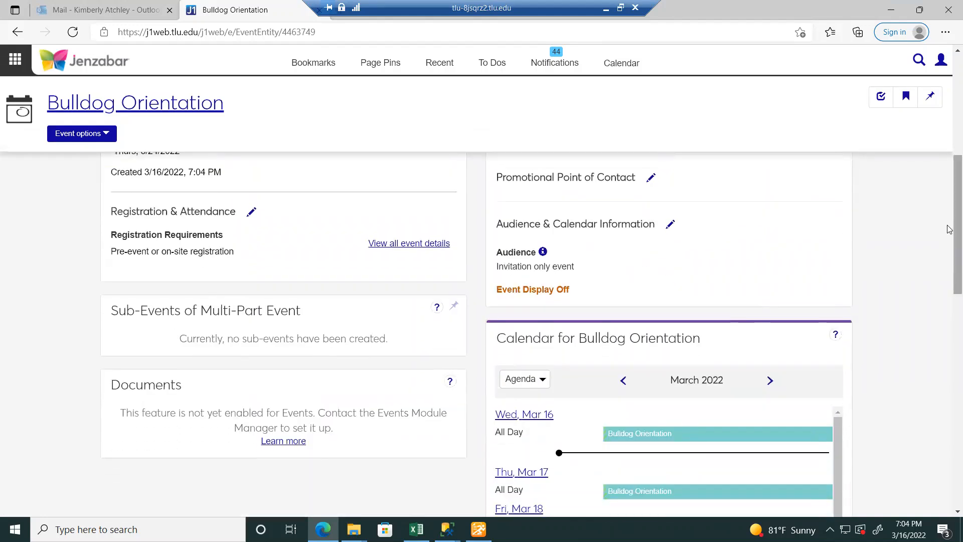
scroll(950, 228, down, 4)
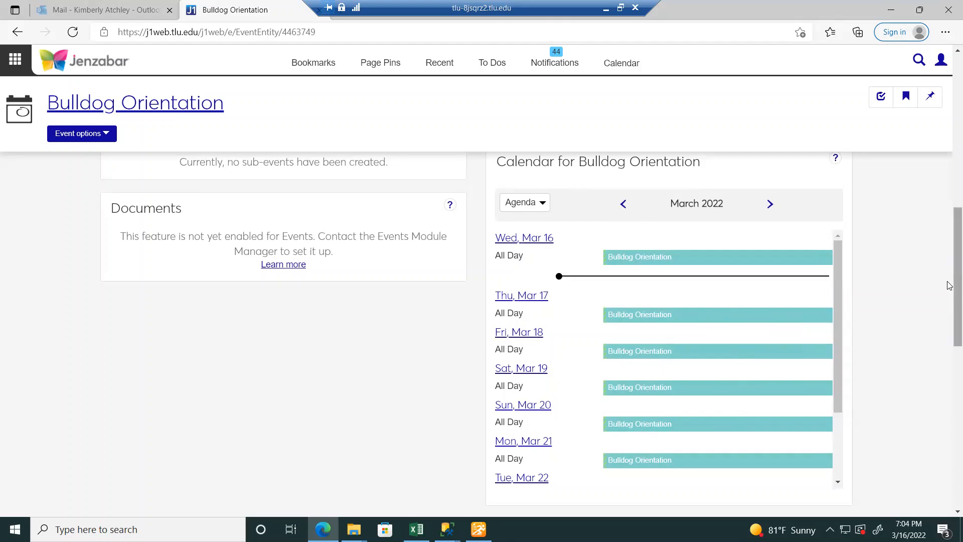
drag(954, 275, 945, 134)
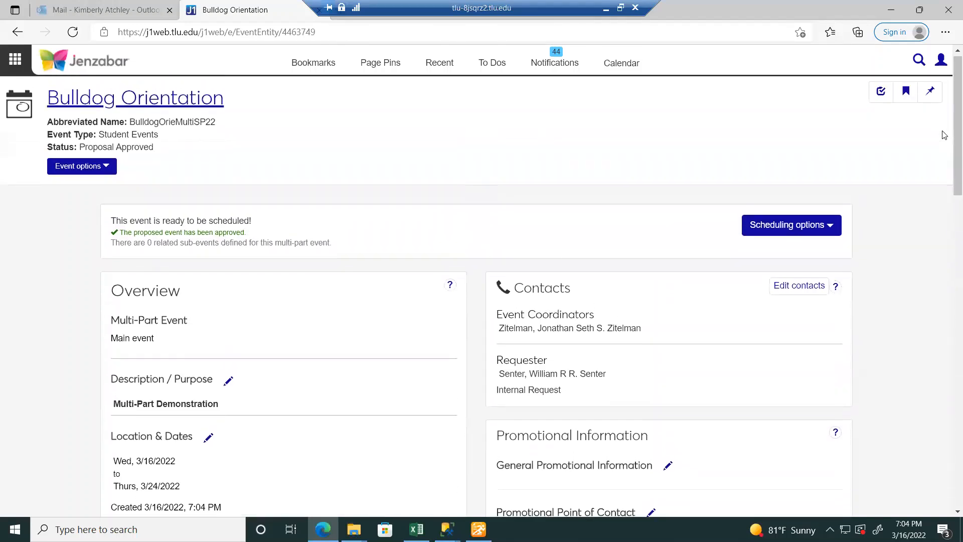
click(101, 173)
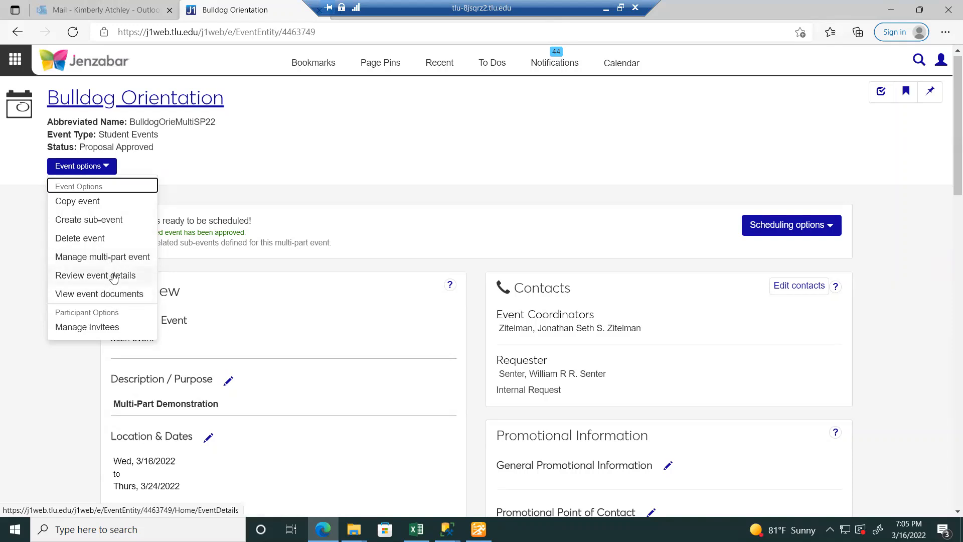
- Start a sub-event titled 'Bulldog Orientation - Intro Session', abbreviated BulldogIntroSP22
click(103, 222)
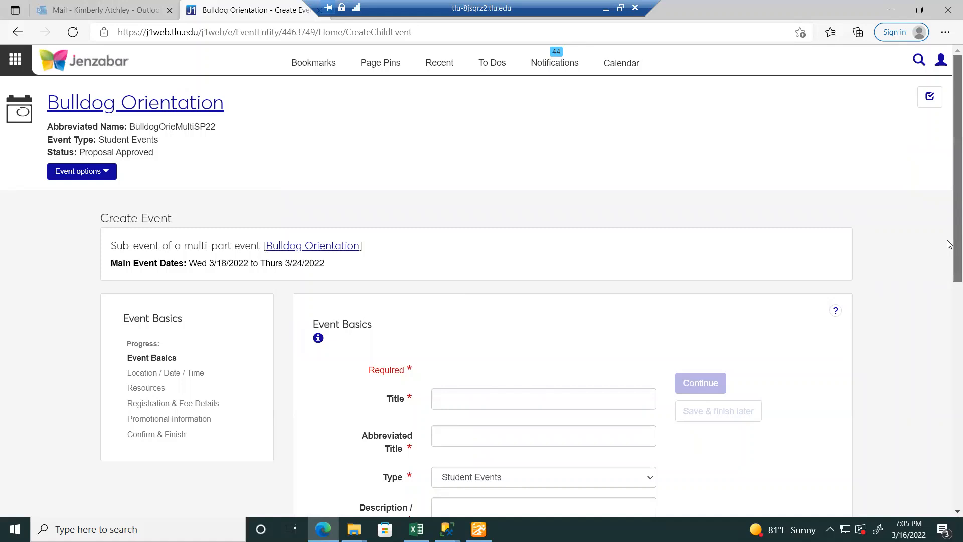
scroll(950, 276, down, 2)
scroll(949, 321, down, 1)
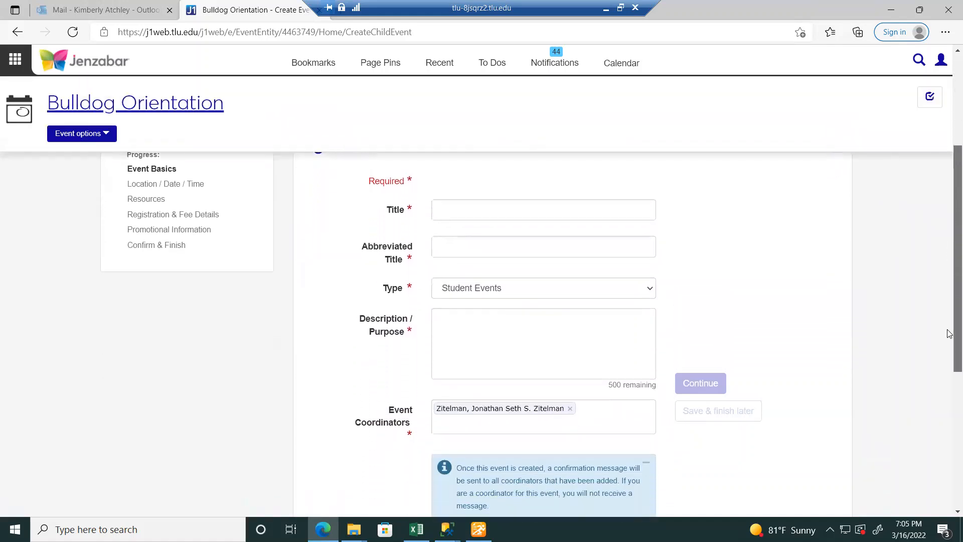
click(515, 213)
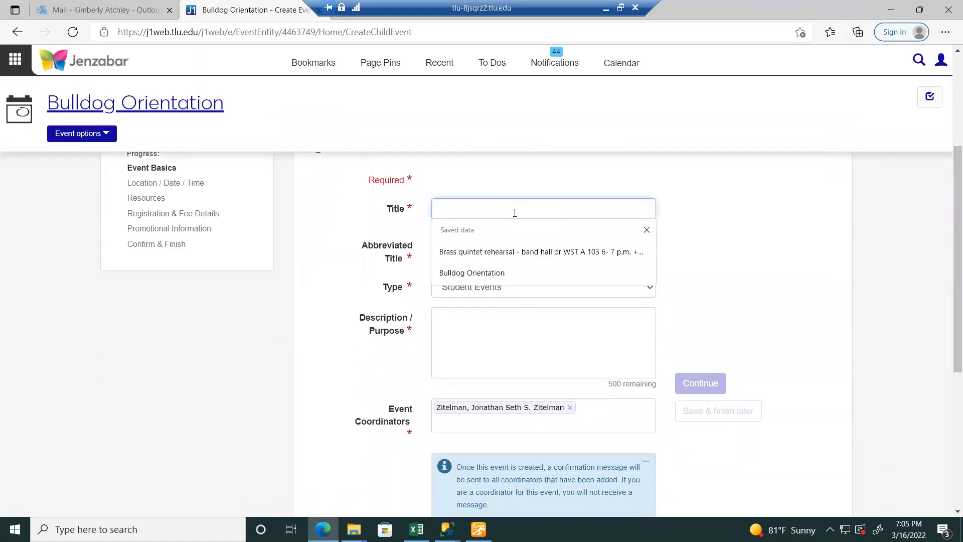
text(kB)
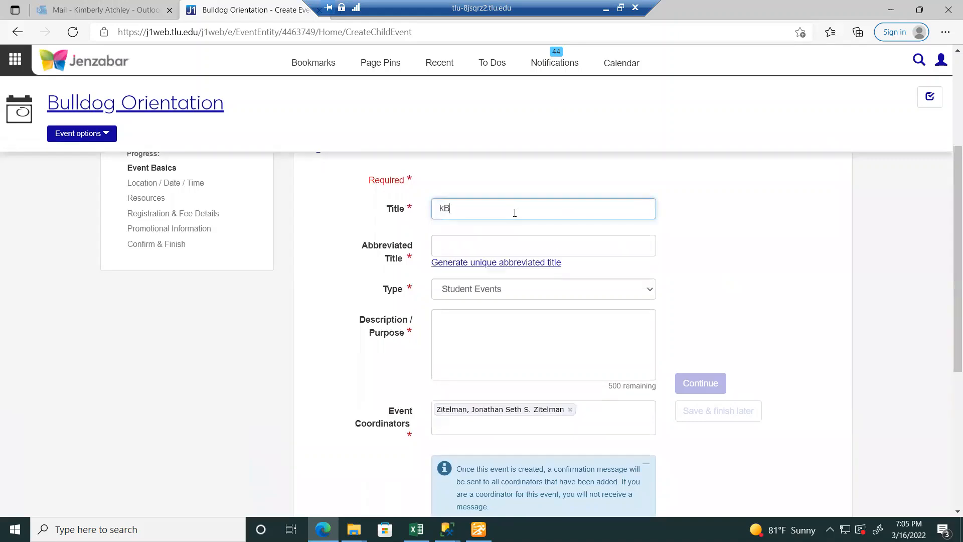
text(Bulldog Orientation)
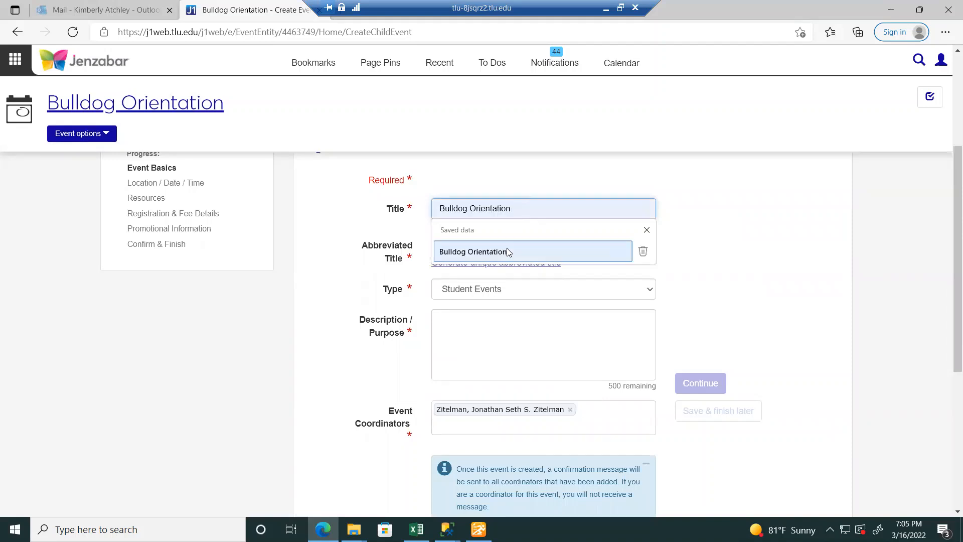
click(507, 248)
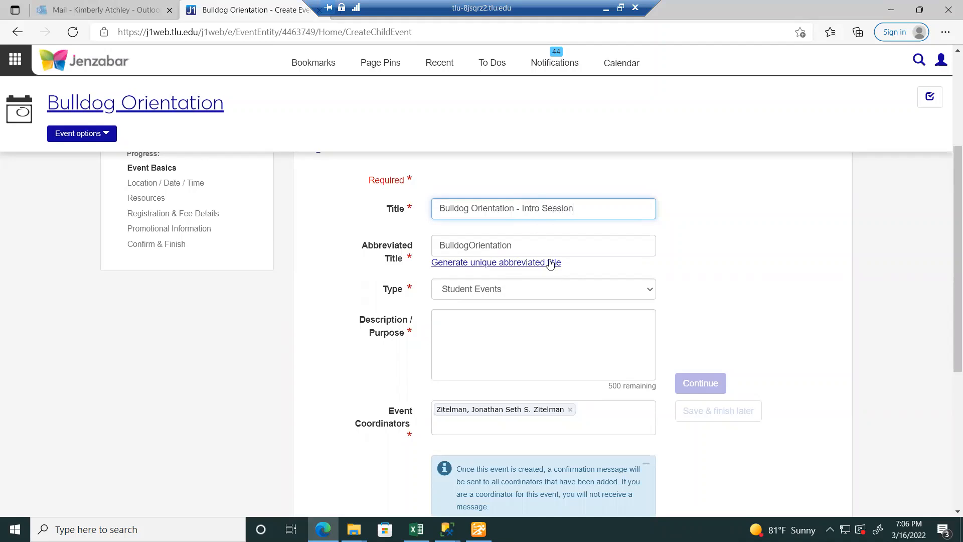
drag(523, 244, 464, 245)
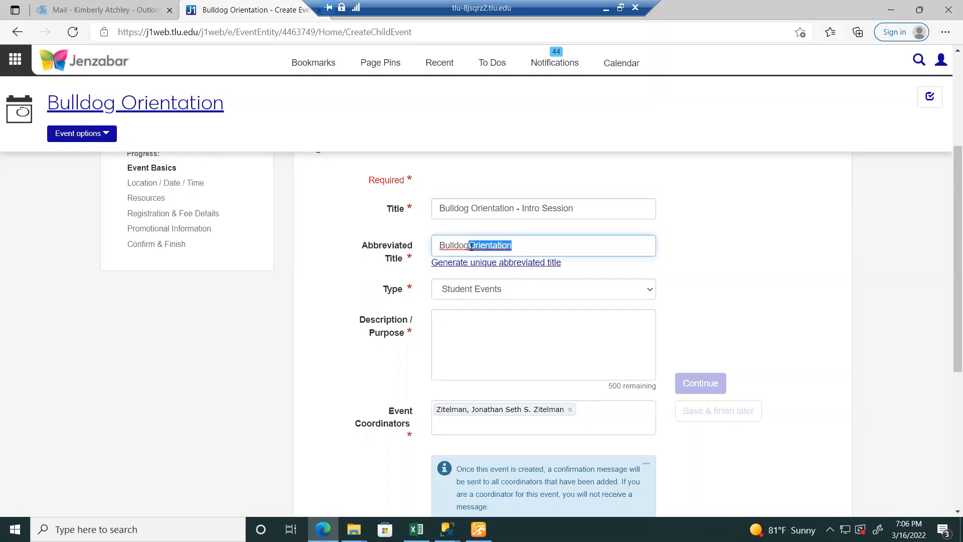
text(In)
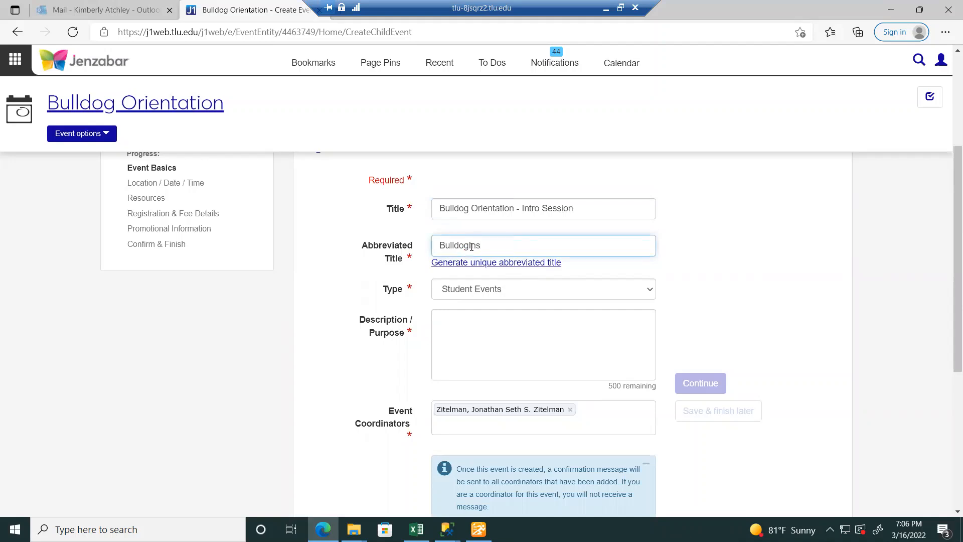
text(tro@)
key(BackSpace)
- Keep type Student Events and paste the title into Description / Purpose
click(541, 297)
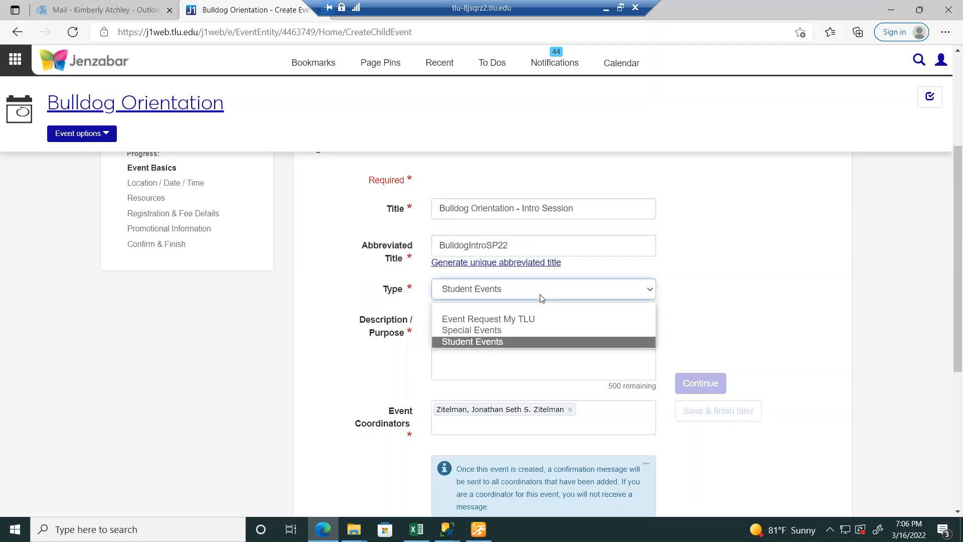
click(525, 335)
click(502, 293)
click(499, 343)
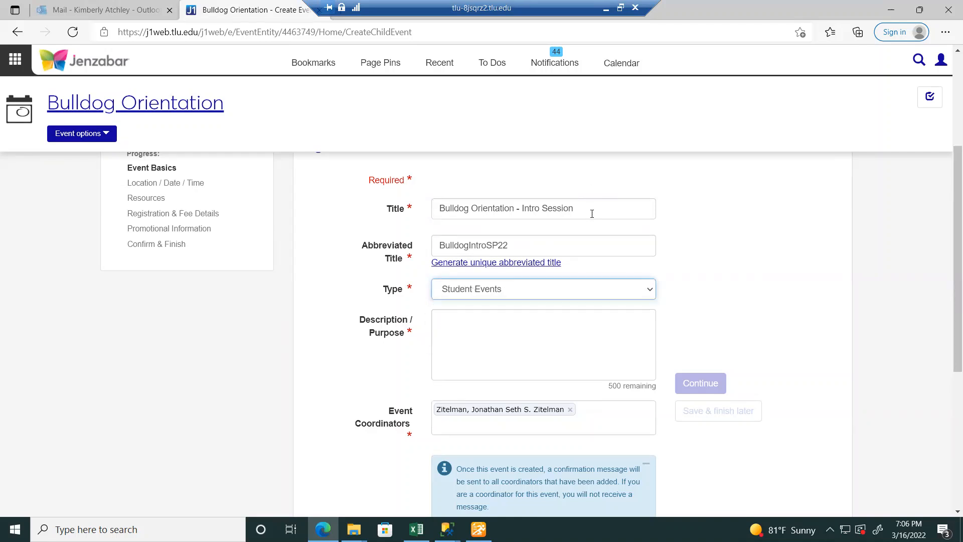
triple_click(440, 213)
key(ctrl+c)
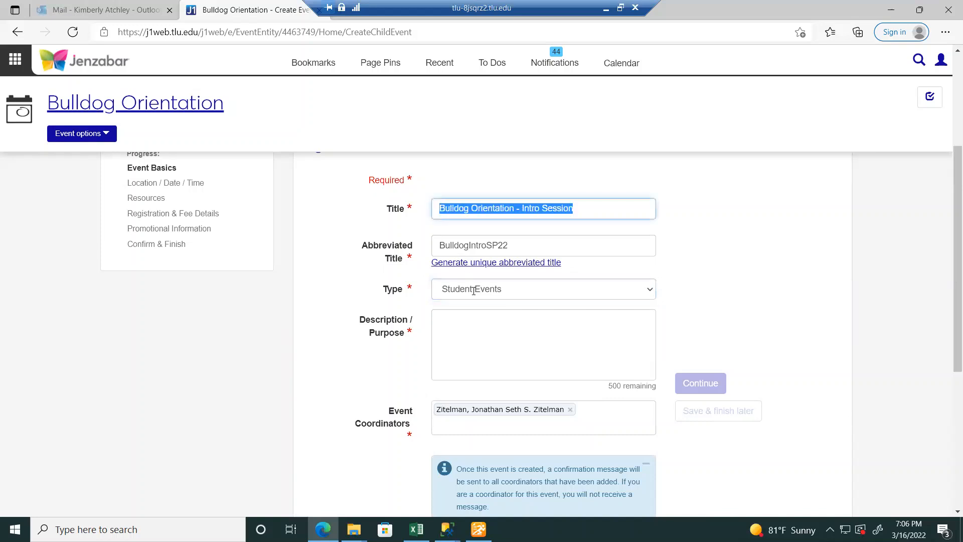
click(493, 332)
key(ctrl+v)
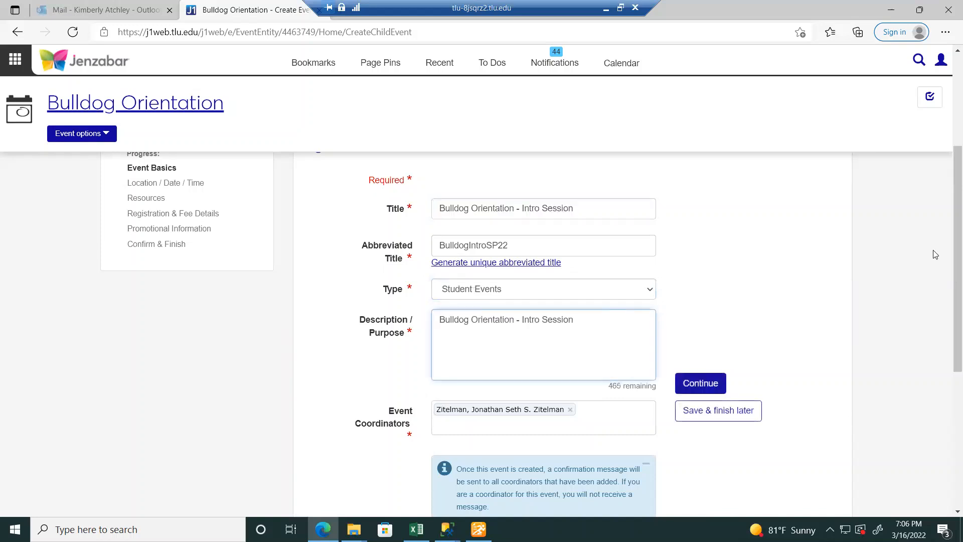
drag(949, 253, 949, 322)
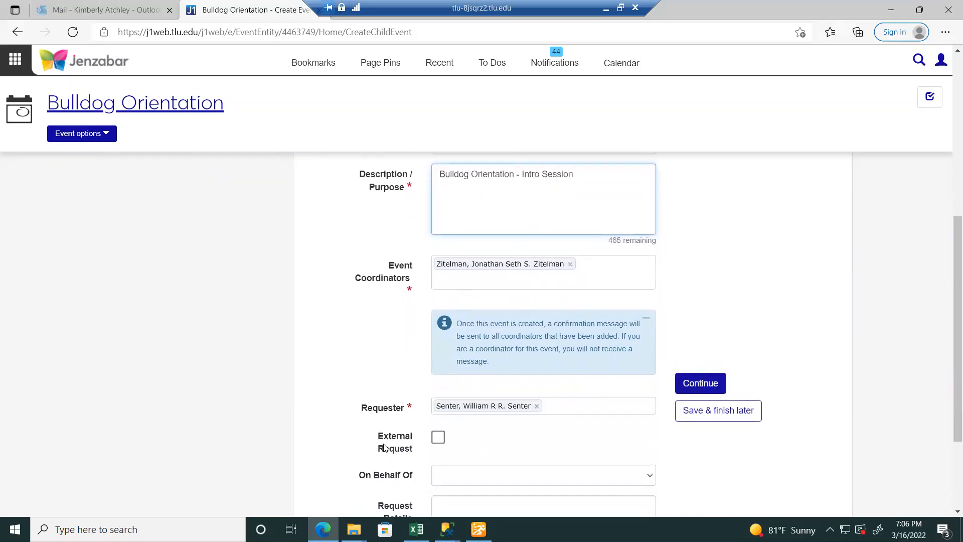
- Set the sub-event's location to Beck Center LL05
click(703, 388)
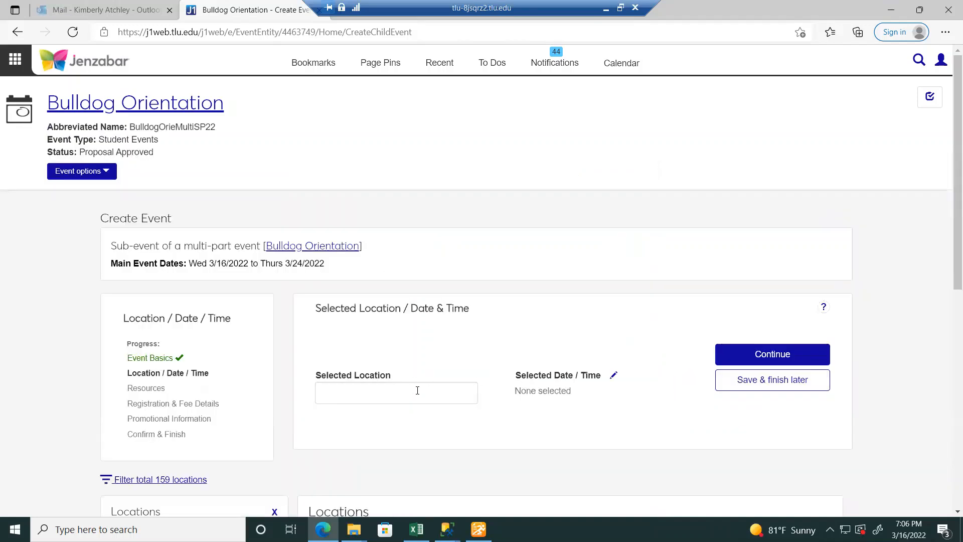
click(418, 391)
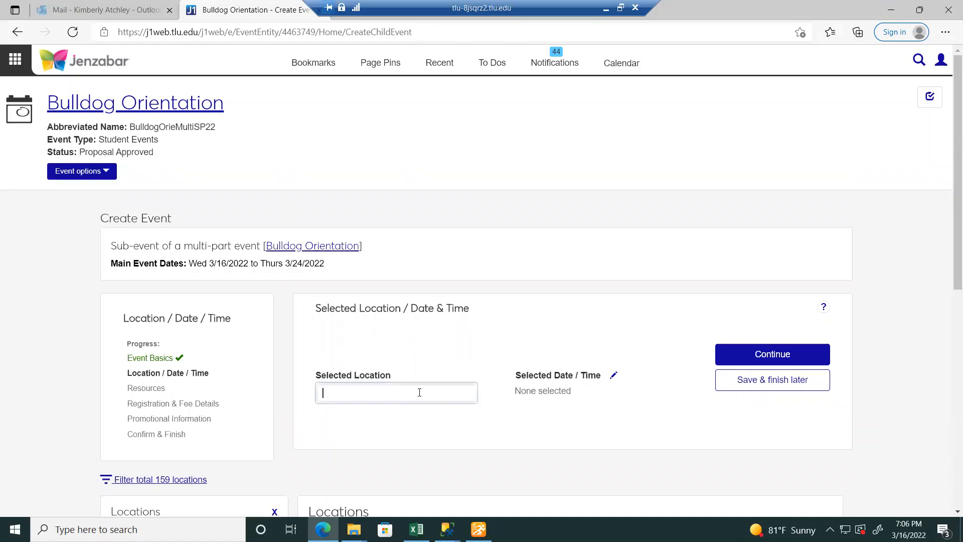
text(beck)
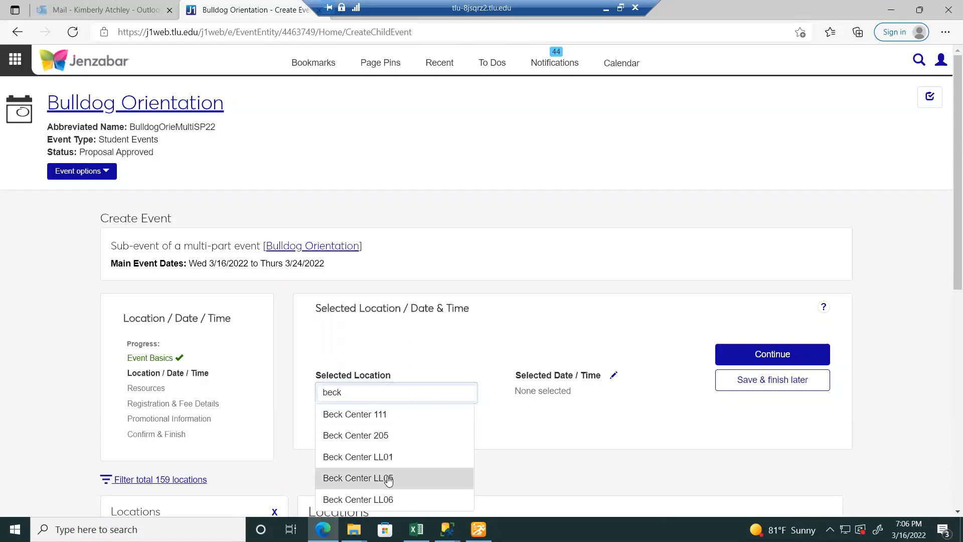
click(389, 480)
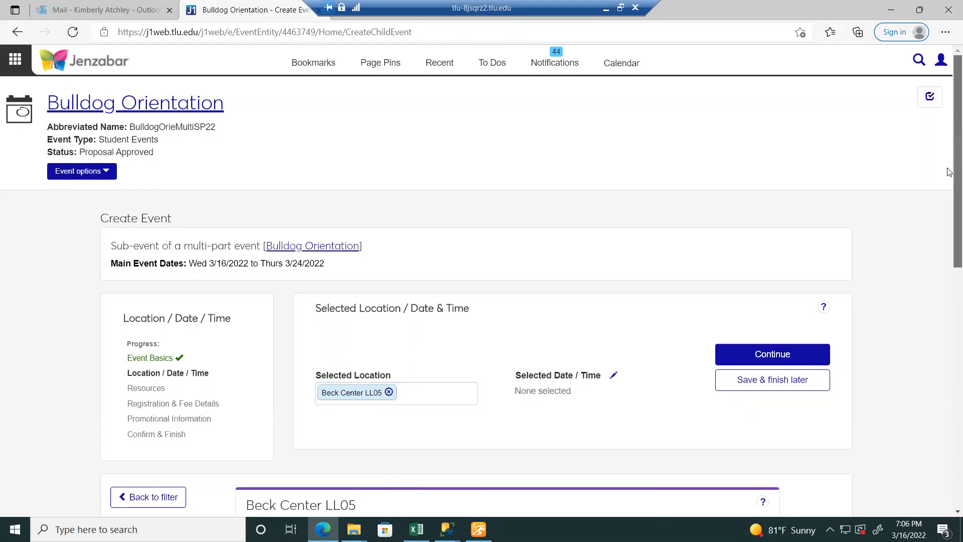
- Advance the Beck Center LL05 room calendar two weeks to Mar 27 – Apr 2, 2022
scroll(950, 172, down, 3)
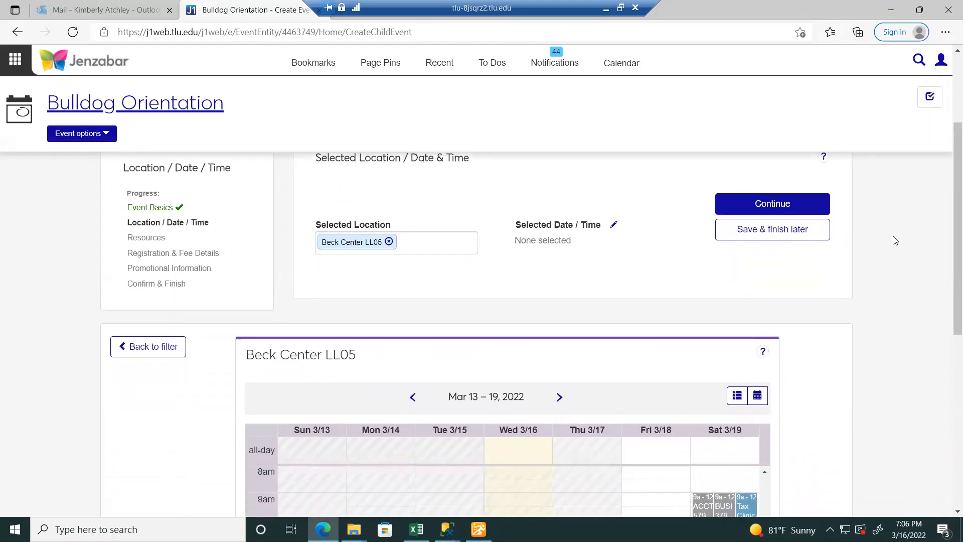
scroll(950, 249, down, 4)
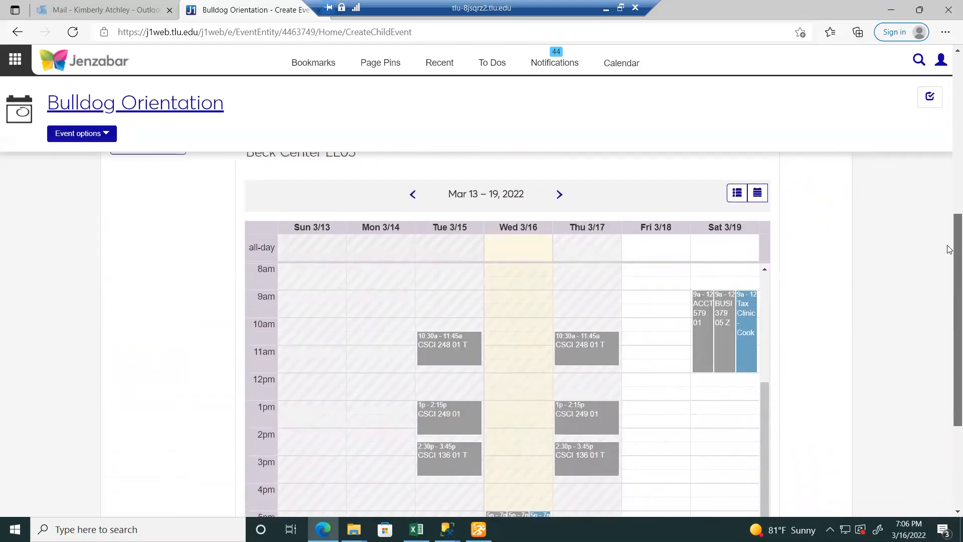
click(559, 207)
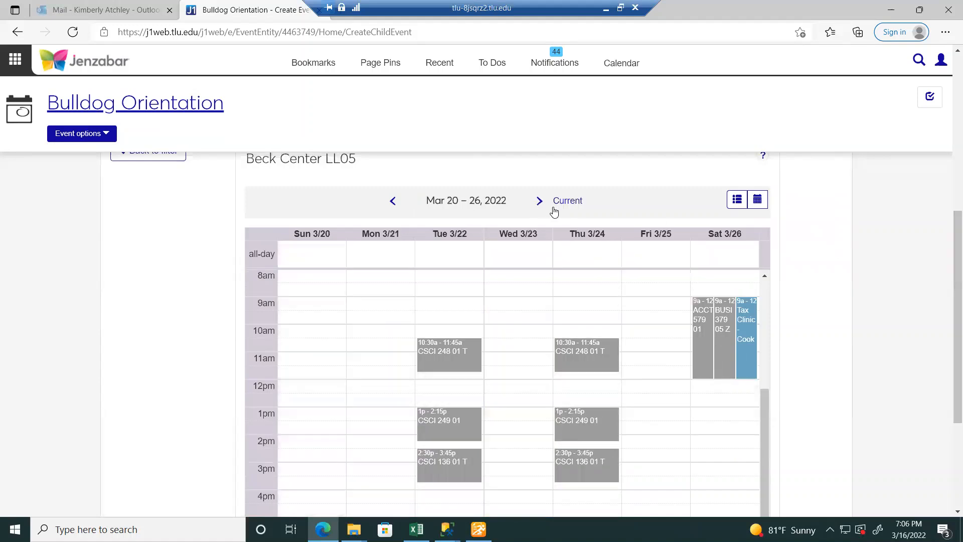
click(538, 203)
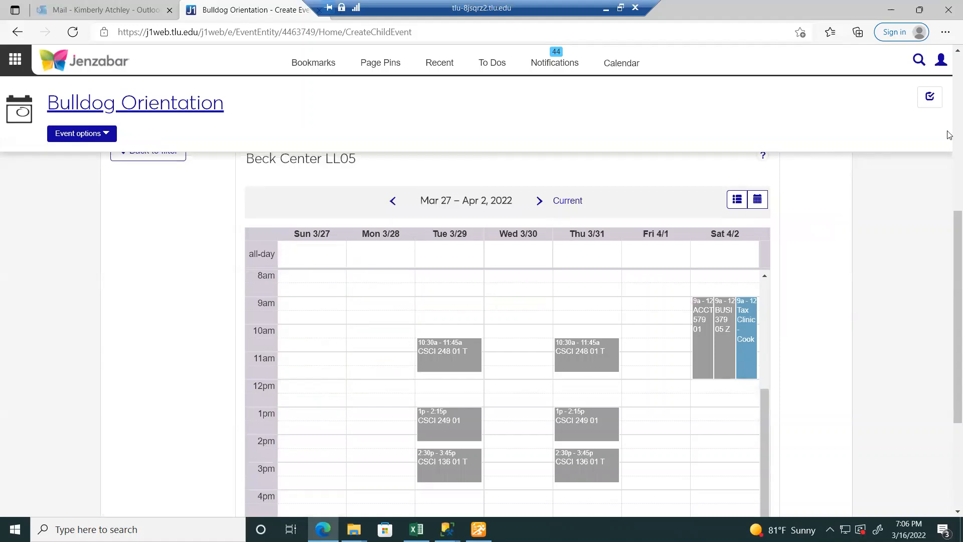
drag(950, 219, 944, 128)
- In the sub-event's date and time settings, pick March 17 and look through start times
click(613, 219)
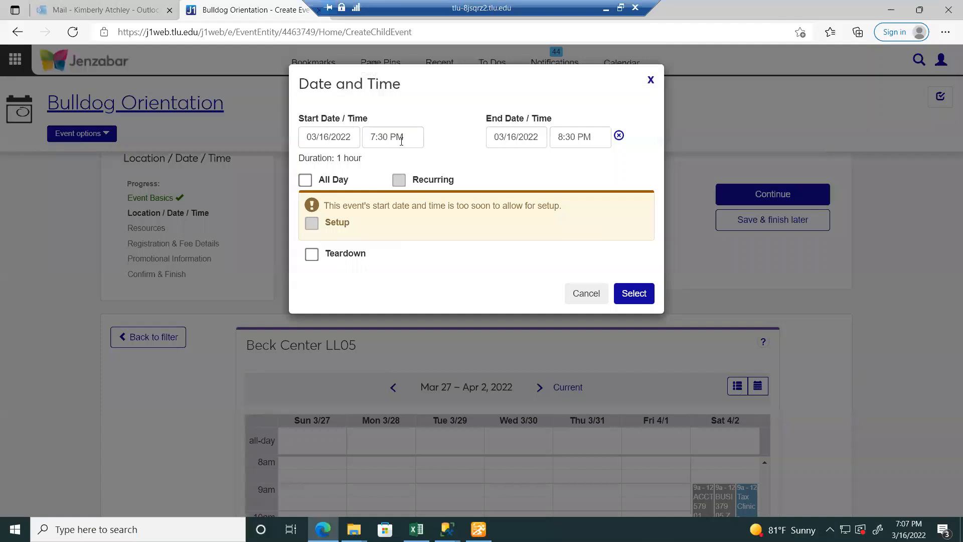
click(401, 142)
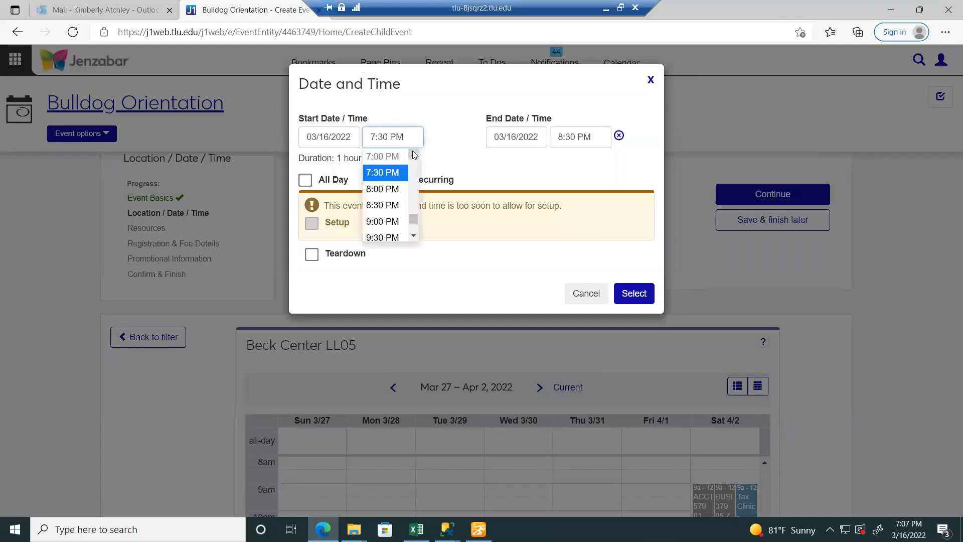
click(414, 155)
click(415, 156)
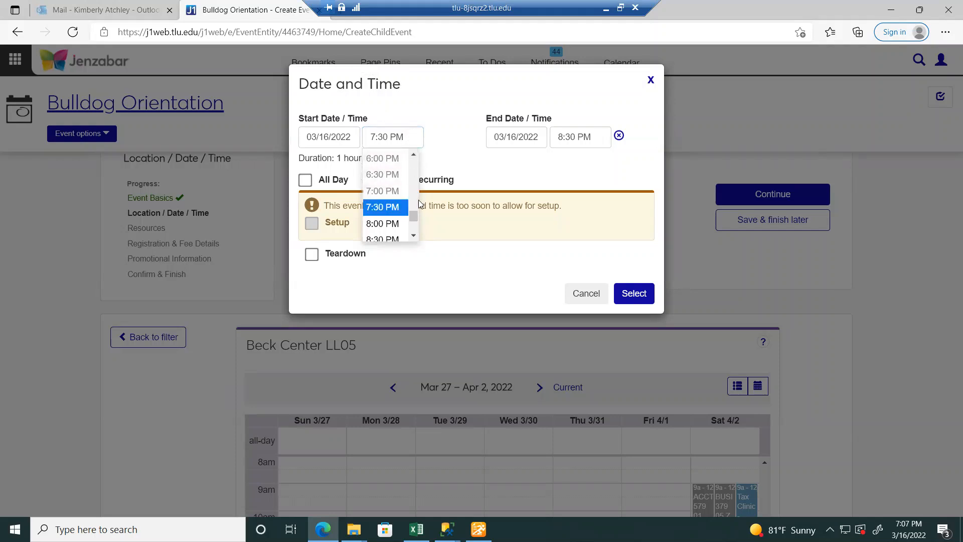
click(413, 156)
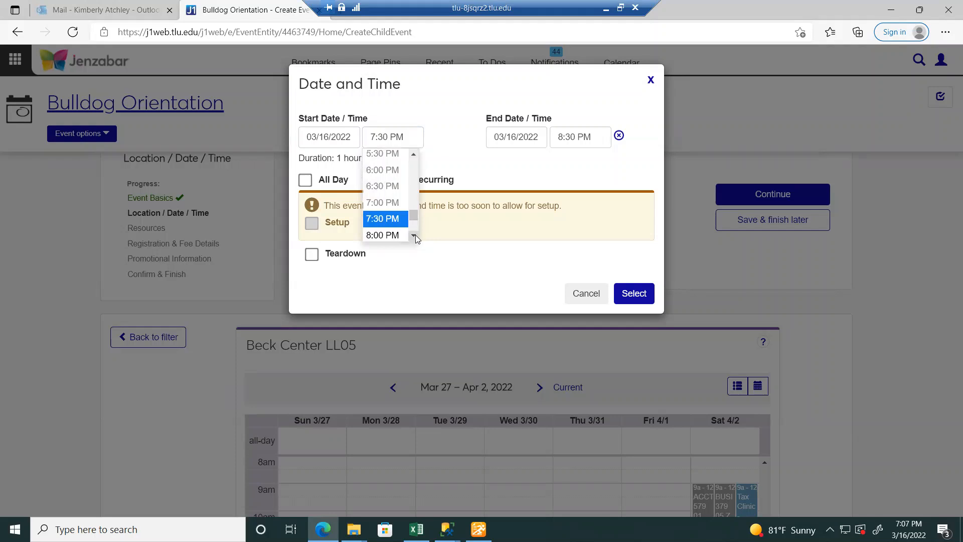
scroll(416, 236, down, 2)
click(299, 139)
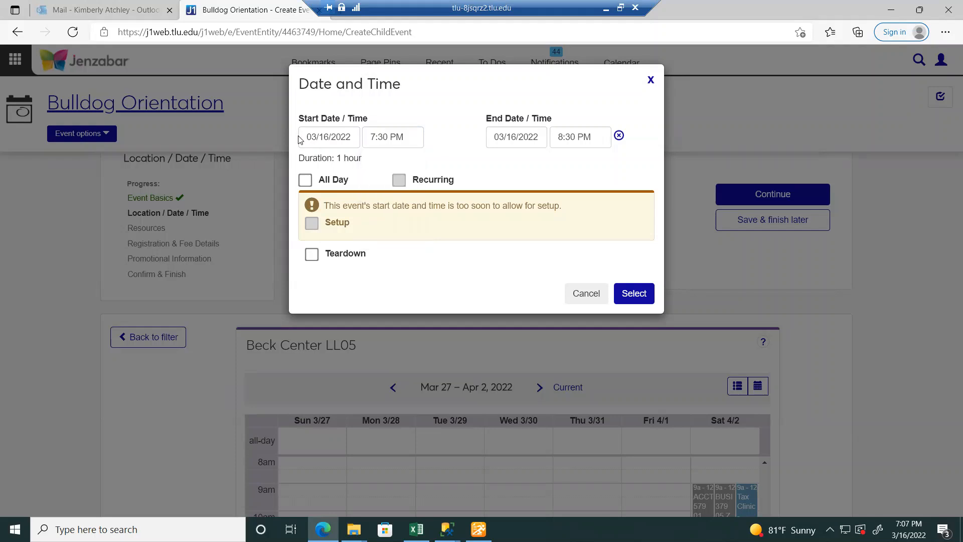
click(310, 137)
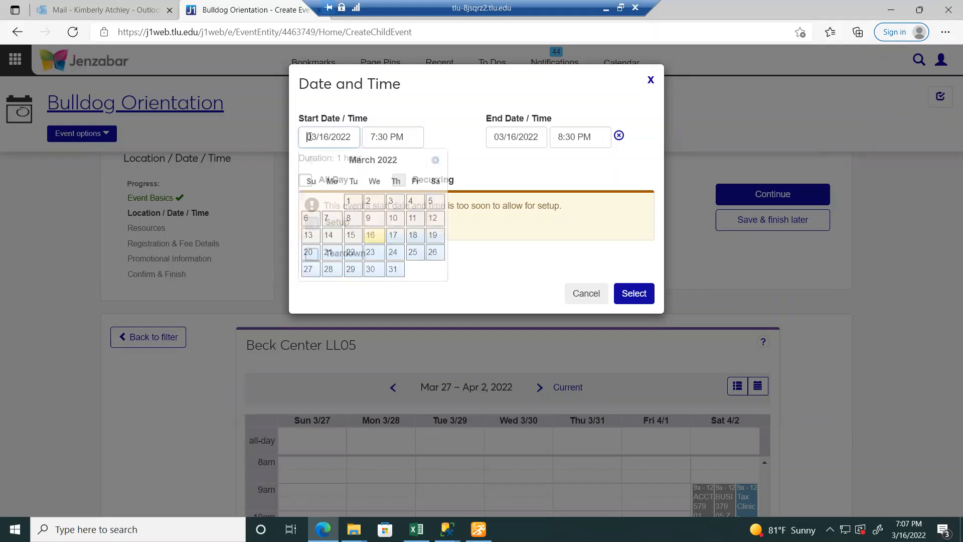
click(394, 236)
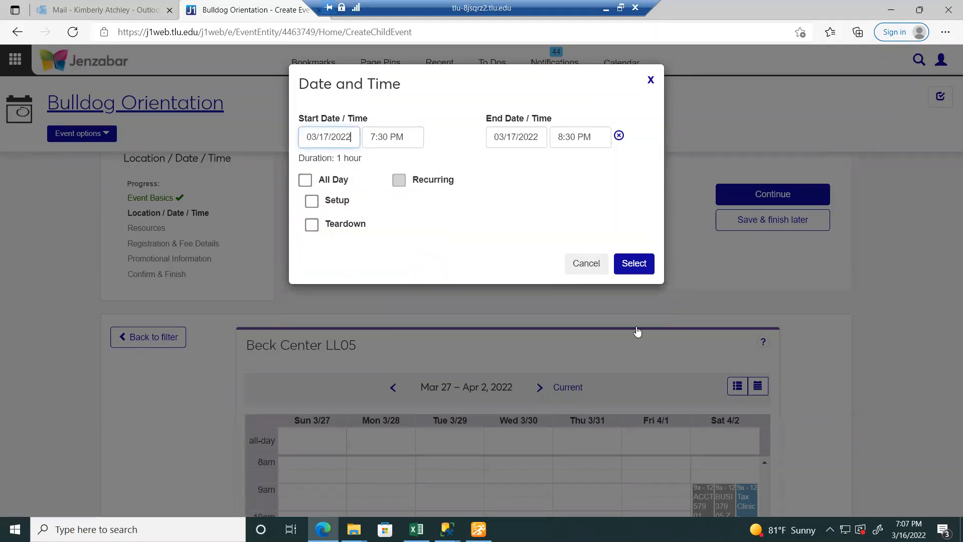
click(381, 137)
click(414, 155)
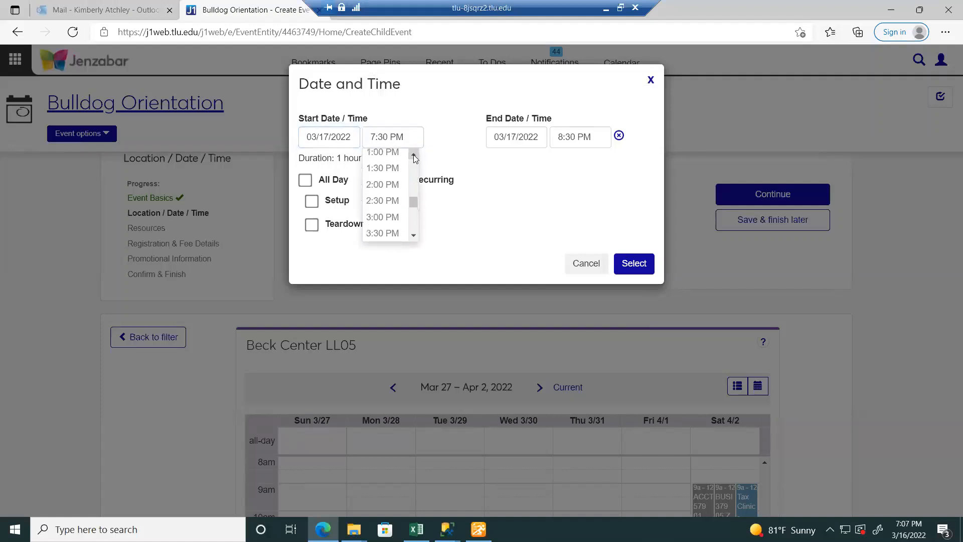
click(414, 156)
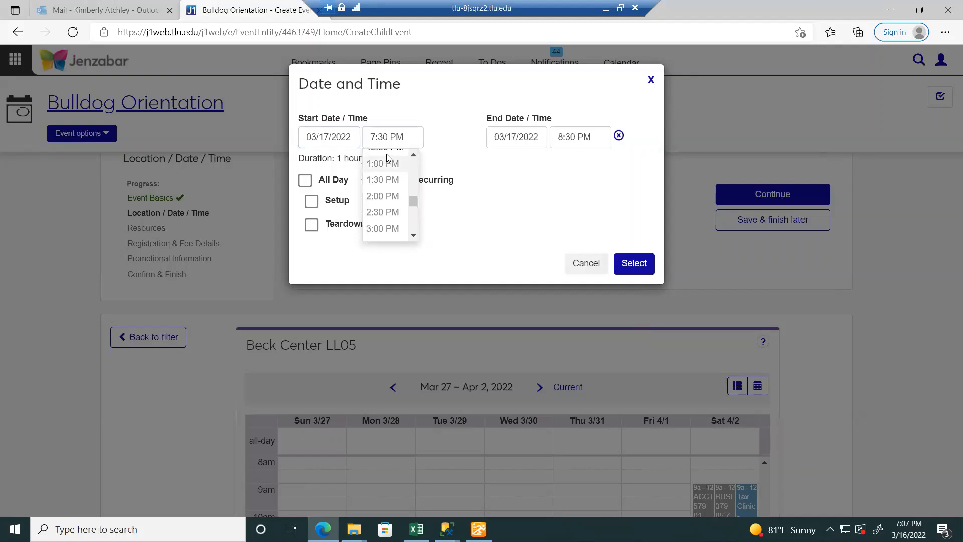
click(413, 155)
click(414, 155)
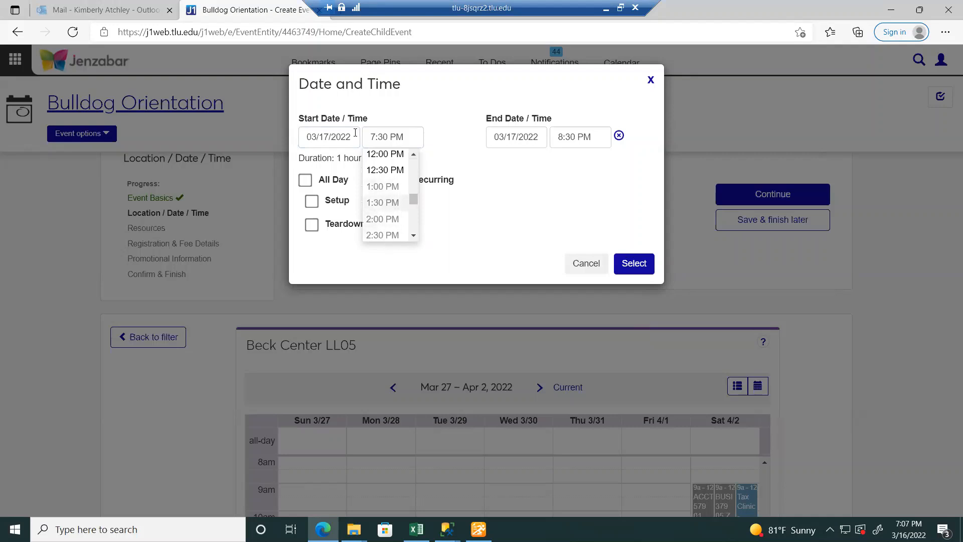
- Settle on 03/17/2022 with a 7:30 AM start and confirm the selection
click(338, 137)
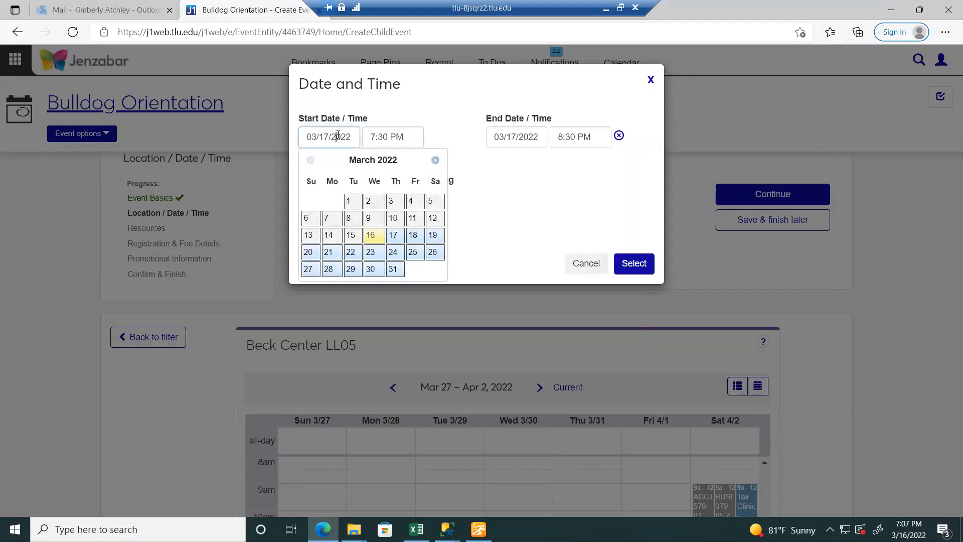
click(375, 236)
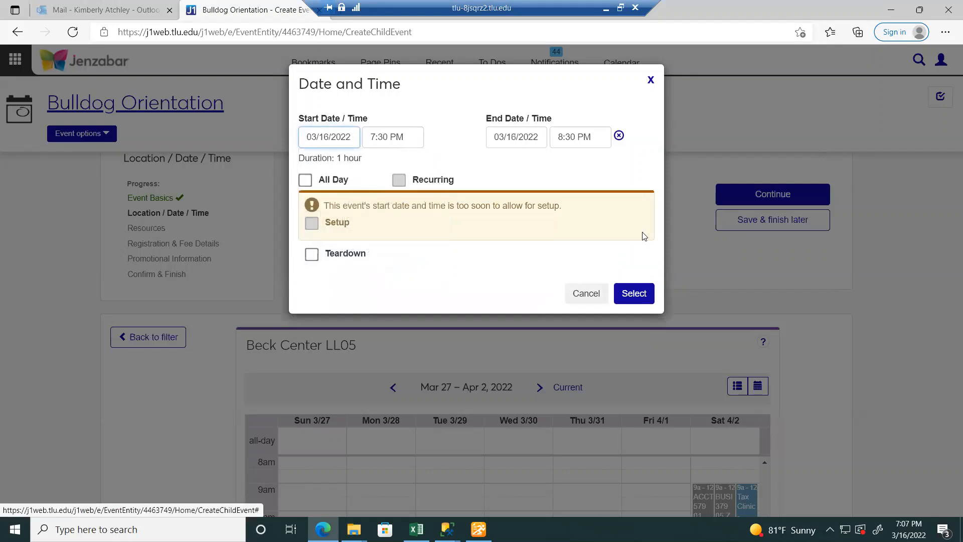
click(422, 145)
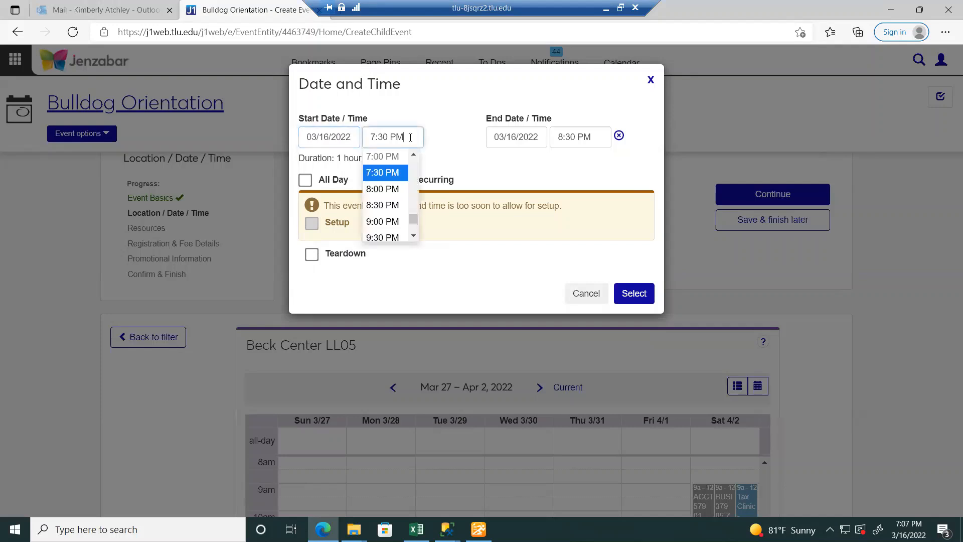
mouse_move(411, 223)
mouse_down()
mouse_move(403, 164)
mouse_move(409, 227)
mouse_up()
click(324, 137)
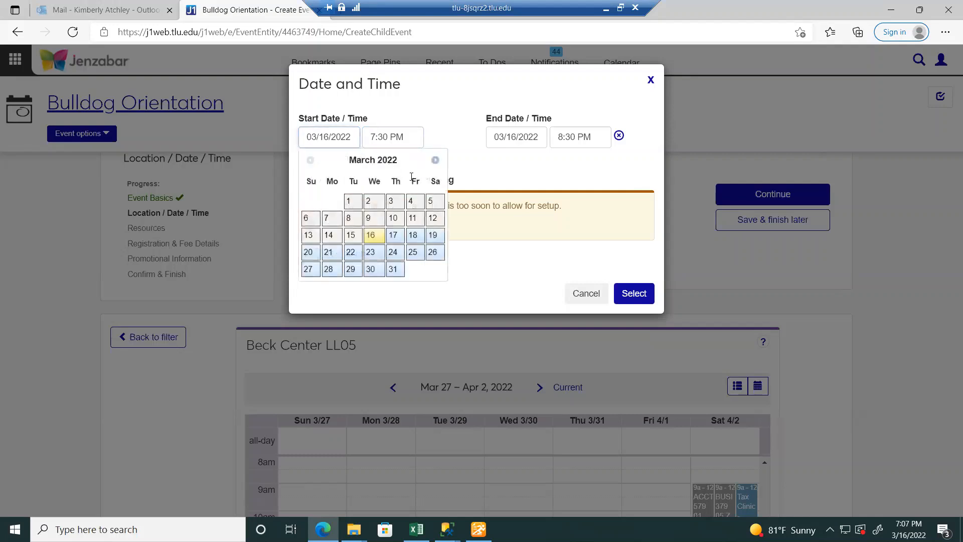
click(393, 236)
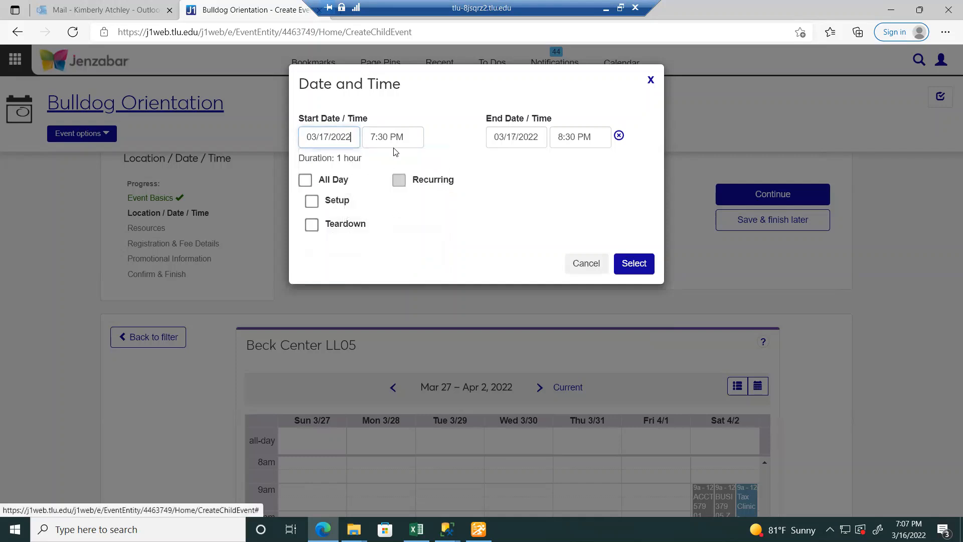
click(401, 137)
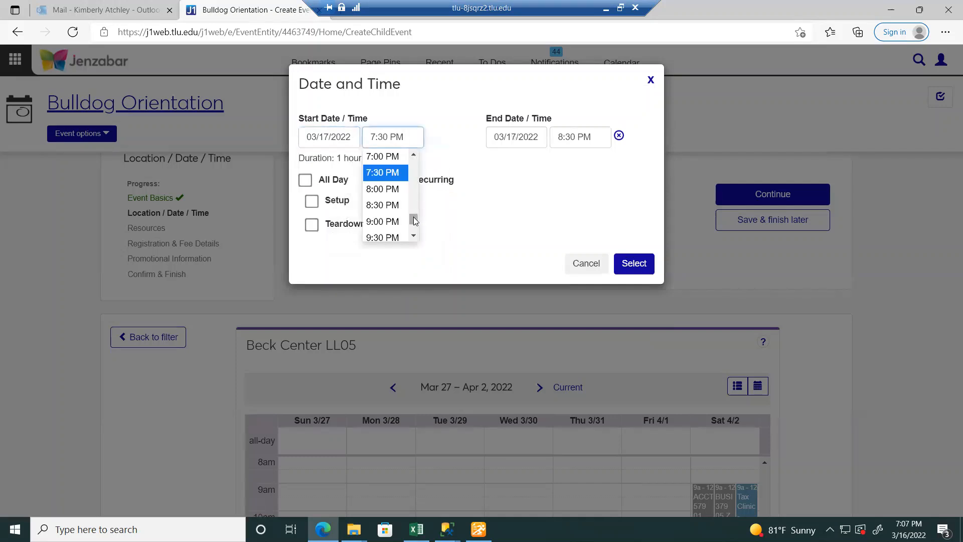
drag(415, 222, 414, 179)
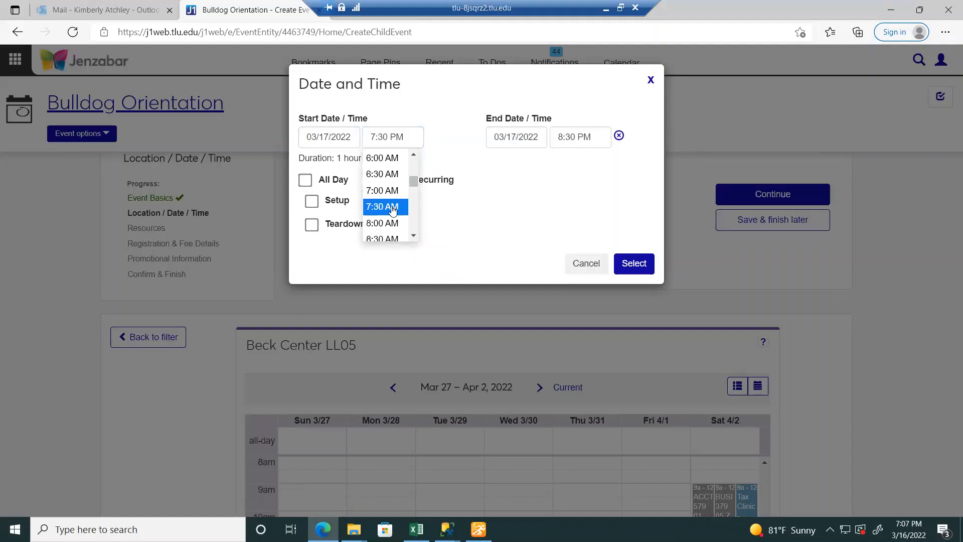
click(382, 210)
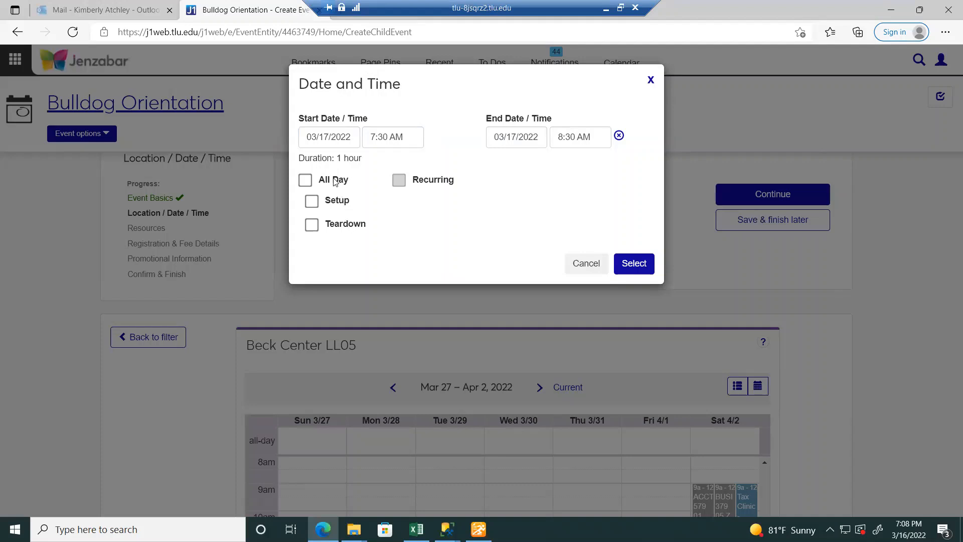
click(641, 267)
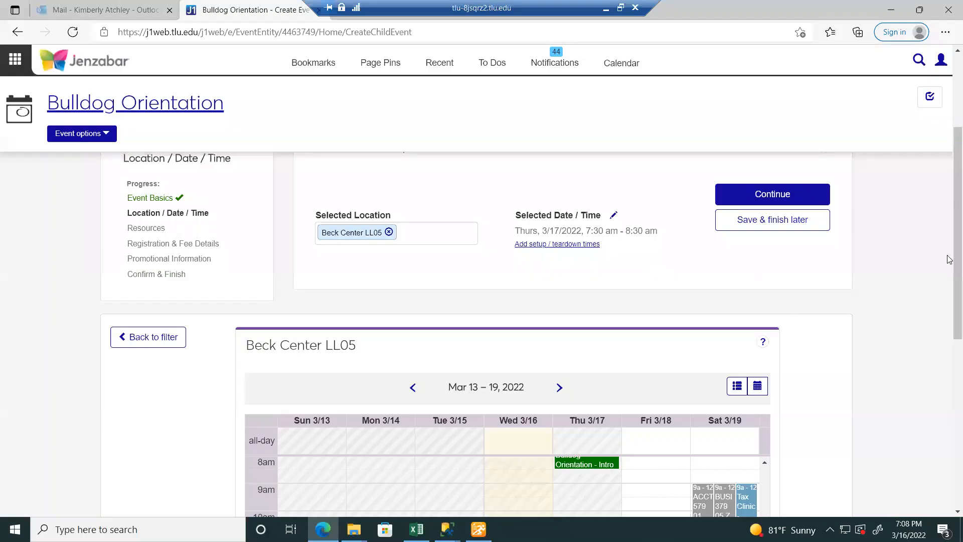
- Check the new 7:30–8:30 am block on the room calendar and save the Intro Session
scroll(949, 261, down, 3)
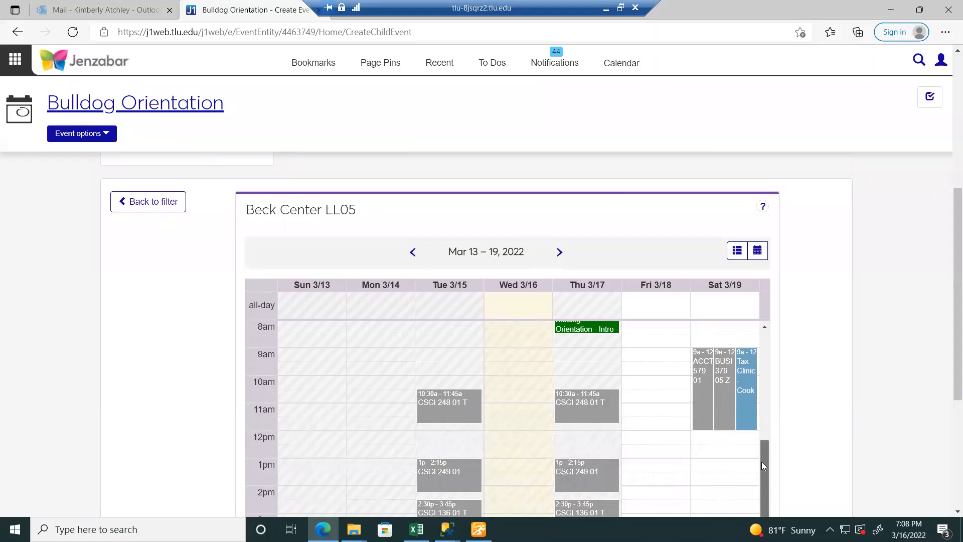
drag(761, 461, 759, 423)
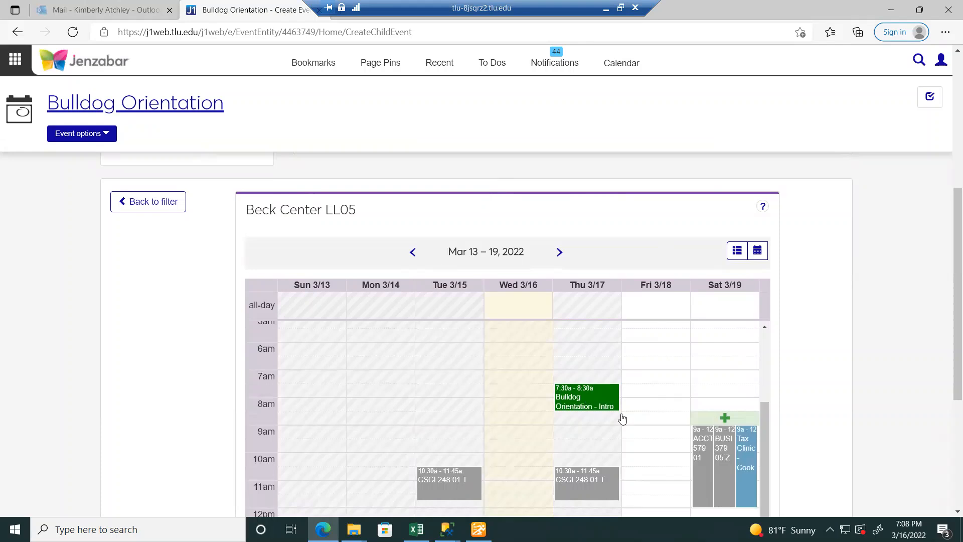
drag(955, 197, 950, 149)
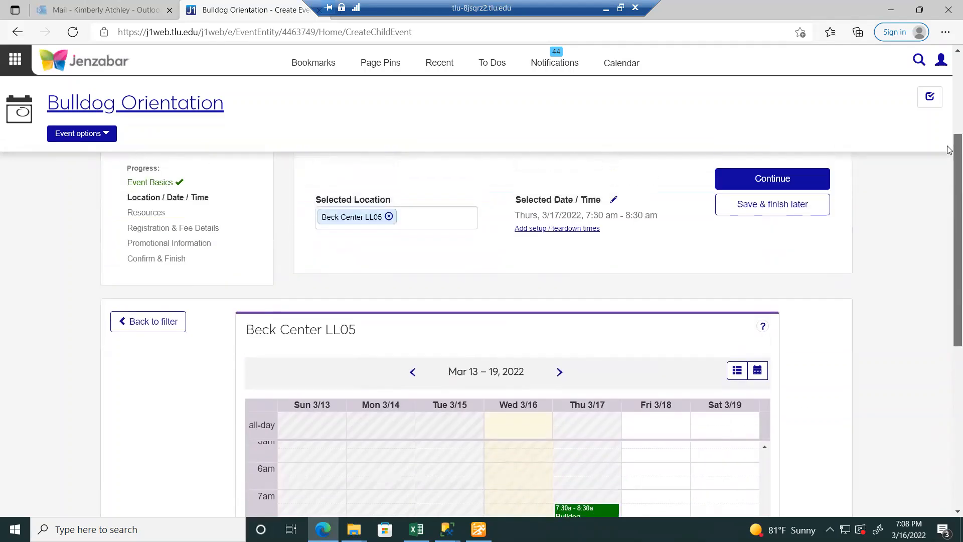
scroll(950, 149, up, 3)
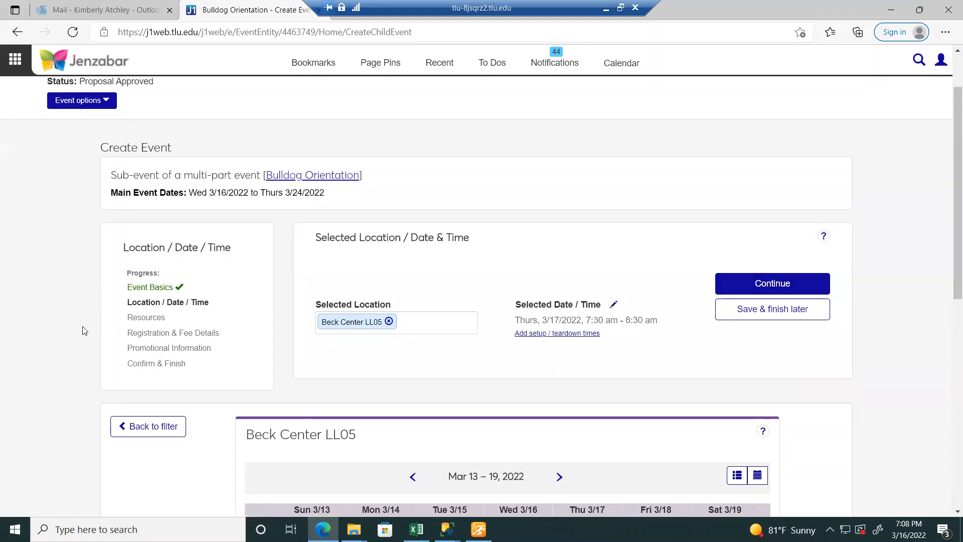
click(791, 312)
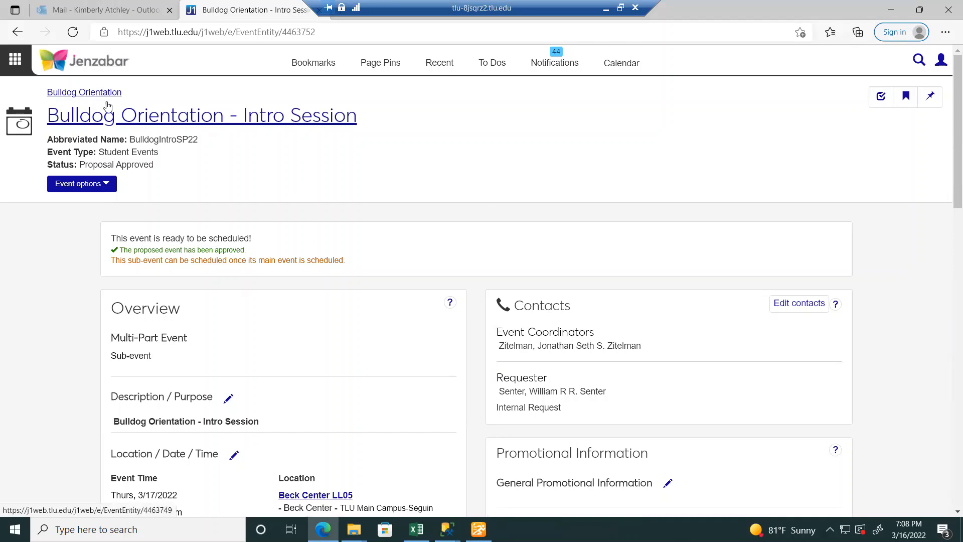
- Copy the Intro Session as 'Bulldog Orientation - Math Session', abbreviated BulldogOrieMathSP22
click(107, 186)
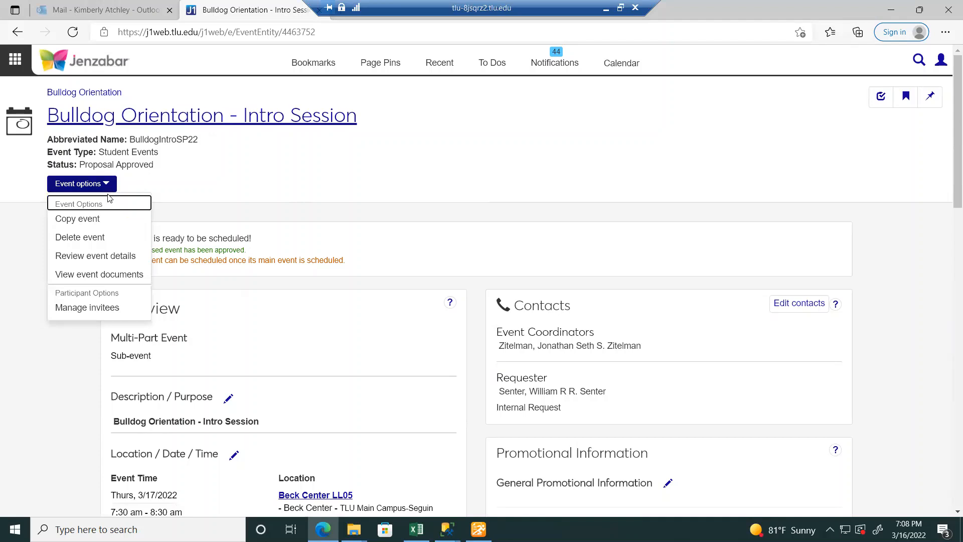
click(107, 224)
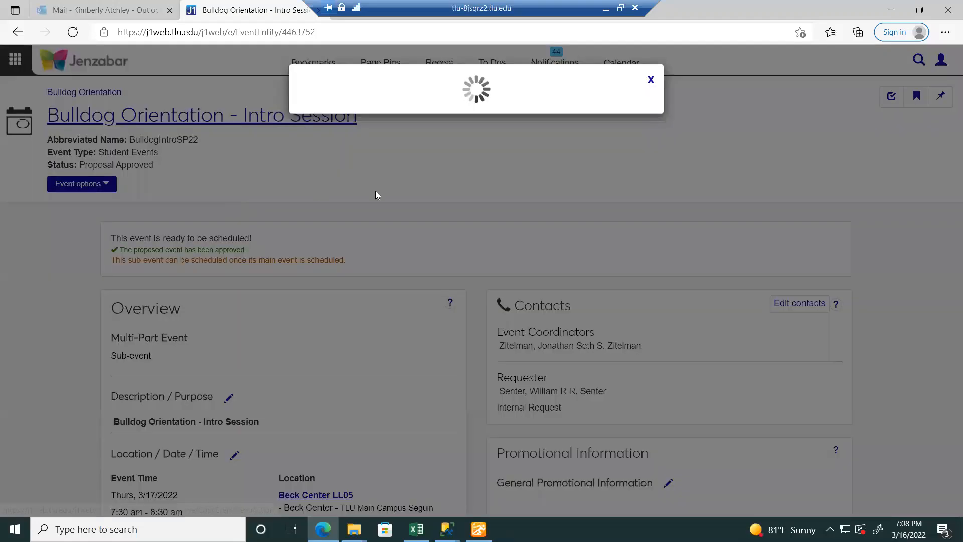
drag(468, 170, 389, 171)
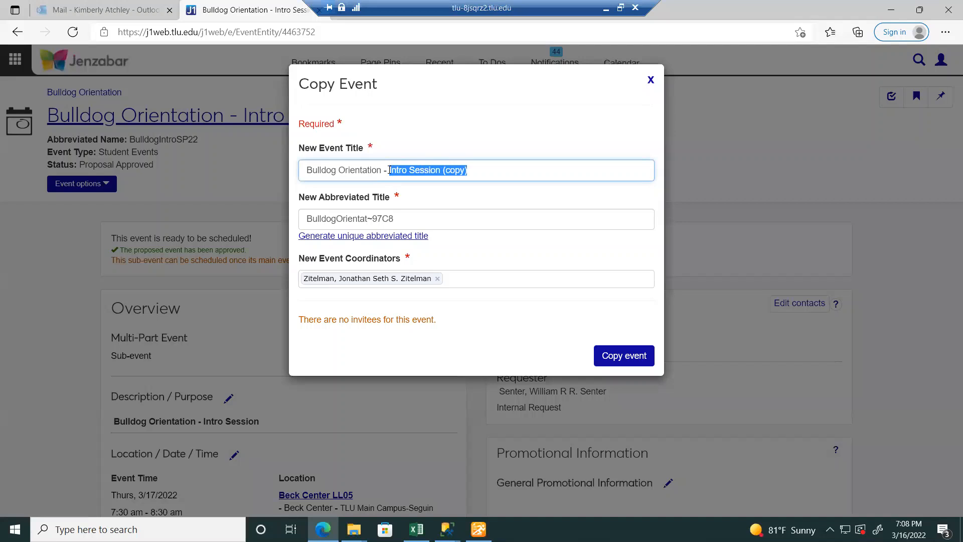
text(Mathi)
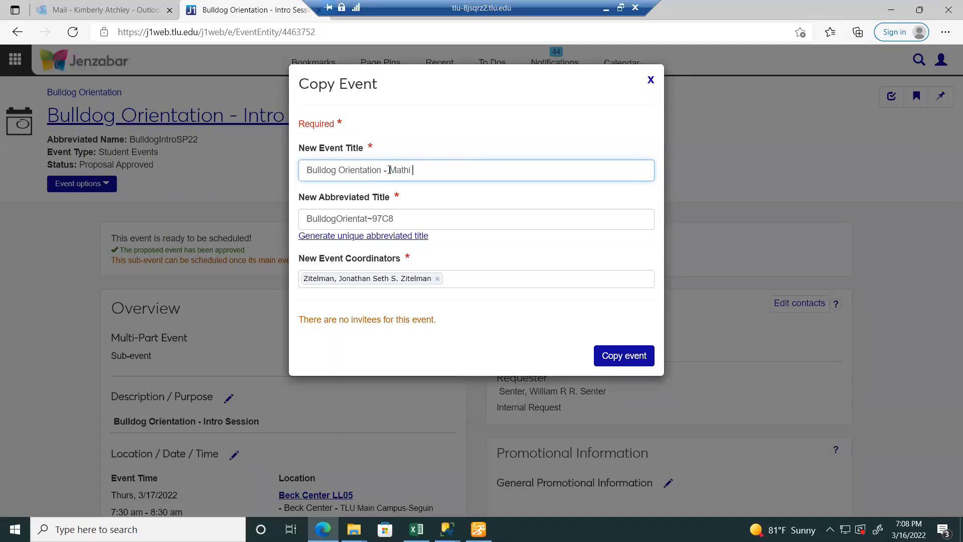
key(BackSpace)
key(BackSpace)
text(Session)
drag(400, 220, 353, 219)
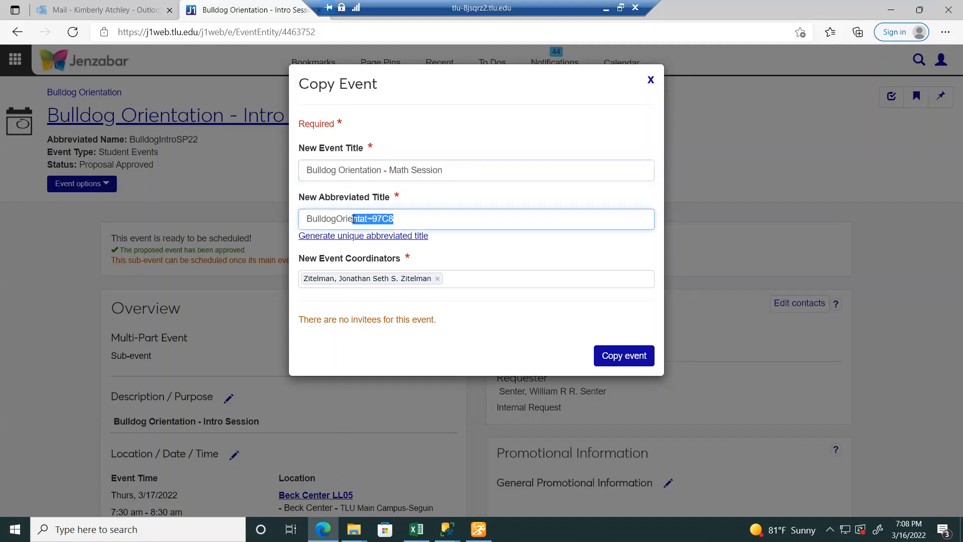
text(MathSP22)
click(634, 357)
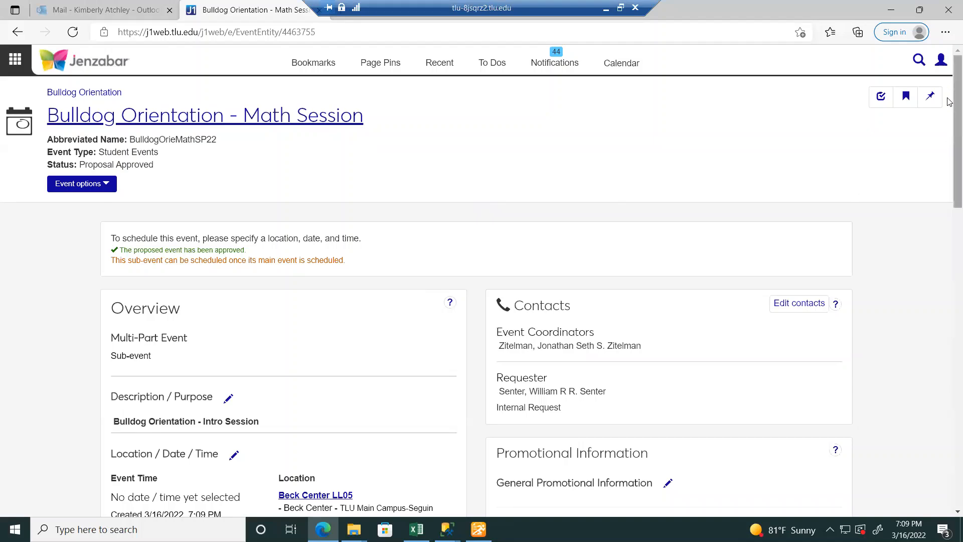
- Replace Beck Center LL05 with ASC Conference Rooms A&B as the Math Session's location
scroll(949, 134, down, 3)
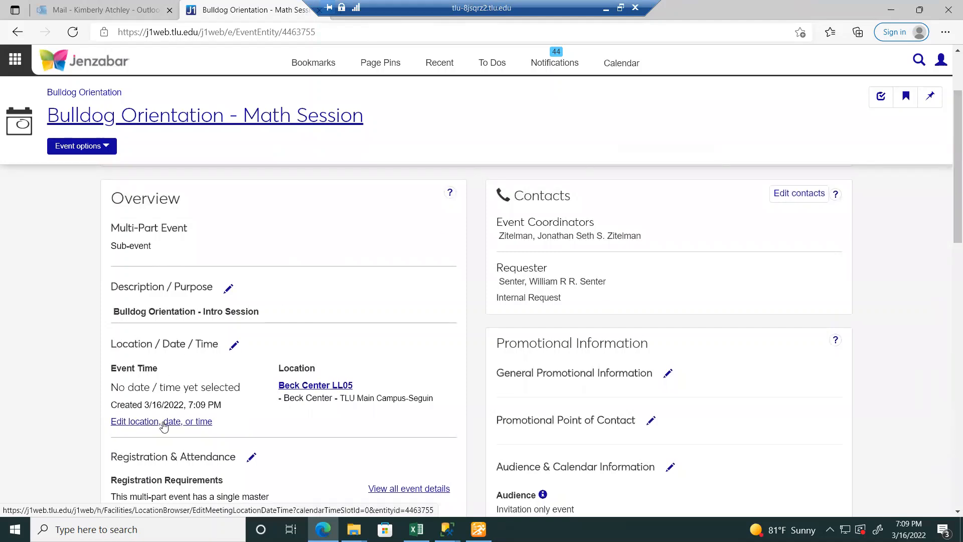
click(164, 422)
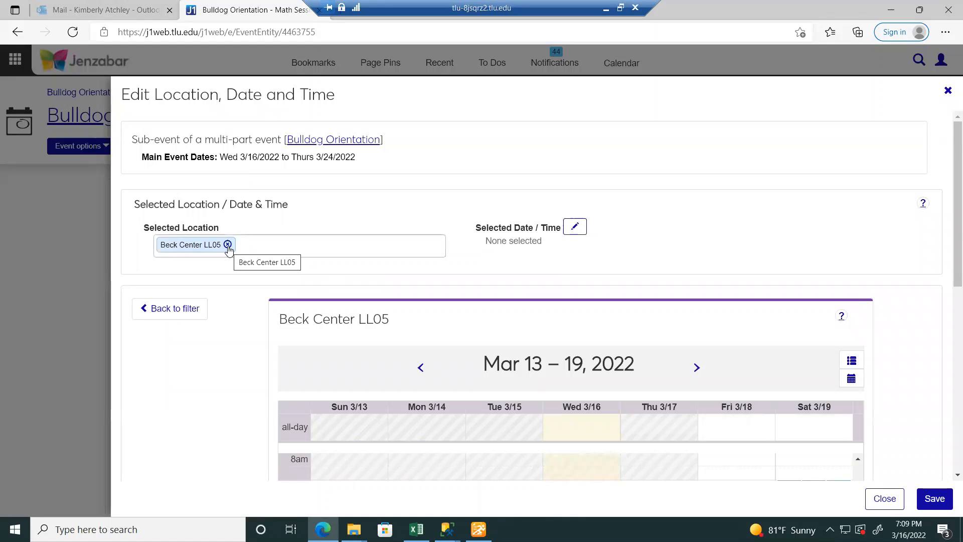
click(228, 245)
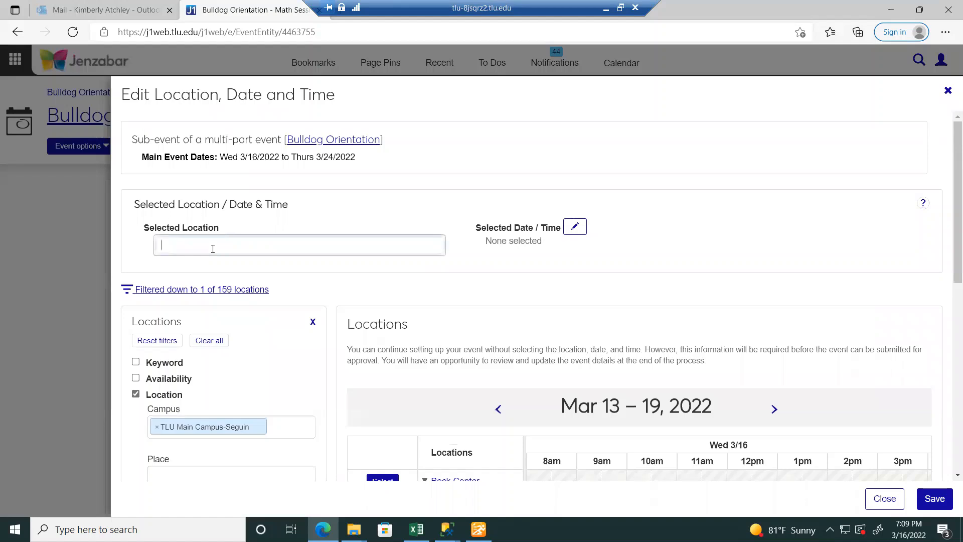
text(asc)
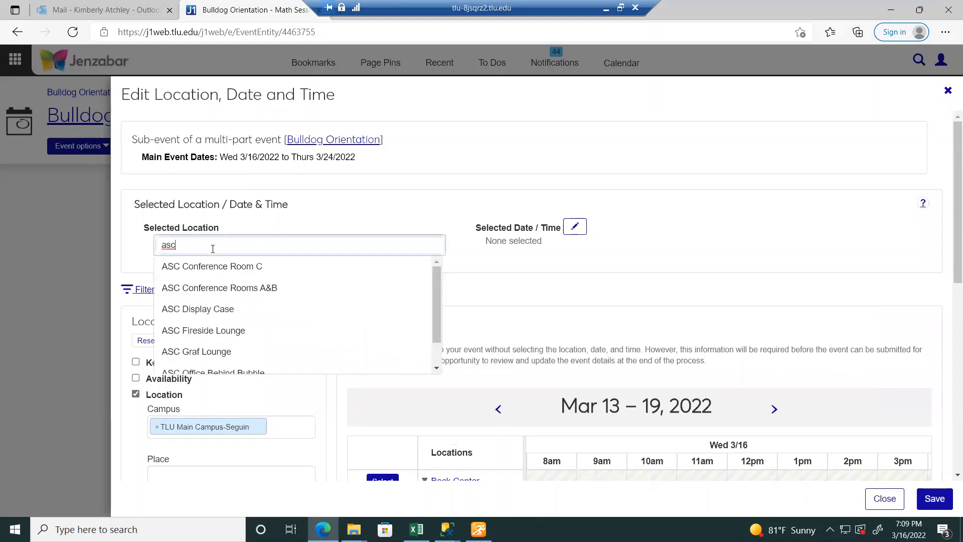
click(240, 287)
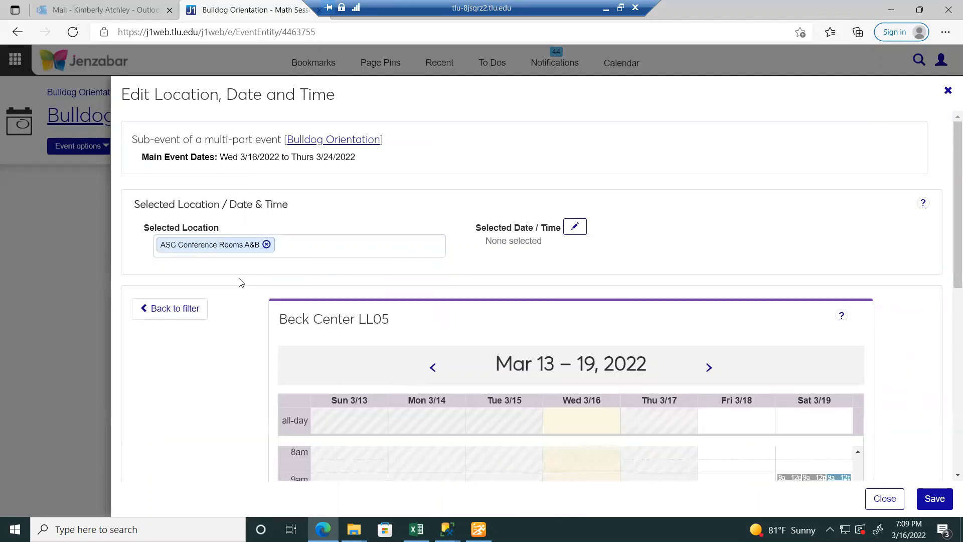
- Set the date and time to 3/16/2022, 8:00–9:00 pm and save
click(575, 227)
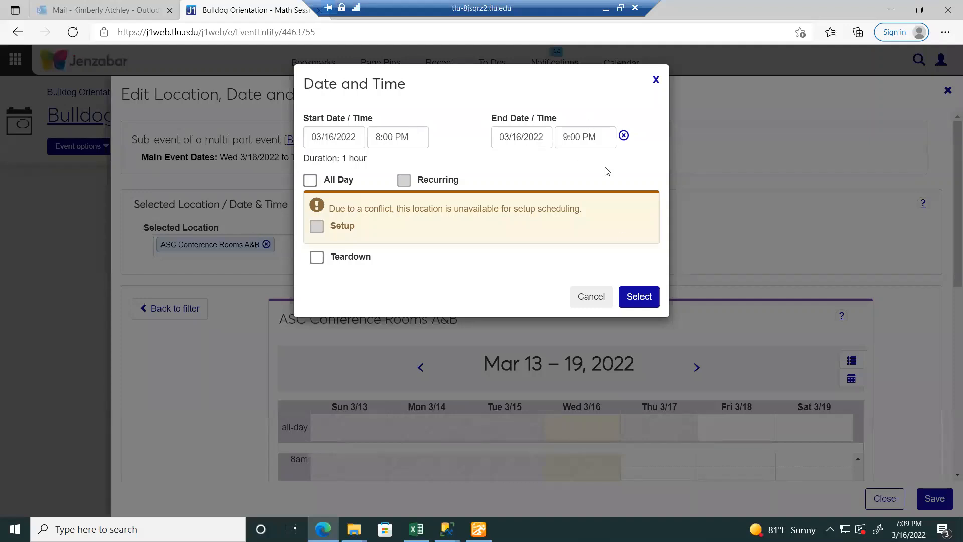
click(647, 299)
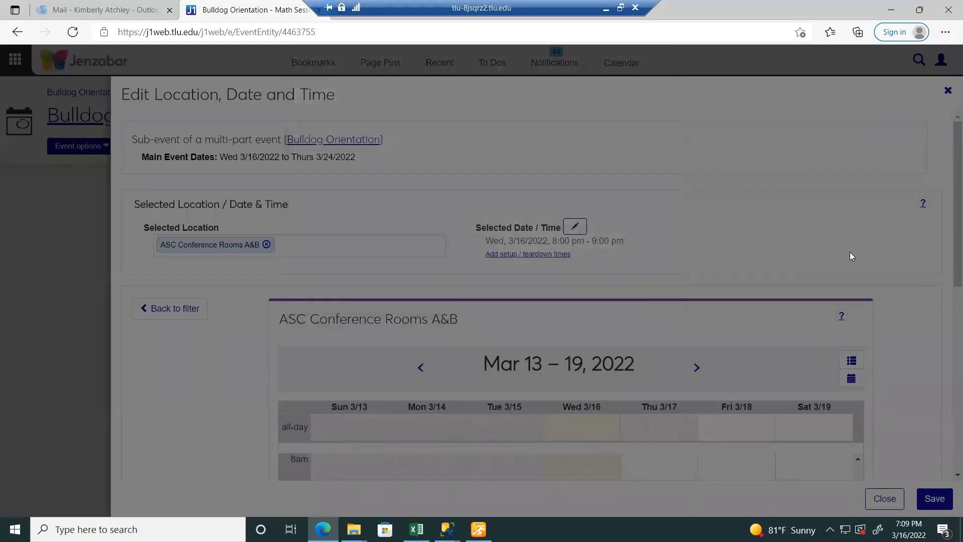
scroll(950, 271, down, 3)
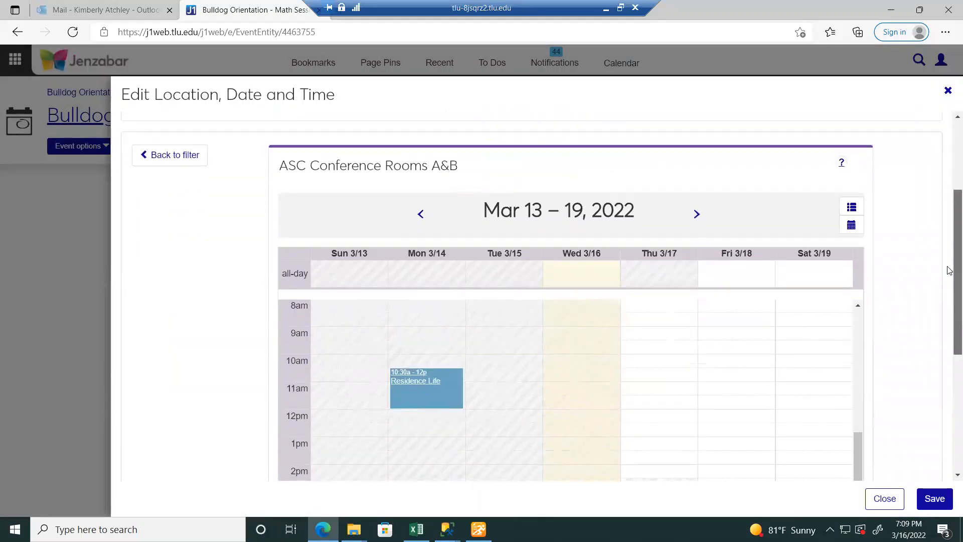
scroll(949, 271, down, 4)
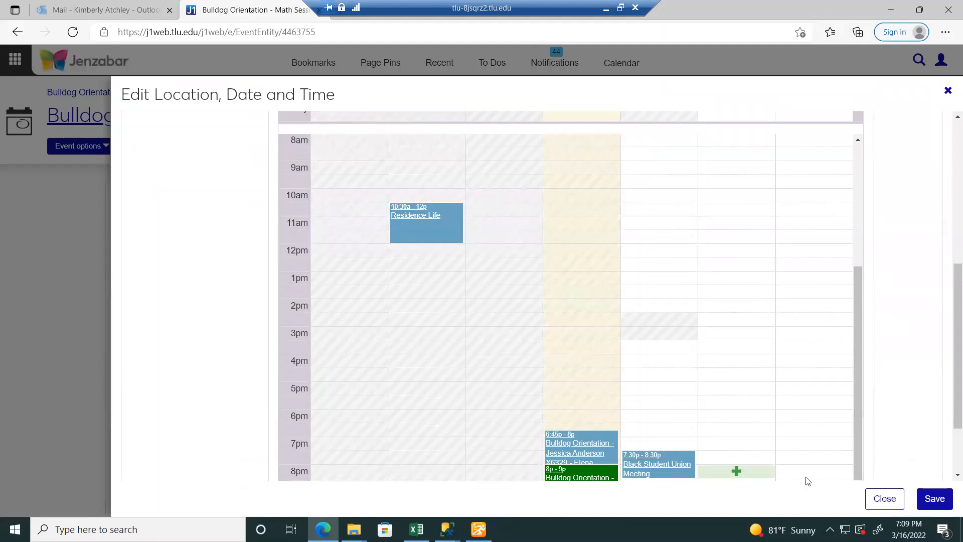
click(933, 498)
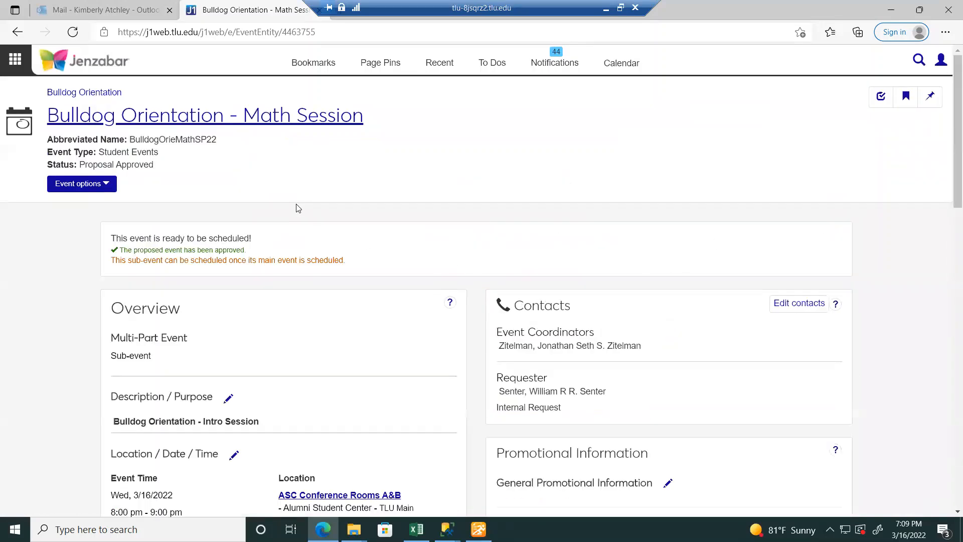
- Open the parent Bulldog Orientation event through the breadcrumb above the Math Session title
click(94, 186)
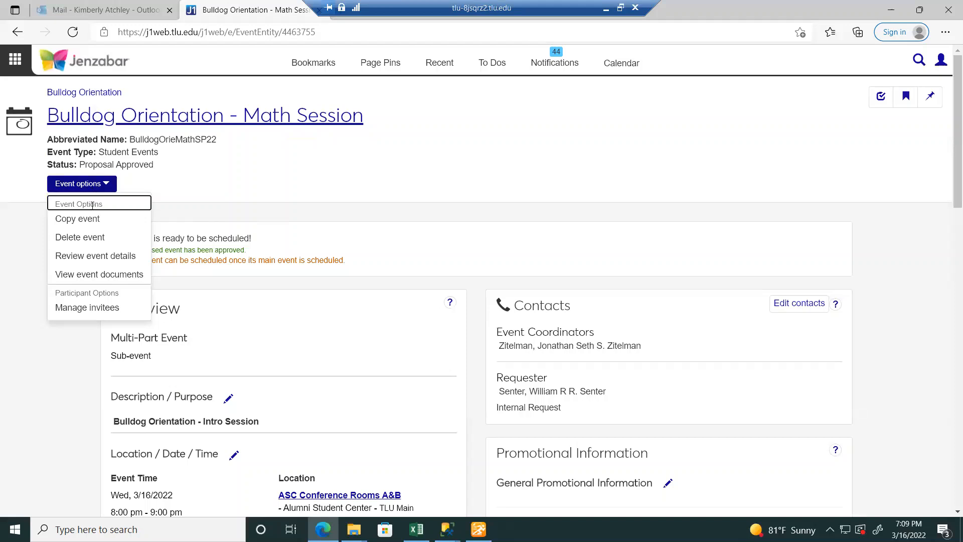
click(267, 199)
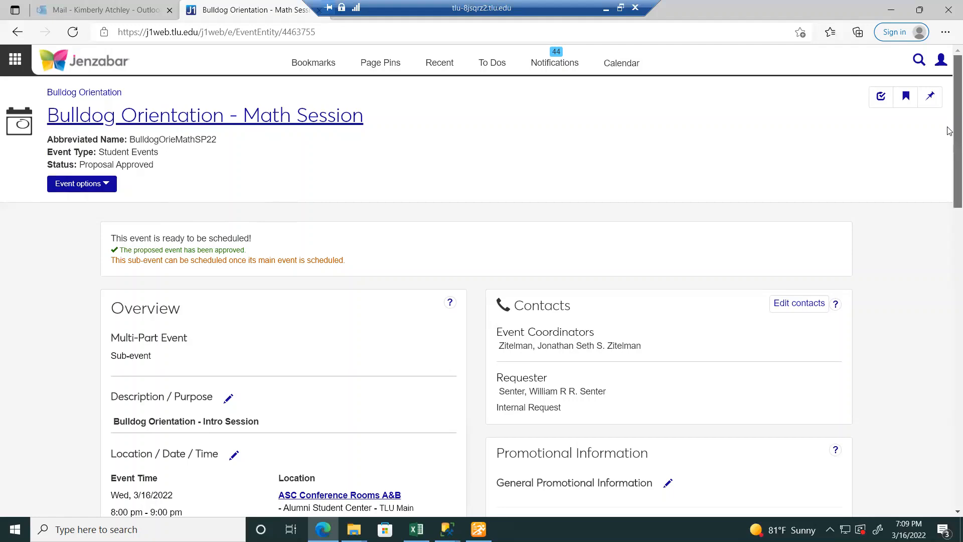
drag(947, 127, 948, 101)
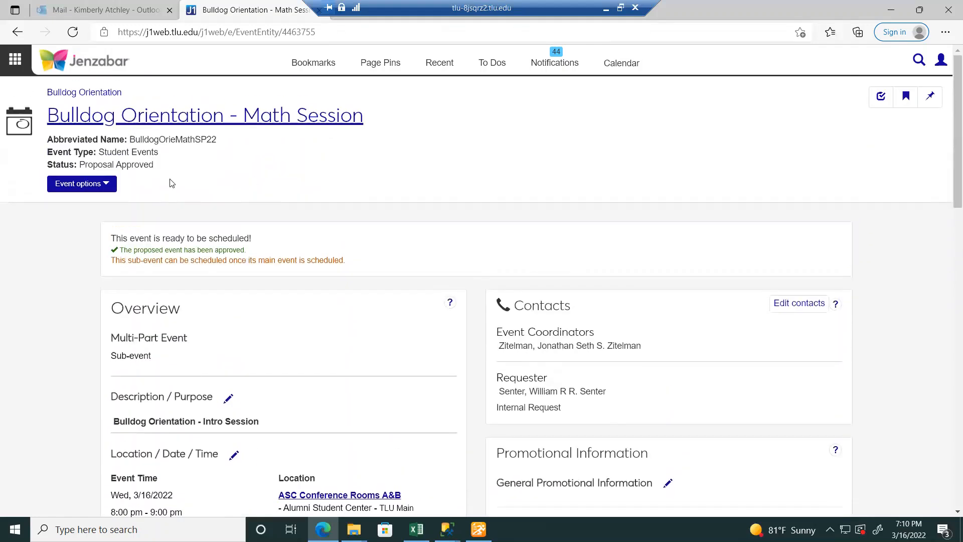
click(70, 186)
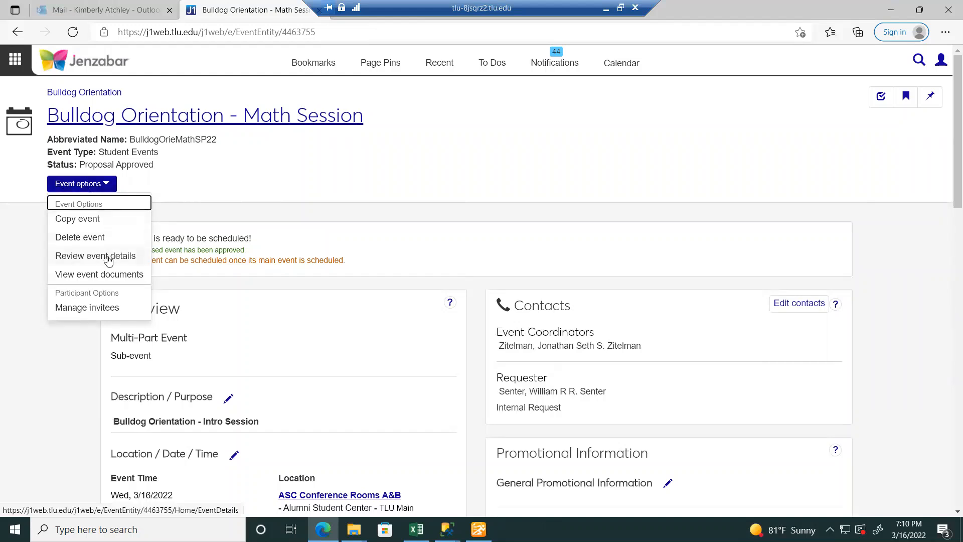
click(308, 179)
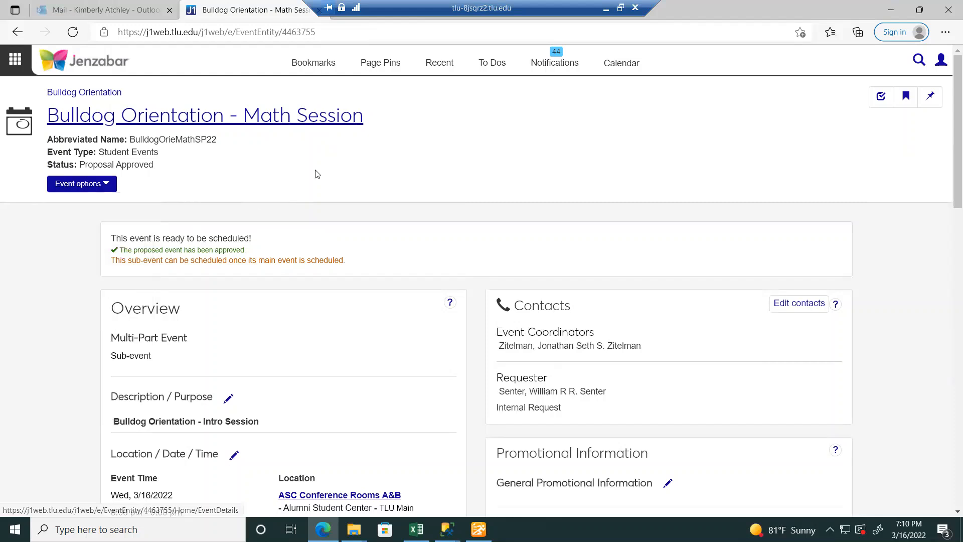
click(108, 92)
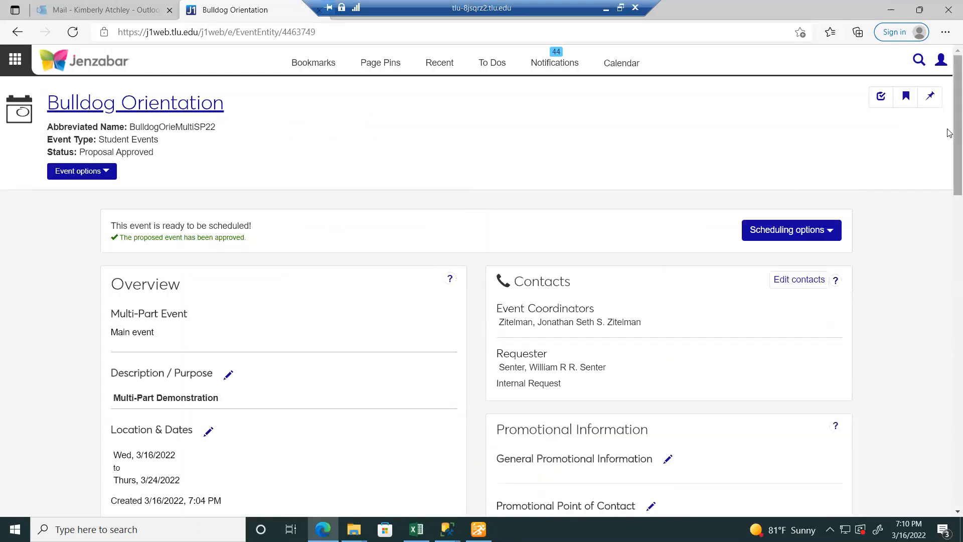
- Try to open the Manage multi-part event page from the Event options menu
mouse_move(949, 133)
mouse_down()
mouse_move(949, 194)
mouse_move(949, 133)
mouse_up()
click(102, 170)
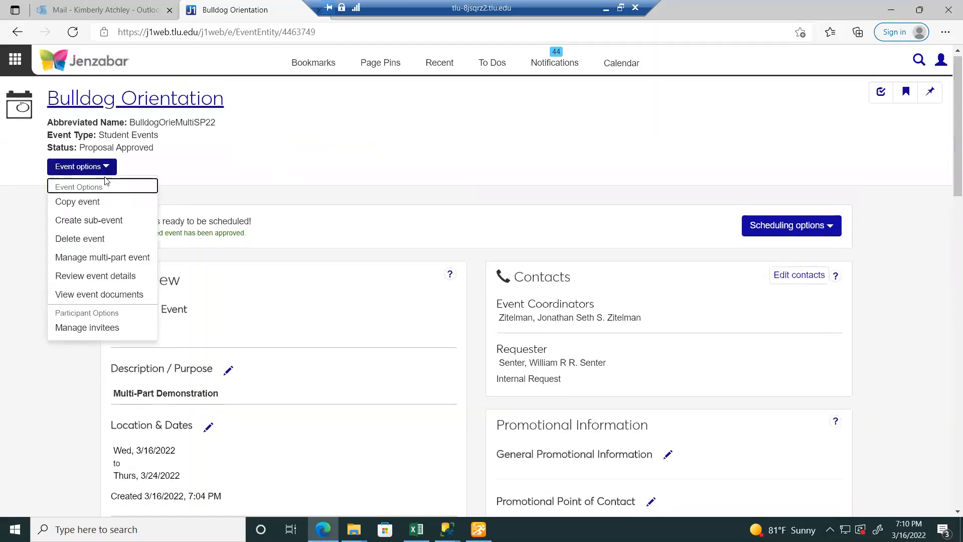
click(118, 261)
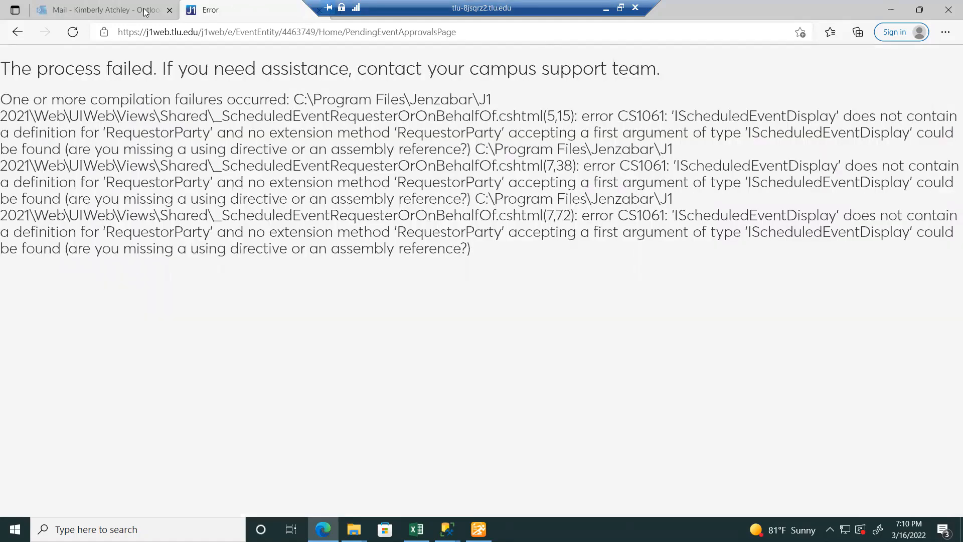
- Go back from the error page to the Math Session sub-event page
click(16, 33)
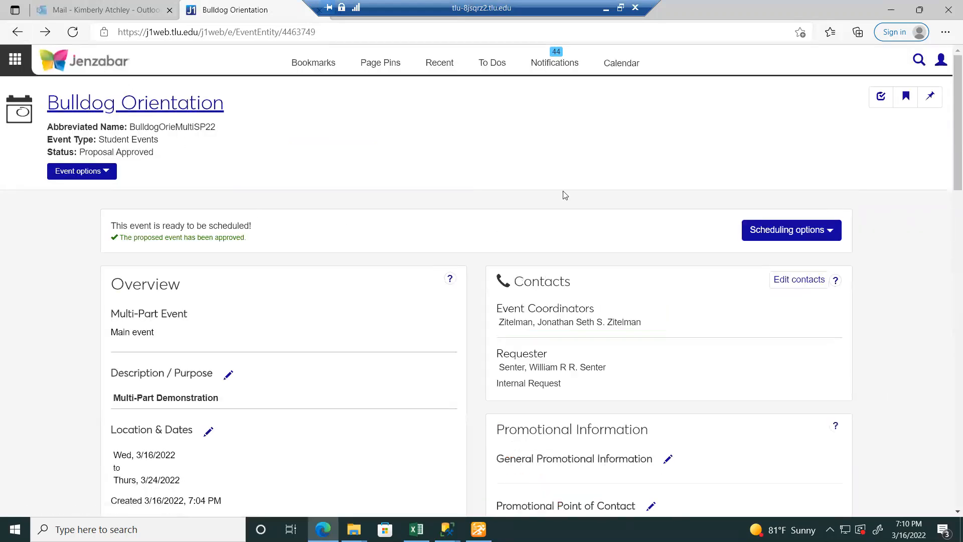
scroll(950, 141, down, 3)
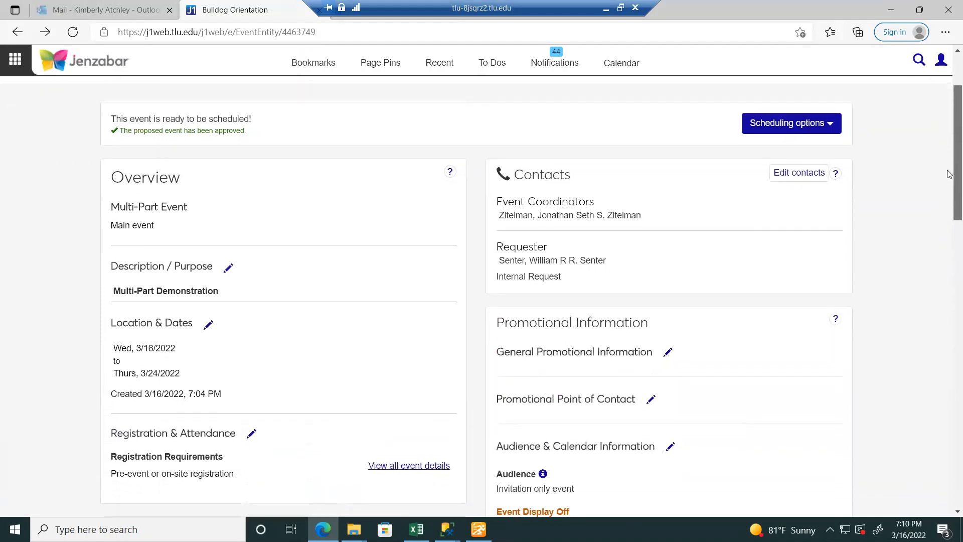
scroll(950, 167, up, 3)
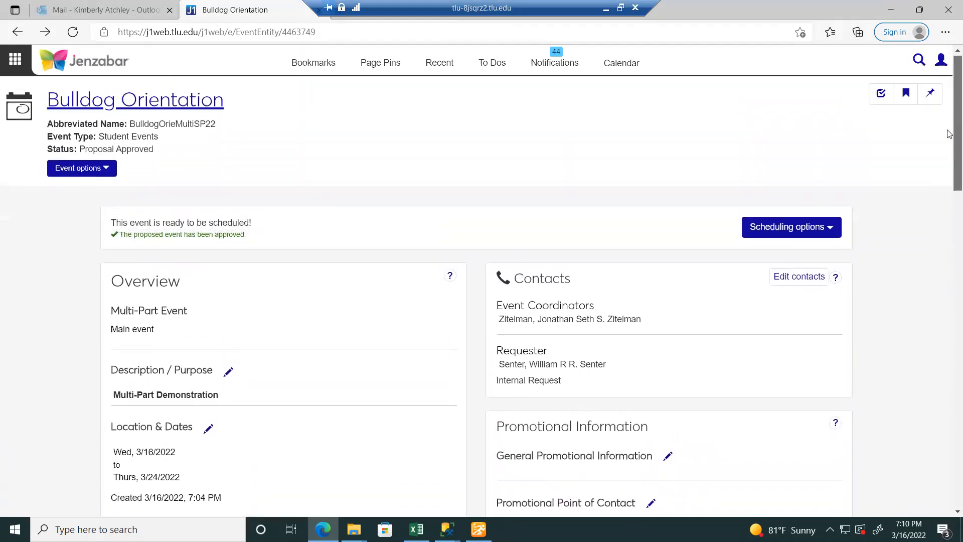
click(15, 59)
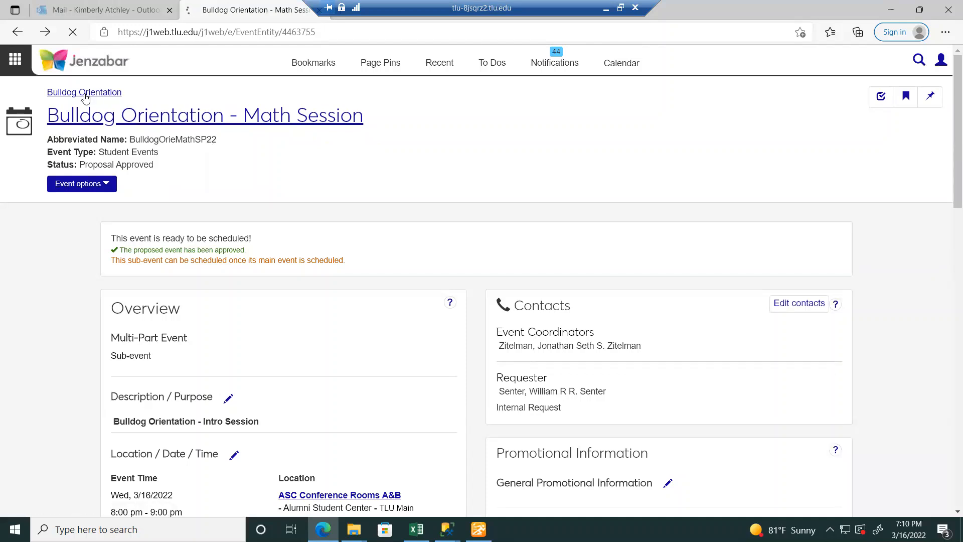
- Open the Bulldog Orientation main event from the breadcrumb and show its Scheduling options list
click(85, 97)
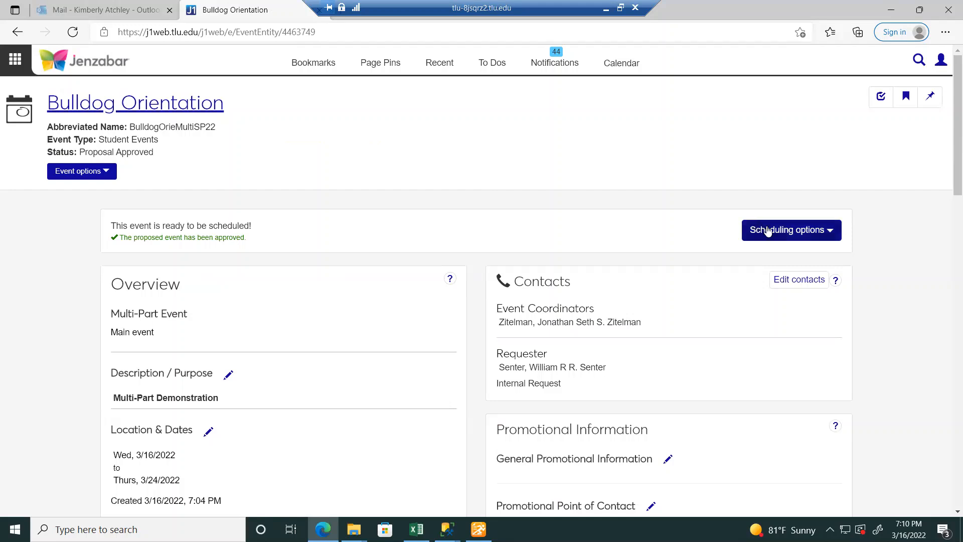
click(782, 235)
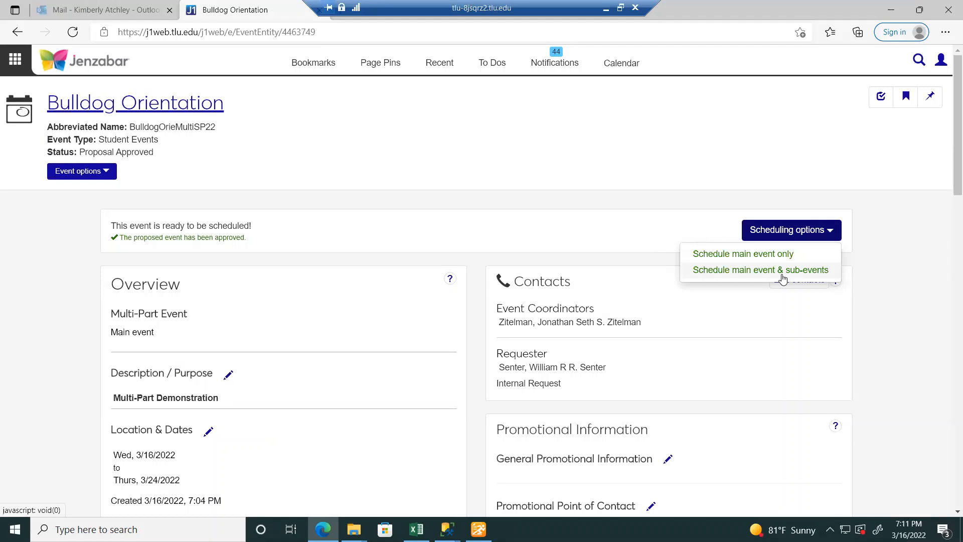
- Delete the Bulldog Orientation multi-part event and its 2 sub-events, confirming the deletion
click(544, 155)
click(97, 173)
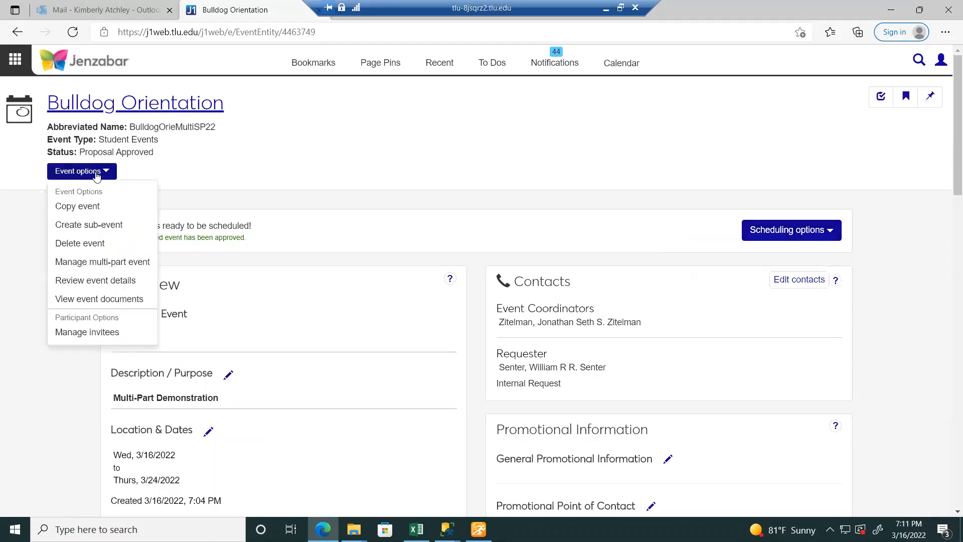
click(97, 174)
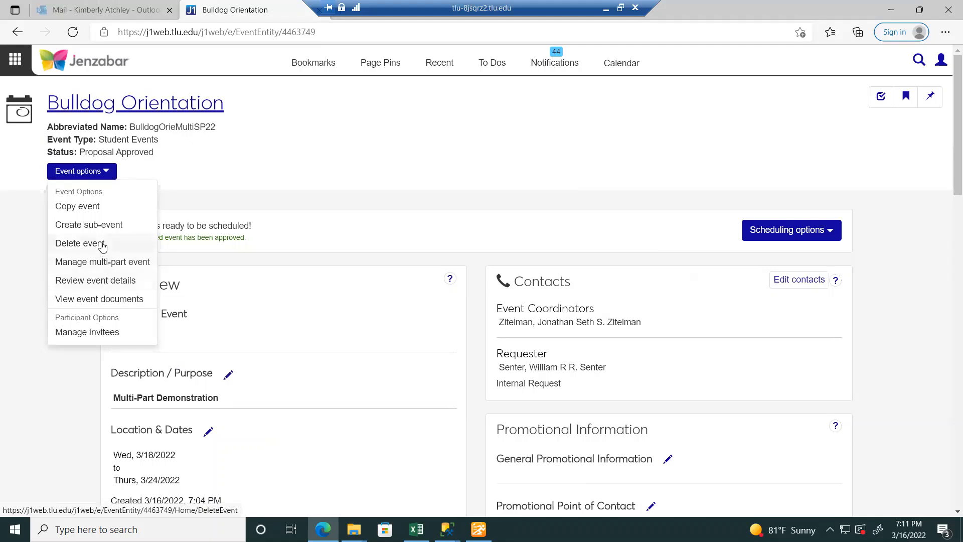
click(102, 243)
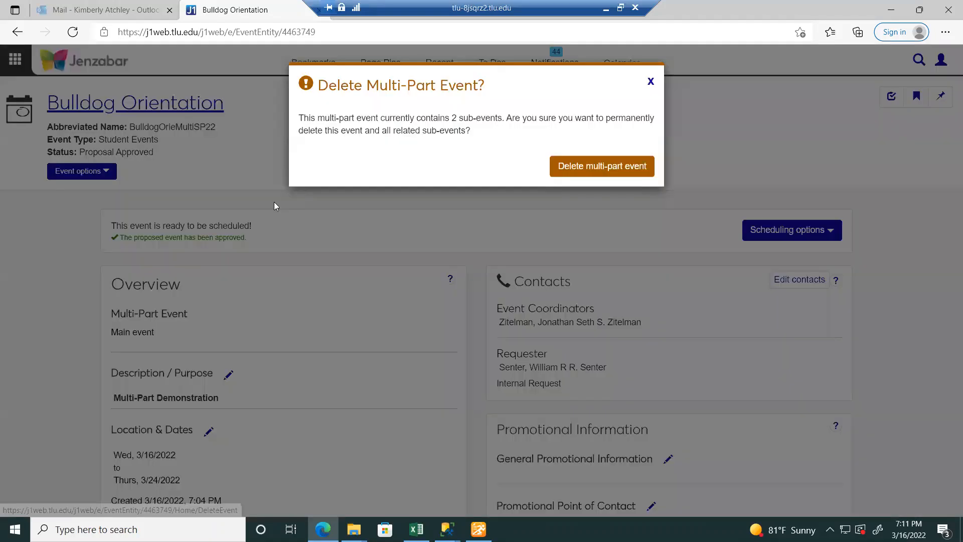
click(595, 173)
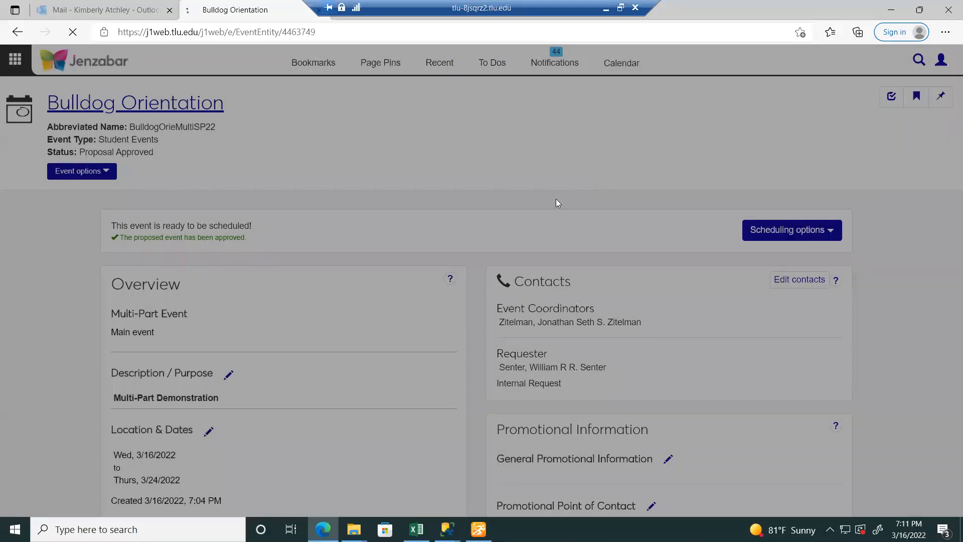